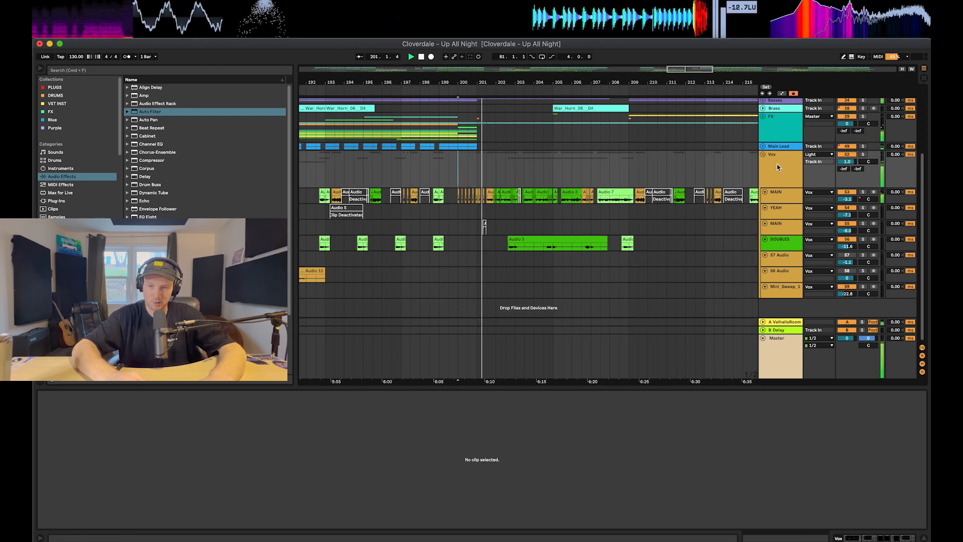
Step: Insert a new audio track directly below the first MAIN vocal track
{"action": "left_click", "coordinate": [780, 197]}
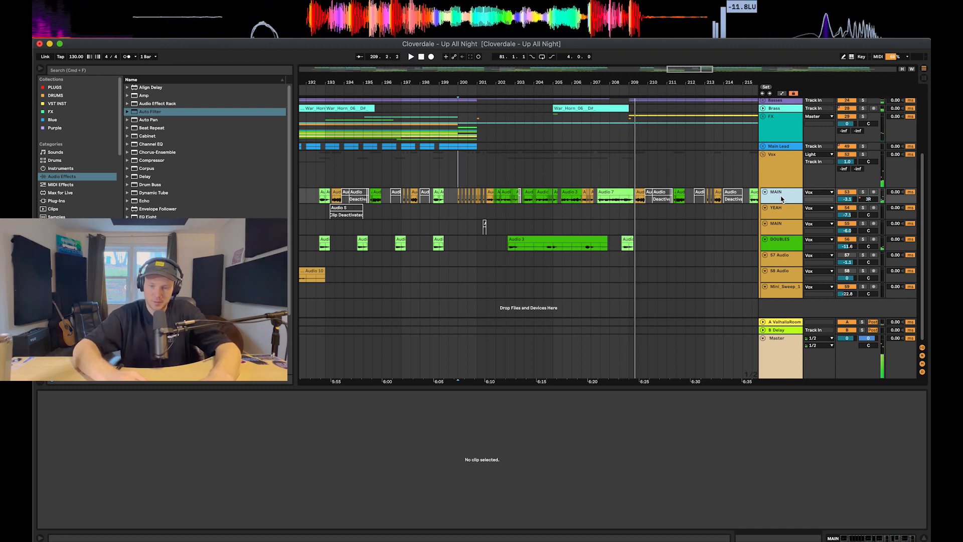
{"action": "key", "text": "super+t"}
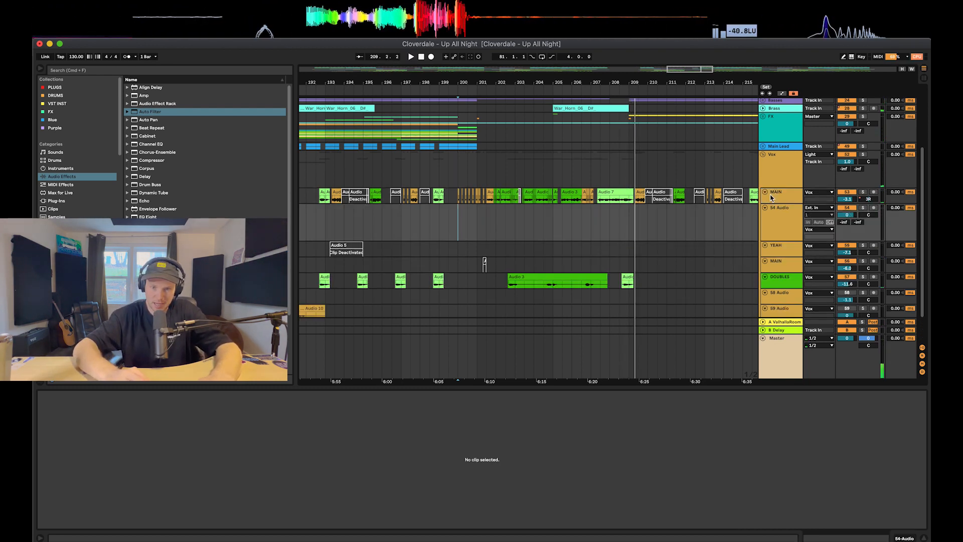
Step: Increase the height of the MAIN vocal track and show its take lanes
{"action": "left_click_drag", "start_coordinate": [486, 81], "coordinate": [531, 164]}
{"action": "scroll", "coordinate": [531, 164], "scroll_direction": "right", "scroll_amount": 2}
{"action": "scroll", "coordinate": [532, 164], "scroll_direction": "down", "scroll_amount": 1}
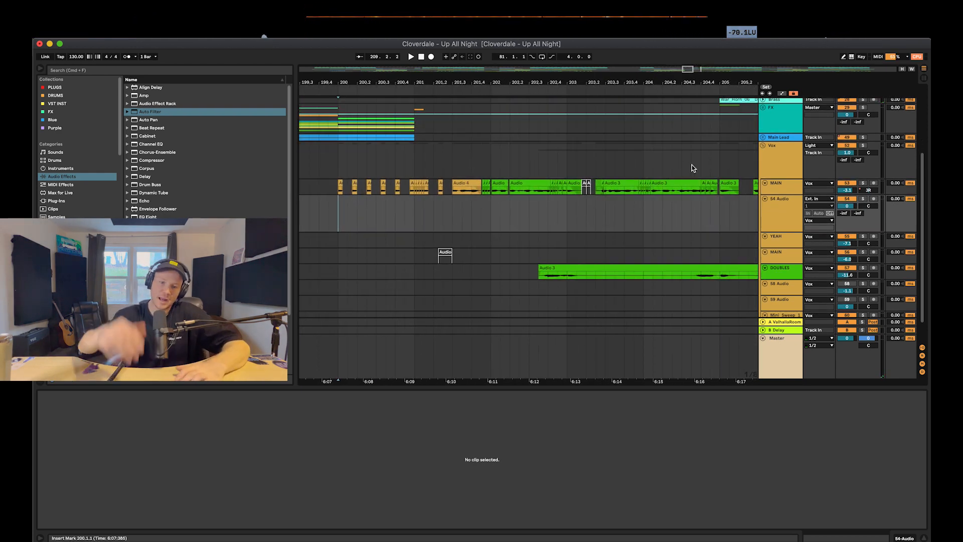
{"action": "left_click_drag", "start_coordinate": [768, 194], "coordinate": [770, 244]}
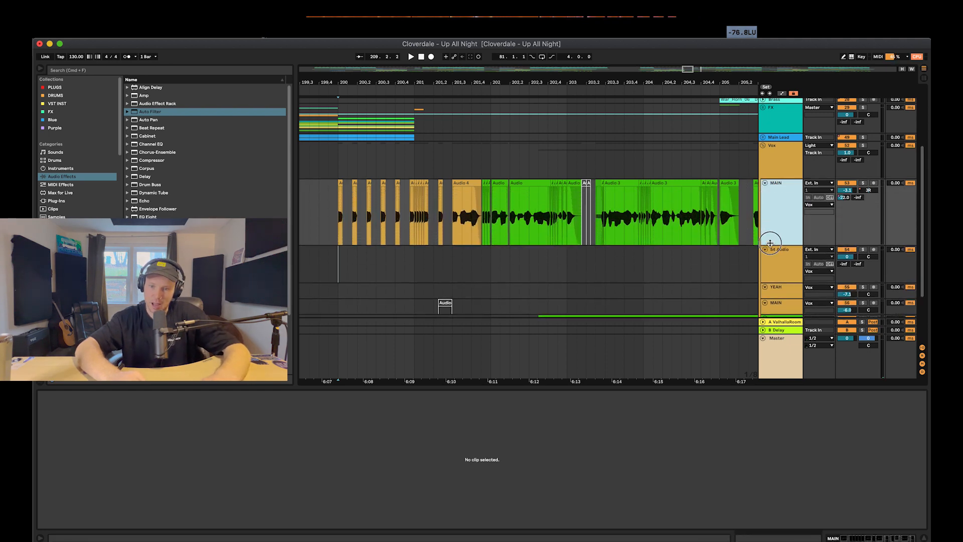
{"action": "right_click", "coordinate": [792, 216]}
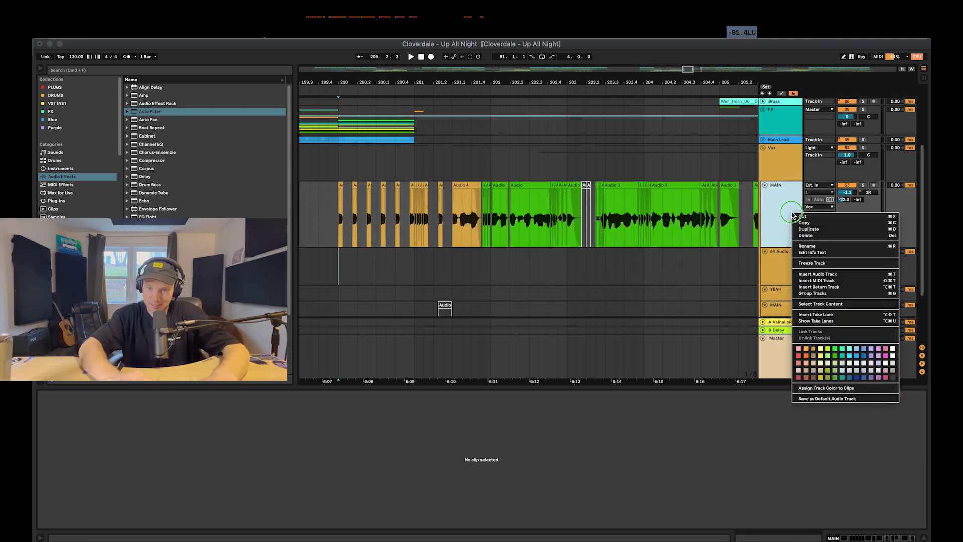
{"action": "left_click", "coordinate": [820, 322]}
Step: Select the four-bar range from 201.1.1 to 205.1.1 in the MAIN track's first take lane
{"action": "scroll", "coordinate": [671, 276], "scroll_direction": "down", "scroll_amount": 3}
{"action": "scroll", "coordinate": [671, 276], "scroll_direction": "right", "scroll_amount": 3}
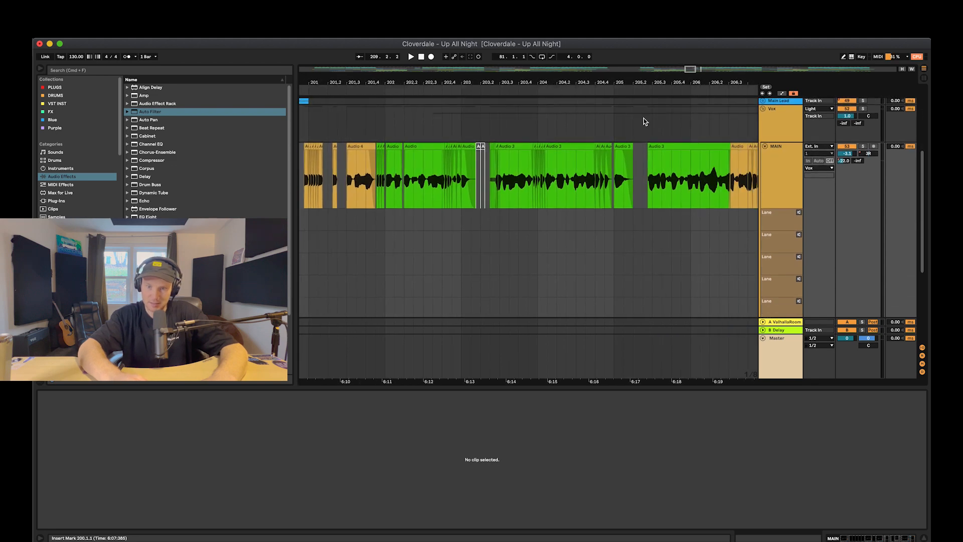
{"action": "left_click_drag", "start_coordinate": [644, 84], "coordinate": [644, 72]}
{"action": "scroll", "coordinate": [661, 218], "scroll_direction": "down", "scroll_amount": 3}
{"action": "scroll", "coordinate": [661, 218], "scroll_direction": "right", "scroll_amount": 2}
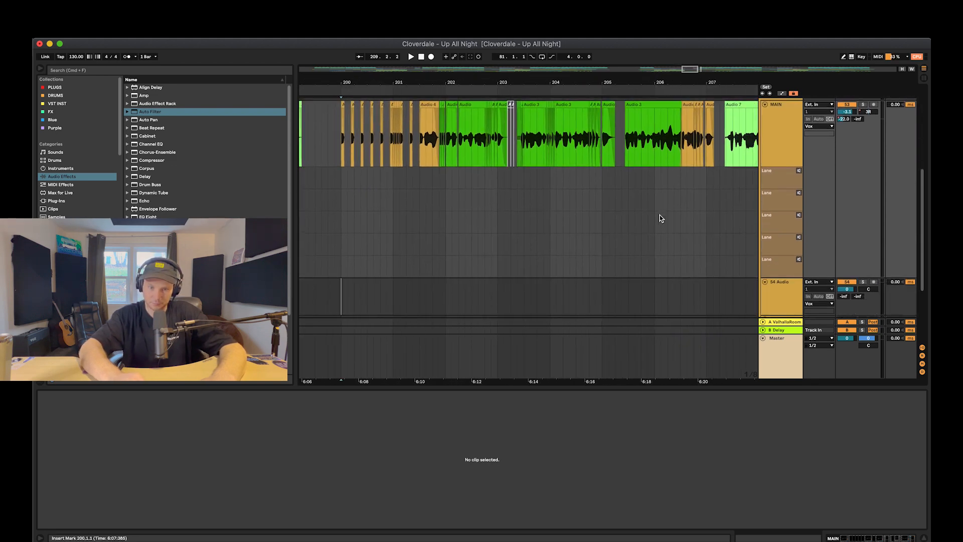
{"action": "scroll", "coordinate": [661, 218], "scroll_direction": "up", "scroll_amount": 1}
{"action": "scroll", "coordinate": [661, 218], "scroll_direction": "left", "scroll_amount": 1}
{"action": "left_click_drag", "start_coordinate": [424, 196], "coordinate": [526, 196]}
{"action": "scroll", "coordinate": [529, 194], "scroll_direction": "up", "scroll_amount": 6}
{"action": "scroll", "coordinate": [529, 194], "scroll_direction": "down", "scroll_amount": 3}
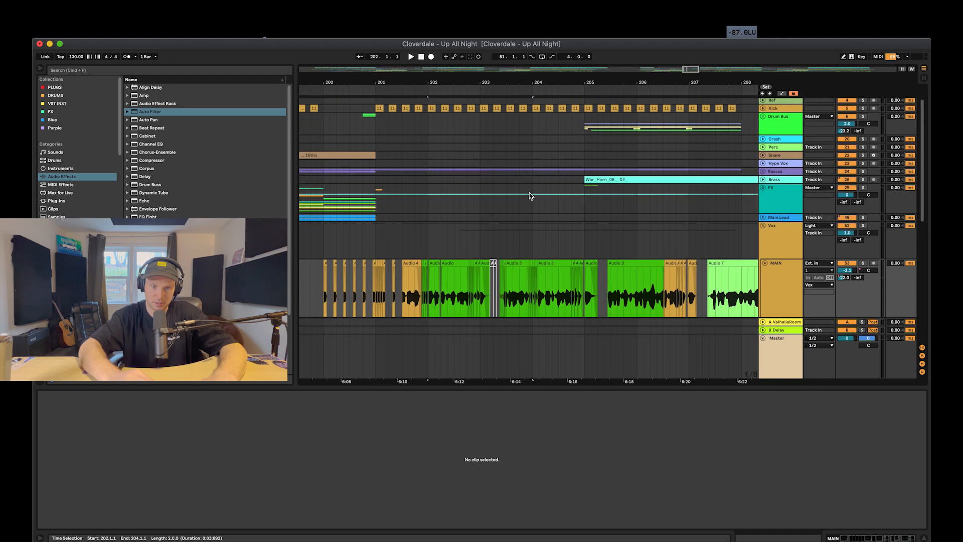
{"action": "scroll", "coordinate": [529, 194], "scroll_direction": "left", "scroll_amount": 1}
{"action": "left_click_drag", "start_coordinate": [393, 271], "coordinate": [595, 270]}
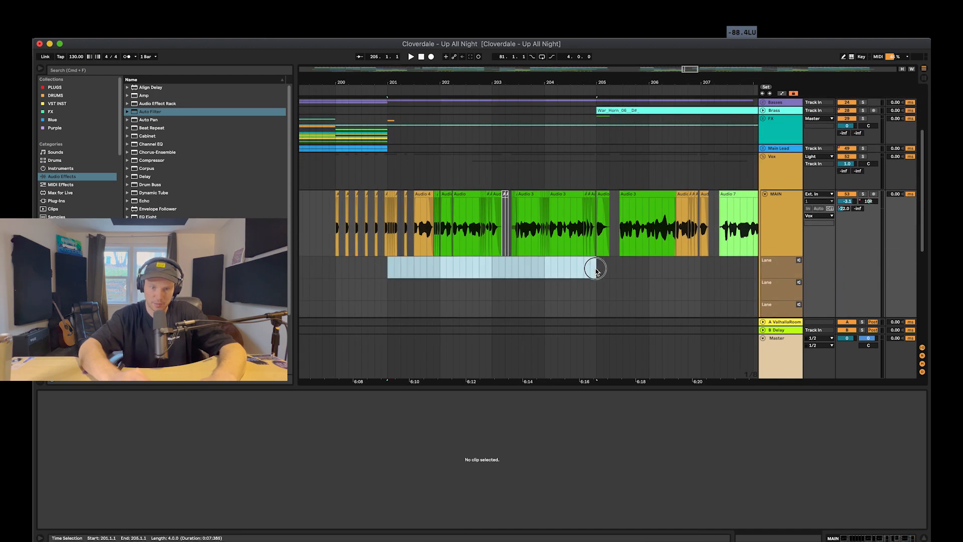
Step: Look through the arrangement for the section where the MAIN track's take lanes contain recorded vocal takes
{"action": "left_click_drag", "start_coordinate": [586, 82], "coordinate": [588, 54]}
{"action": "scroll", "coordinate": [636, 232], "scroll_direction": "down", "scroll_amount": 3}
{"action": "scroll", "coordinate": [636, 233], "scroll_direction": "right", "scroll_amount": 4}
{"action": "scroll", "coordinate": [635, 233], "scroll_direction": "down", "scroll_amount": 1}
{"action": "scroll", "coordinate": [636, 233], "scroll_direction": "right", "scroll_amount": 10}
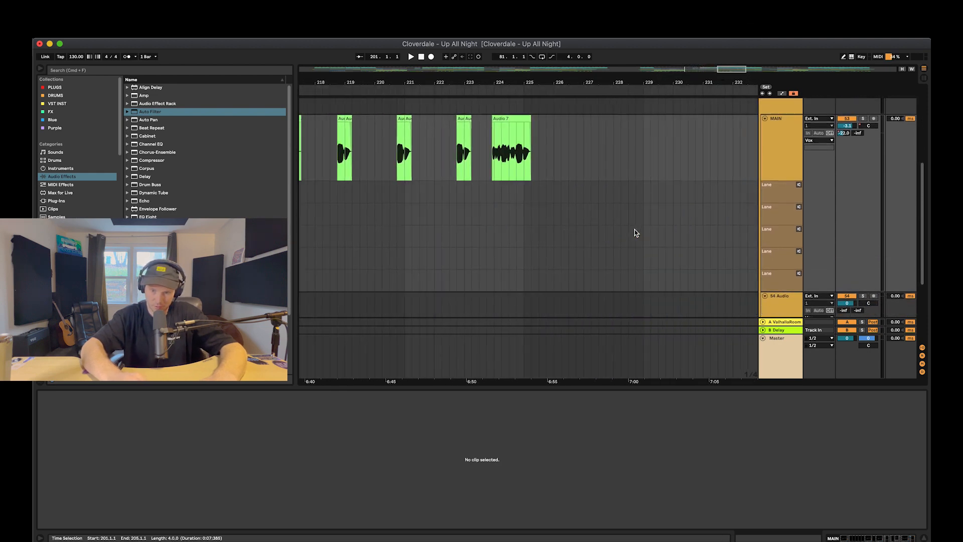
{"action": "scroll", "coordinate": [636, 233], "scroll_direction": "right", "scroll_amount": 10}
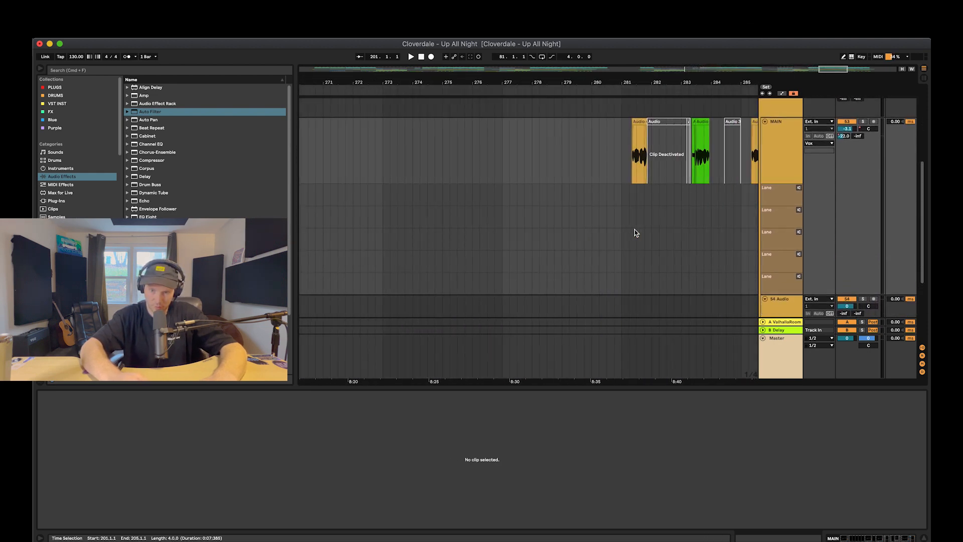
{"action": "left_click_drag", "start_coordinate": [636, 79], "coordinate": [636, 35]}
{"action": "left_click_drag", "start_coordinate": [437, 82], "coordinate": [436, 128]}
{"action": "scroll", "coordinate": [655, 245], "scroll_direction": "up", "scroll_amount": 1}
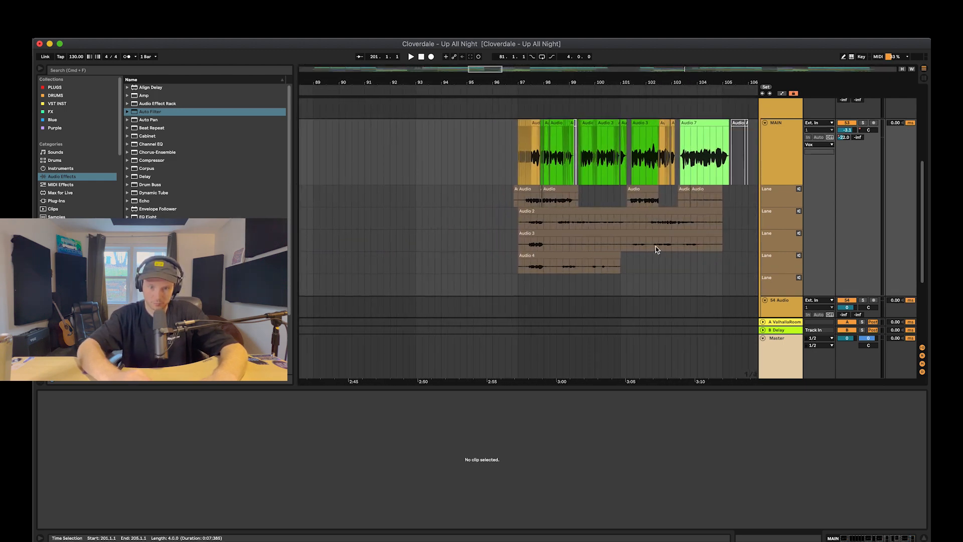
Step: Select bars 97 to 101 in the MAIN track's first take lane and set the loop to that four-bar range
{"action": "scroll", "coordinate": [655, 245], "scroll_direction": "up", "scroll_amount": 5}
{"action": "scroll", "coordinate": [655, 246], "scroll_direction": "right", "scroll_amount": 3}
{"action": "scroll", "coordinate": [655, 246], "scroll_direction": "down", "scroll_amount": 3}
{"action": "left_click_drag", "start_coordinate": [448, 261], "coordinate": [552, 263]}
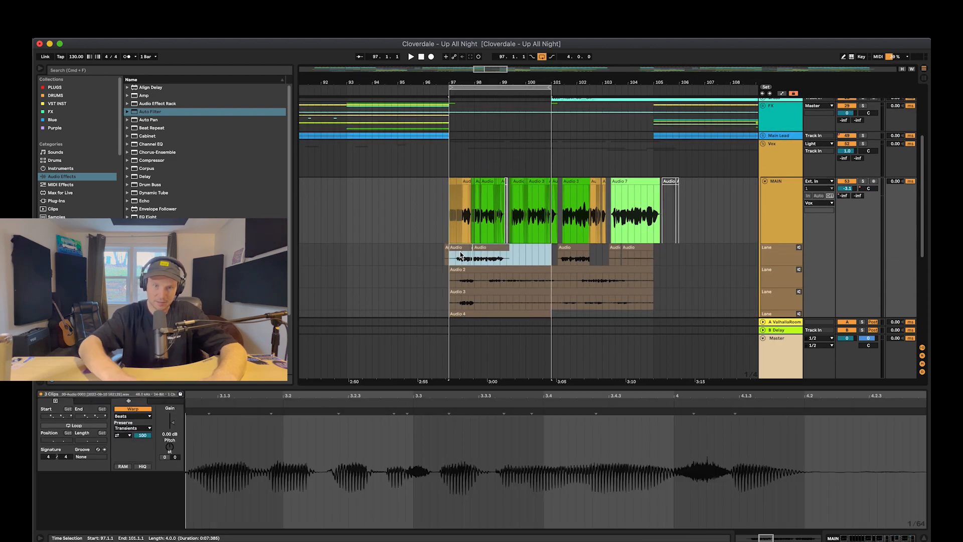
Step: Select bars 97 to 101 in the remaining recorded take lanes one after another, ending with Audio 4
{"action": "scroll", "coordinate": [448, 255], "scroll_direction": "down", "scroll_amount": 5}
{"action": "scroll", "coordinate": [448, 256], "scroll_direction": "left", "scroll_amount": 1}
{"action": "left_click", "coordinate": [564, 194]}
{"action": "left_click_drag", "start_coordinate": [459, 204], "coordinate": [563, 209]}
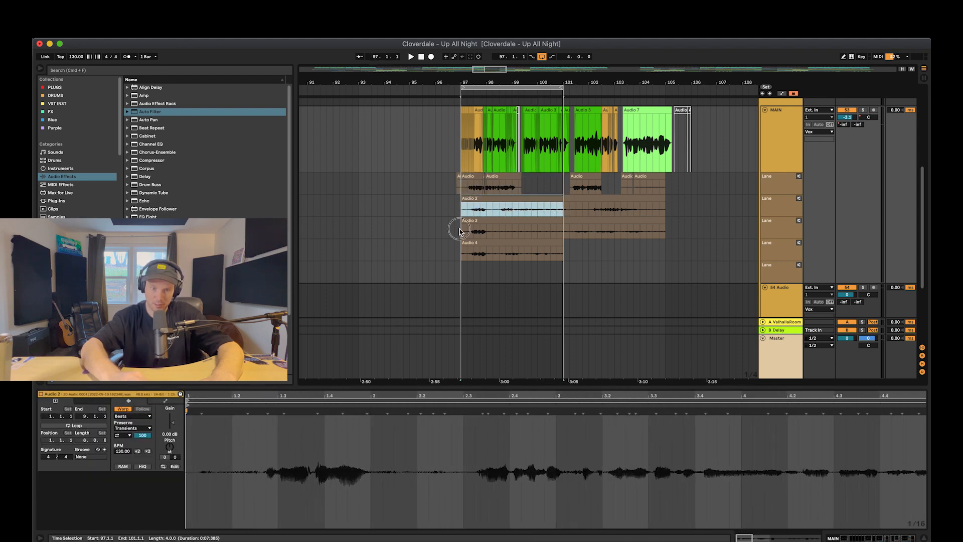
{"action": "left_click", "coordinate": [566, 253]}
{"action": "left_click_drag", "start_coordinate": [567, 253], "coordinate": [566, 254]}
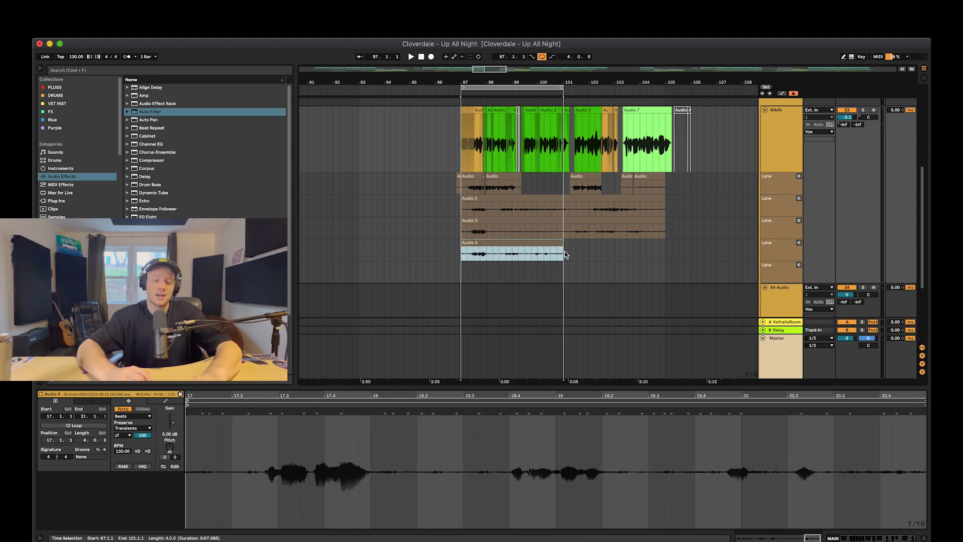
Step: Select the section from 98.2.1 to 98.4.1 in the Audio 2 take, followed by the whole take
{"action": "scroll", "coordinate": [566, 255], "scroll_direction": "up", "scroll_amount": 2}
{"action": "scroll", "coordinate": [566, 254], "scroll_direction": "right", "scroll_amount": 1}
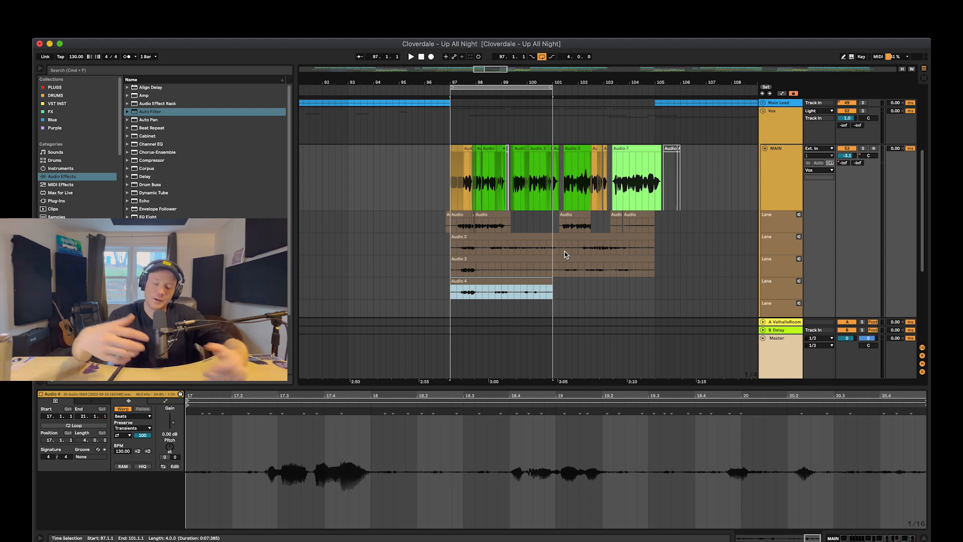
{"action": "scroll", "coordinate": [565, 255], "scroll_direction": "down", "scroll_amount": 3}
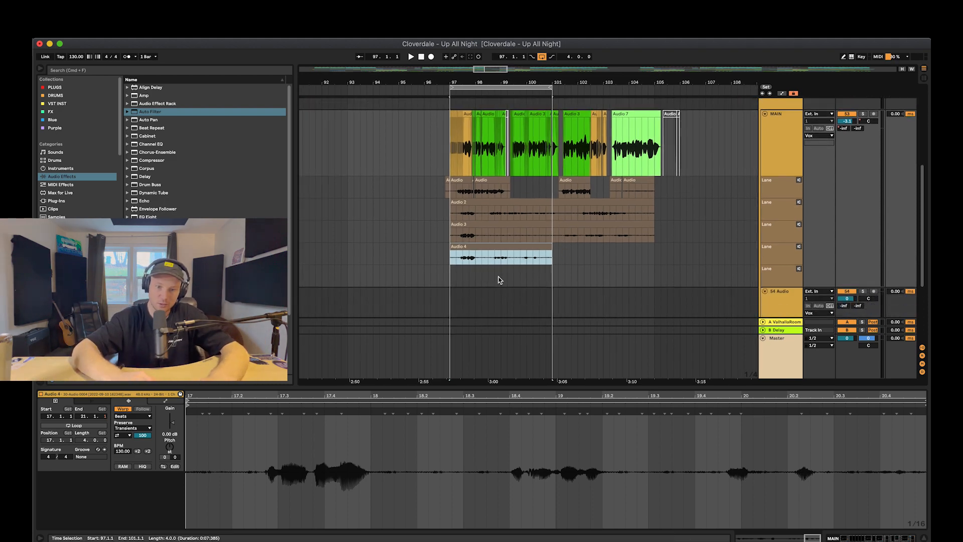
{"action": "left_click_drag", "start_coordinate": [453, 280], "coordinate": [500, 217]}
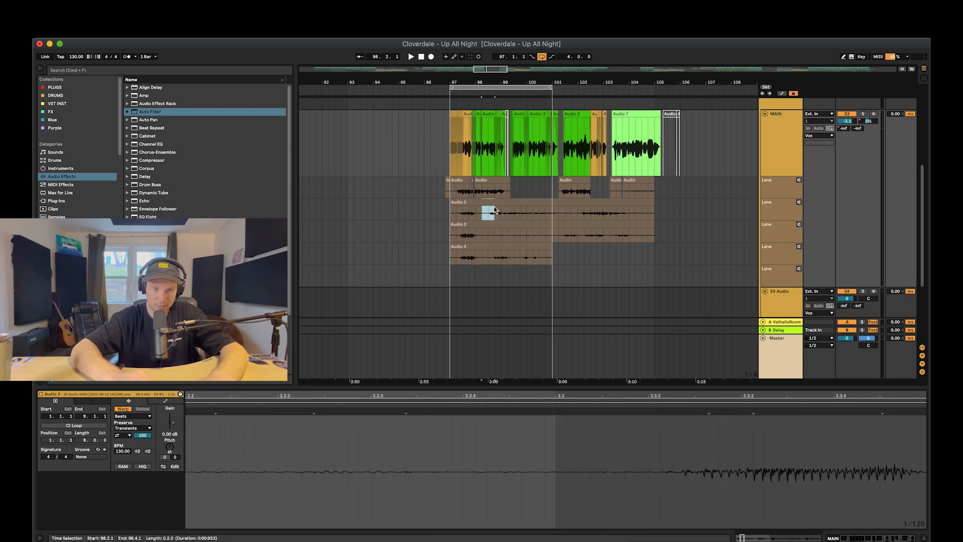
{"action": "left_click", "coordinate": [485, 211]}
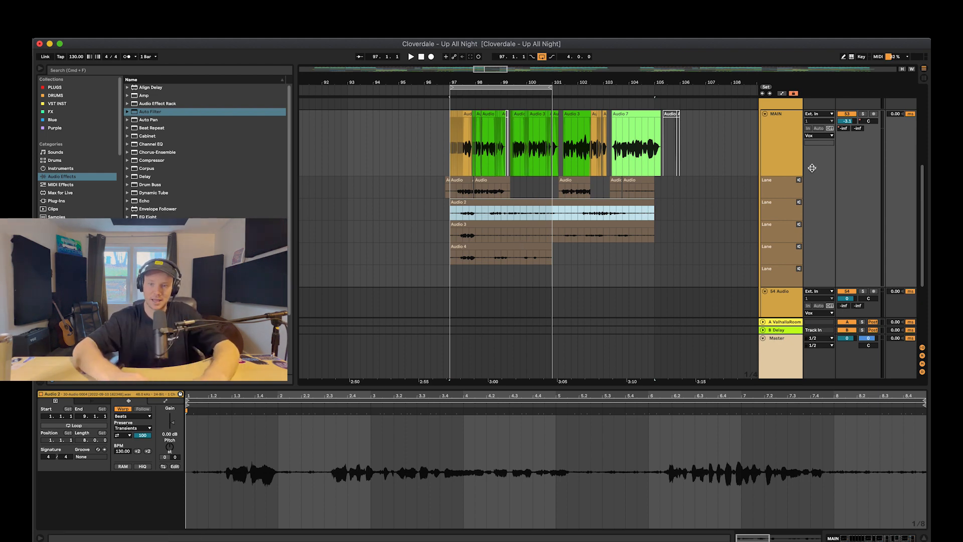
Step: Audition the first, second and third take lanes of the MAIN track in turn
{"action": "left_click", "coordinate": [798, 180]}
{"action": "left_click", "coordinate": [799, 202]}
{"action": "left_click", "coordinate": [798, 224]}
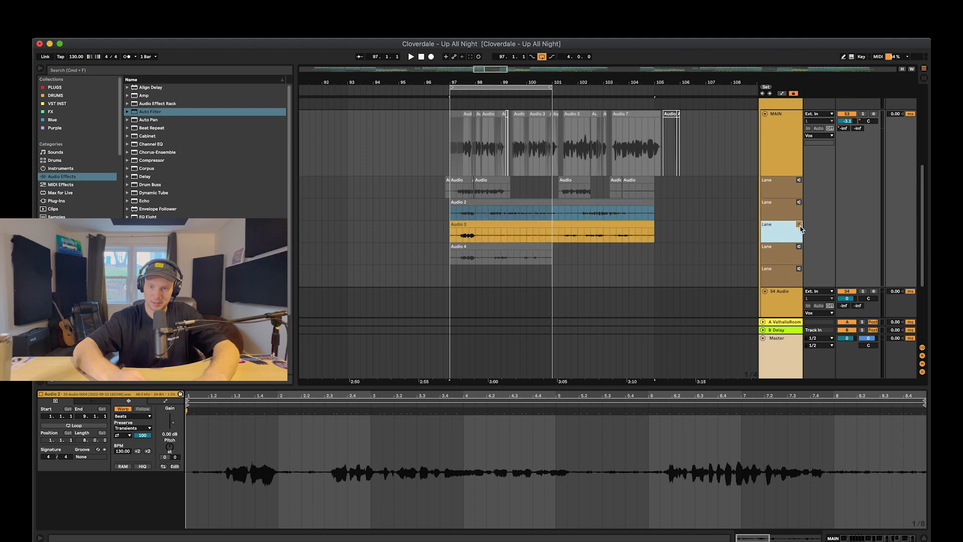
Step: Select 97.4.1 to 98.1.1 in the Audio 3 take and stop auditioning its lane
{"action": "left_click", "coordinate": [455, 236]}
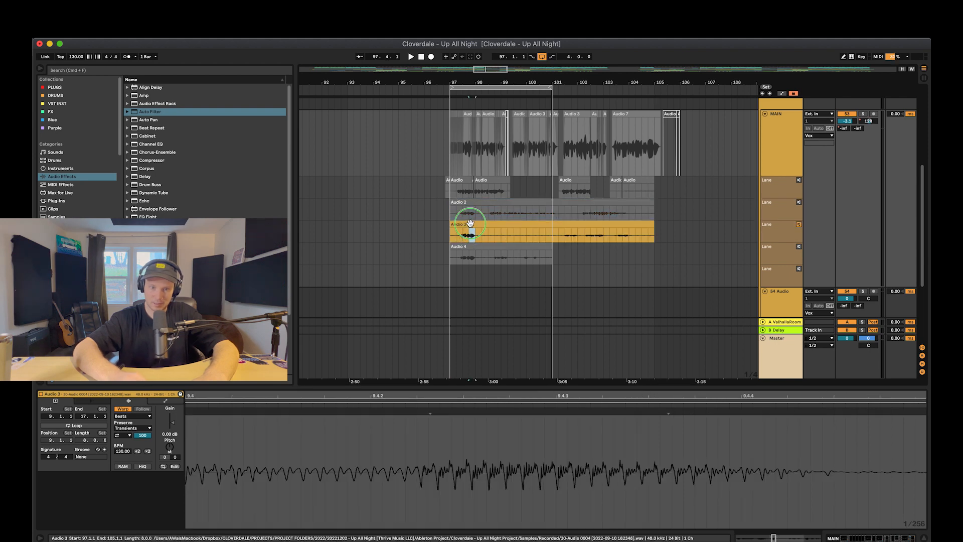
{"action": "right_click", "coordinate": [472, 227]}
{"action": "left_click", "coordinate": [480, 229]}
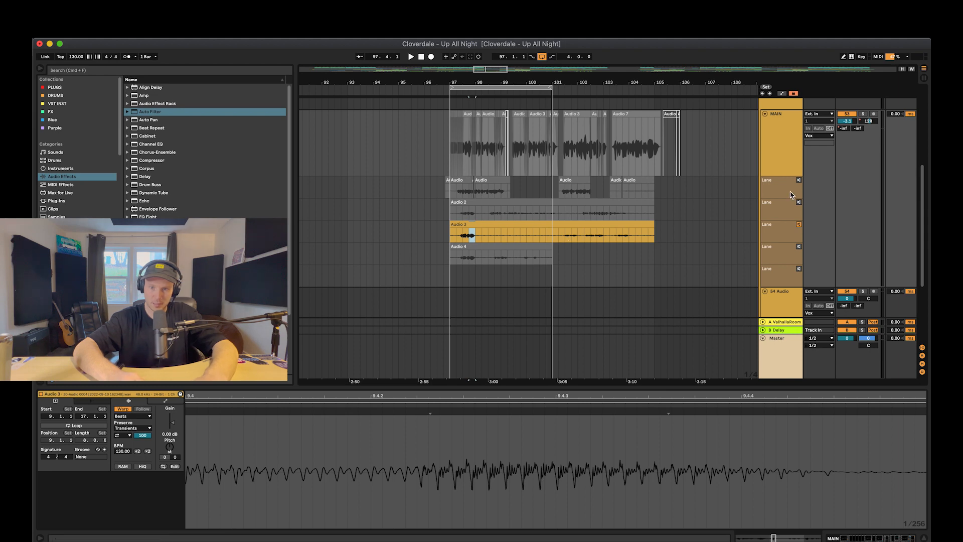
{"action": "left_click", "coordinate": [801, 227]}
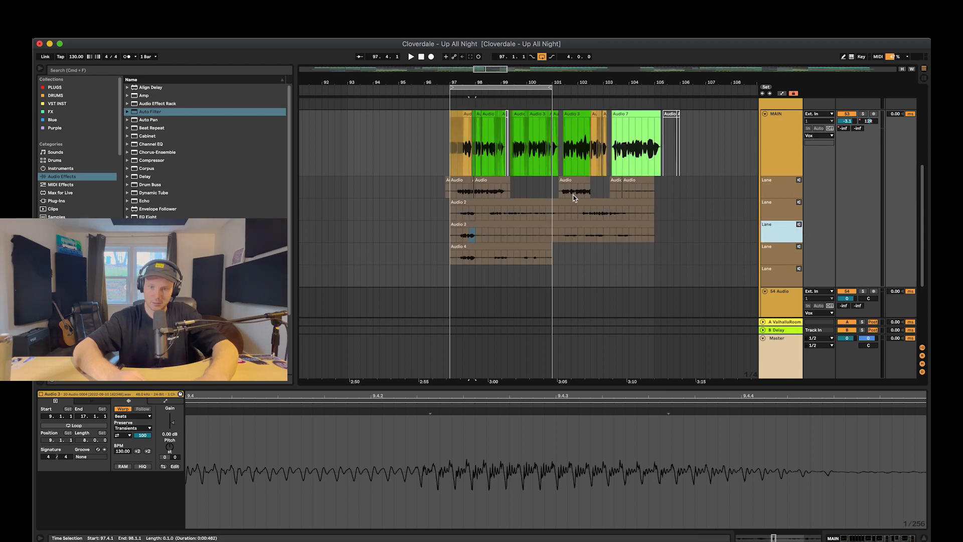
Step: Examine the comped MAIN vocal against its take lanes around bars 97 to 105
{"action": "scroll", "coordinate": [473, 179], "scroll_direction": "up", "scroll_amount": 3}
{"action": "scroll", "coordinate": [473, 179], "scroll_direction": "left", "scroll_amount": 2}
{"action": "scroll", "coordinate": [494, 181], "scroll_direction": "up", "scroll_amount": 2}
{"action": "scroll", "coordinate": [494, 181], "scroll_direction": "right", "scroll_amount": 1}
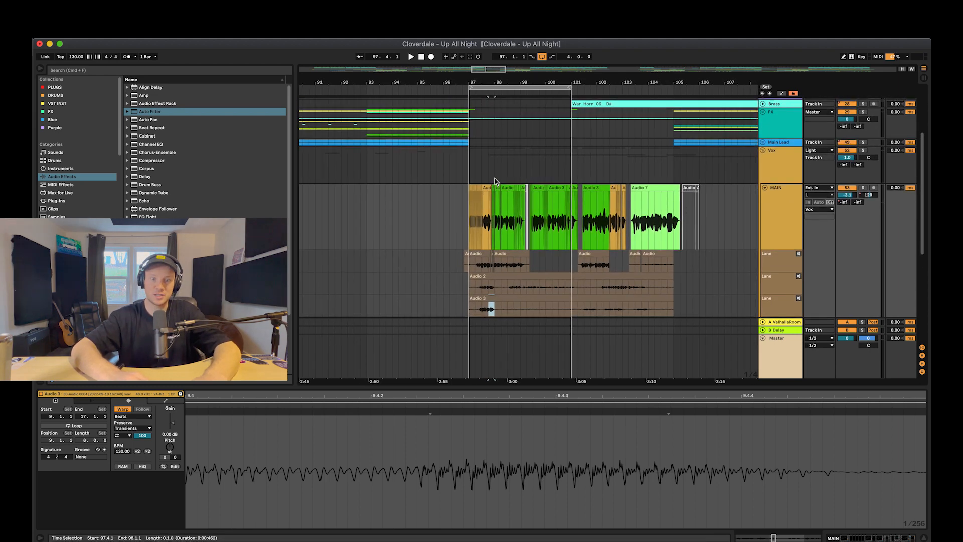
{"action": "scroll", "coordinate": [790, 269], "scroll_direction": "down", "scroll_amount": 3}
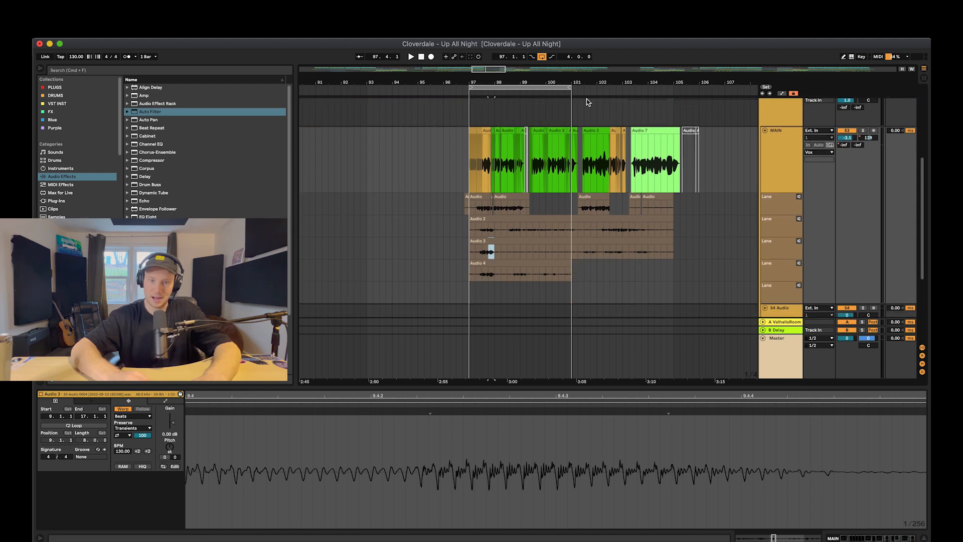
{"action": "scroll", "coordinate": [658, 143], "scroll_direction": "right", "scroll_amount": 5}
{"action": "scroll", "coordinate": [659, 143], "scroll_direction": "left", "scroll_amount": 7}
{"action": "scroll", "coordinate": [658, 142], "scroll_direction": "up", "scroll_amount": 4}
{"action": "scroll", "coordinate": [659, 142], "scroll_direction": "down", "scroll_amount": 2}
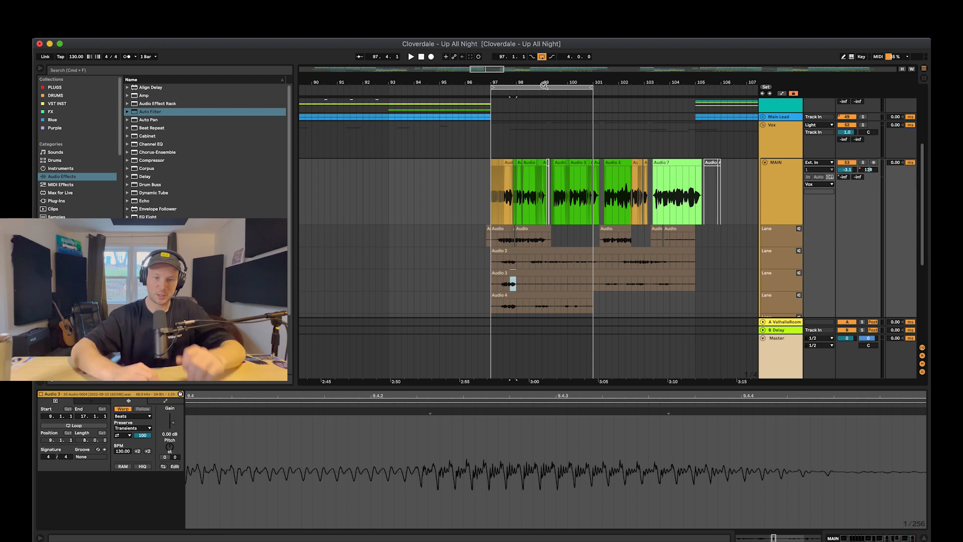
Step: Select the Audio 4 clip starting at 97.3.1 on the MAIN track and examine its warp markers
{"action": "key", "text": "plus"}
{"action": "key", "text": "plus"}
{"action": "key", "text": "plus"}
{"action": "key", "text": "plus"}
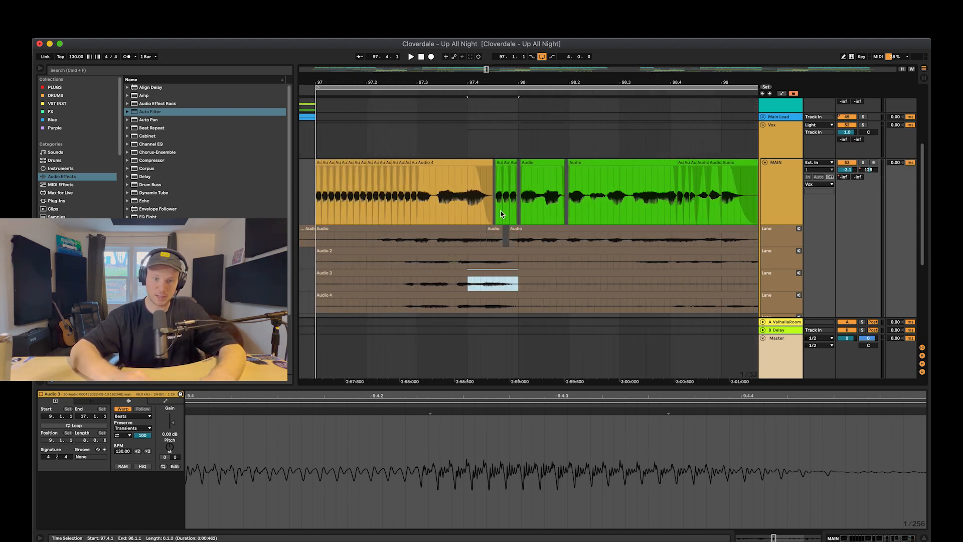
{"action": "left_click", "coordinate": [462, 162]}
{"action": "left_click_drag", "start_coordinate": [527, 393], "coordinate": [527, 347]}
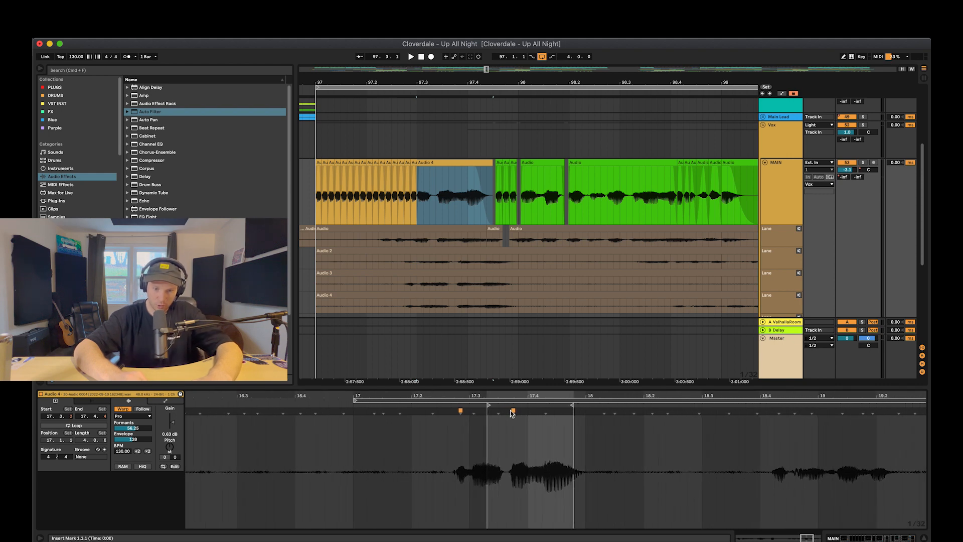
Step: Select the long green vocal clip ending at 98.4.1 on the MAIN track to inspect its waveform
{"action": "scroll", "coordinate": [608, 251], "scroll_direction": "up", "scroll_amount": 3}
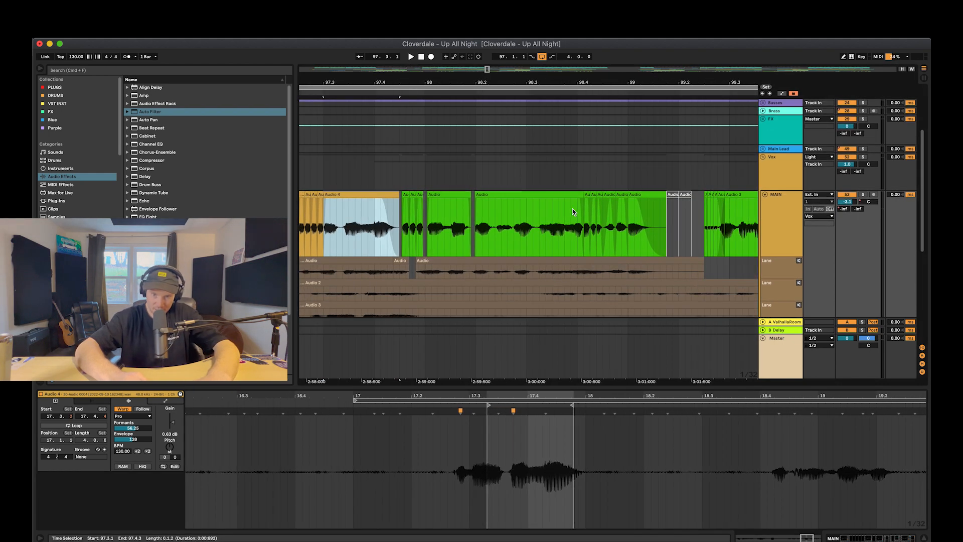
{"action": "left_click", "coordinate": [549, 193]}
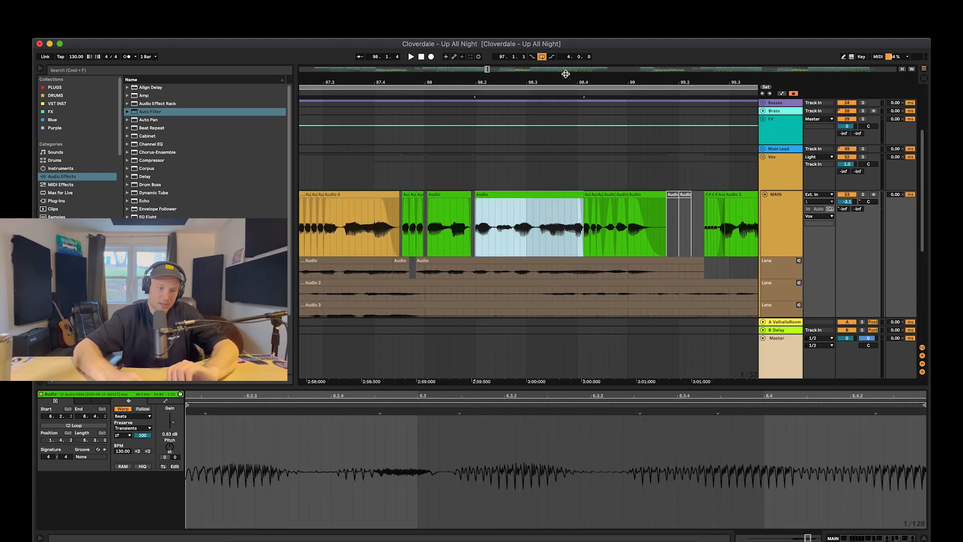
{"action": "left_click_drag", "start_coordinate": [573, 82], "coordinate": [572, 36]}
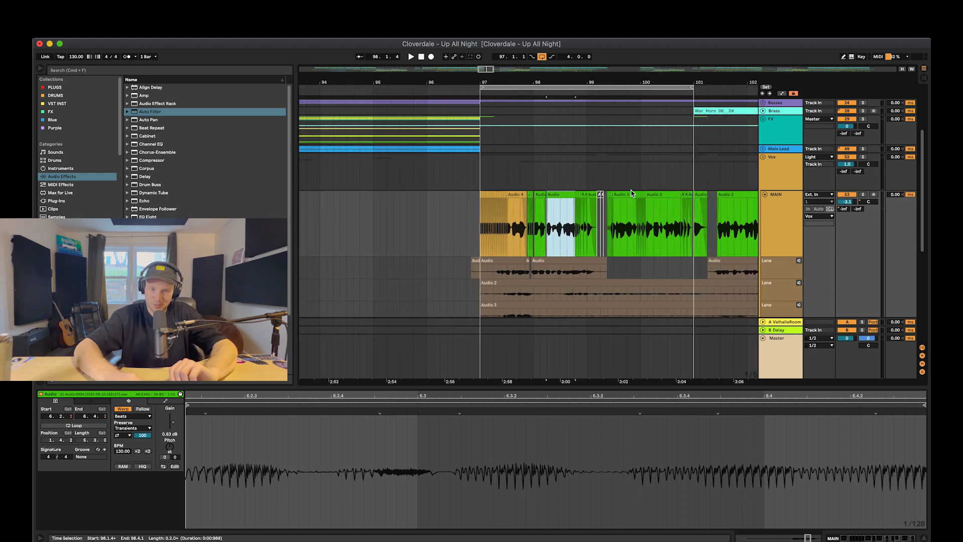
Step: Select the green vocal clip starting at 99.2.4 on the MAIN track and inspect its warp markers
{"action": "left_click", "coordinate": [638, 194]}
{"action": "left_click", "coordinate": [631, 194]}
{"action": "mouse_move", "coordinate": [600, 397]}
{"action": "left_mouse_down"}
{"action": "mouse_move", "coordinate": [601, 384]}
{"action": "mouse_move", "coordinate": [601, 397]}
{"action": "left_mouse_up"}
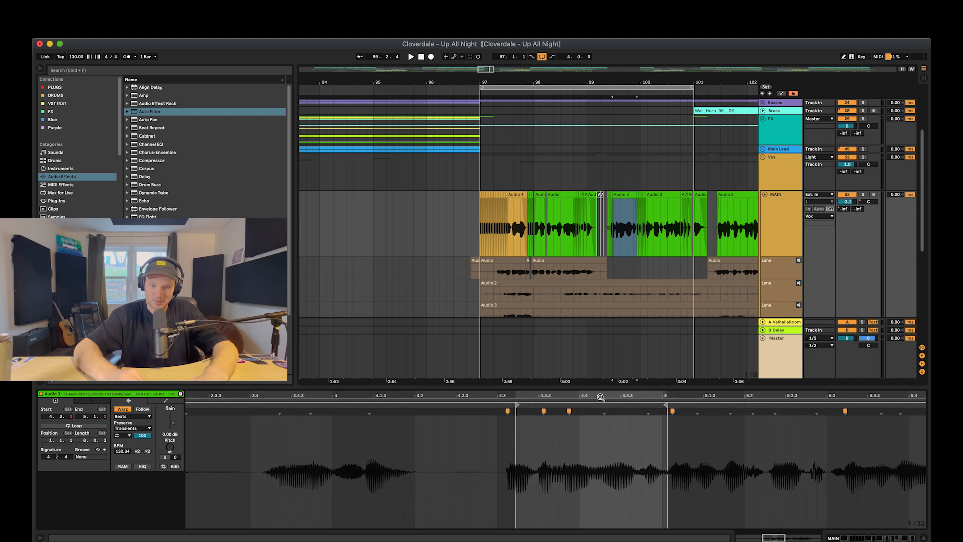
{"action": "scroll", "coordinate": [633, 470], "scroll_direction": "right", "scroll_amount": 5}
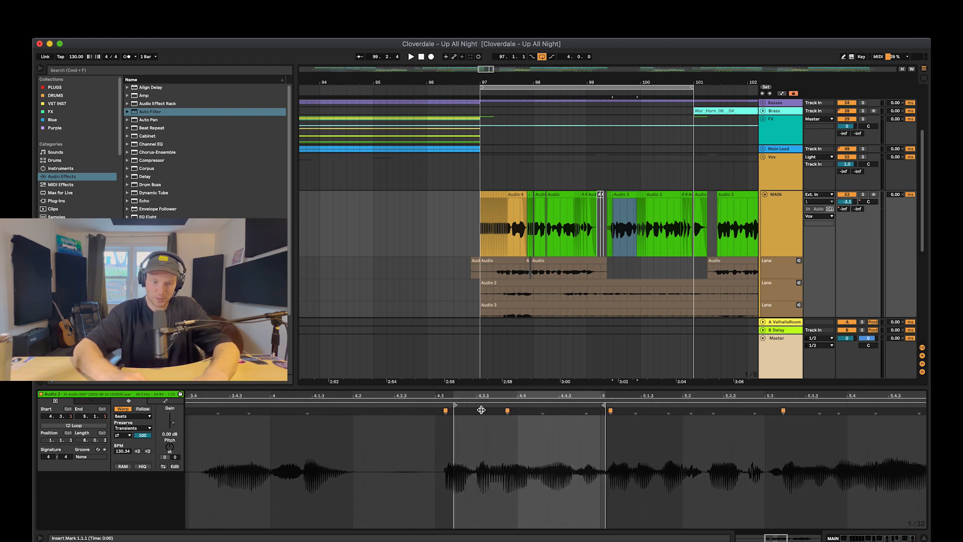
Step: Try to shift a transient of the vocal near 4.4 in the clip's waveform, and undo the warp changes
{"action": "mouse_move", "coordinate": [543, 410]}
{"action": "left_mouse_down"}
{"action": "mouse_move", "coordinate": [567, 409]}
{"action": "mouse_move", "coordinate": [532, 410]}
{"action": "mouse_move", "coordinate": [600, 411]}
{"action": "mouse_move", "coordinate": [516, 405]}
{"action": "mouse_move", "coordinate": [597, 415]}
{"action": "mouse_move", "coordinate": [541, 420]}
{"action": "mouse_move", "coordinate": [559, 426]}
{"action": "mouse_move", "coordinate": [551, 424]}
{"action": "left_mouse_up"}
{"action": "key", "text": "super+z"}
{"action": "key", "text": "super+z"}
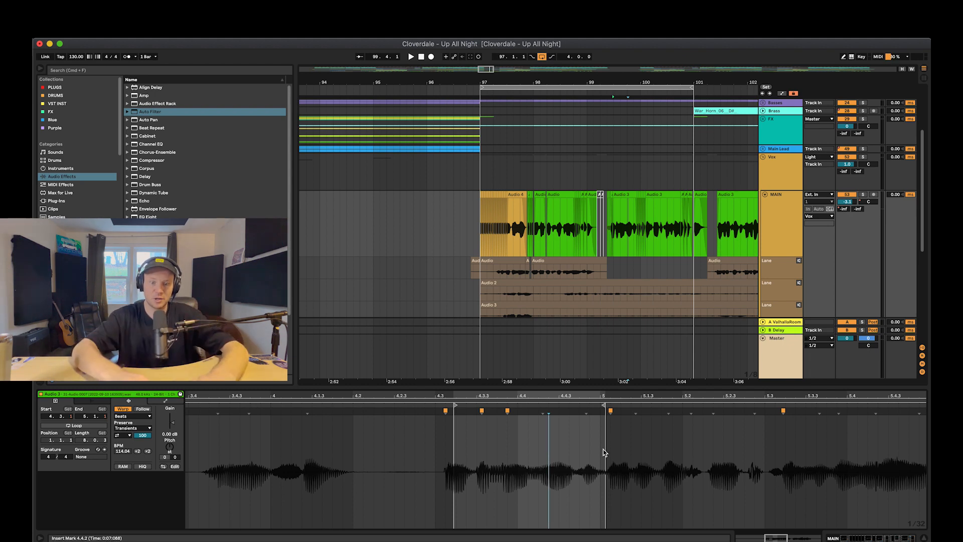
{"action": "scroll", "coordinate": [604, 452], "scroll_direction": "right", "scroll_amount": 2}
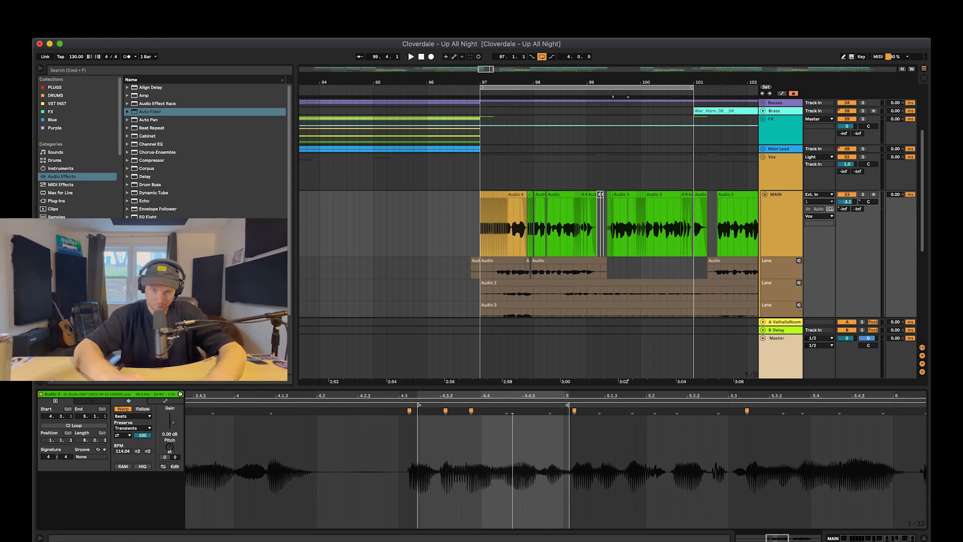
Step: Hide the take lanes of the MAIN vocal track so only its comped clips are shown
{"action": "scroll", "coordinate": [629, 199], "scroll_direction": "up", "scroll_amount": 6}
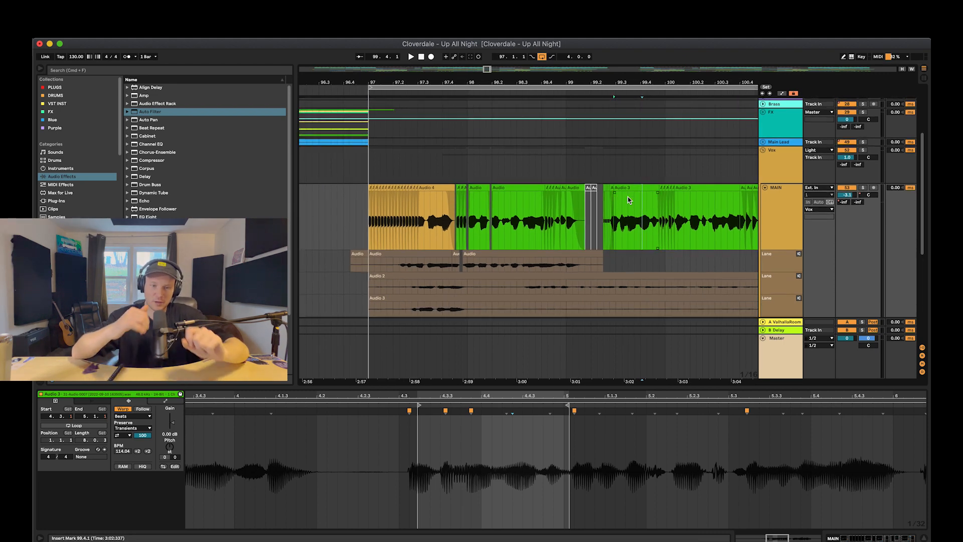
{"action": "left_click", "coordinate": [525, 185]}
{"action": "mouse_move", "coordinate": [566, 82]}
{"action": "left_mouse_down"}
{"action": "mouse_move", "coordinate": [566, 56]}
{"action": "mouse_move", "coordinate": [566, 70]}
{"action": "left_mouse_up"}
{"action": "left_click", "coordinate": [785, 230]}
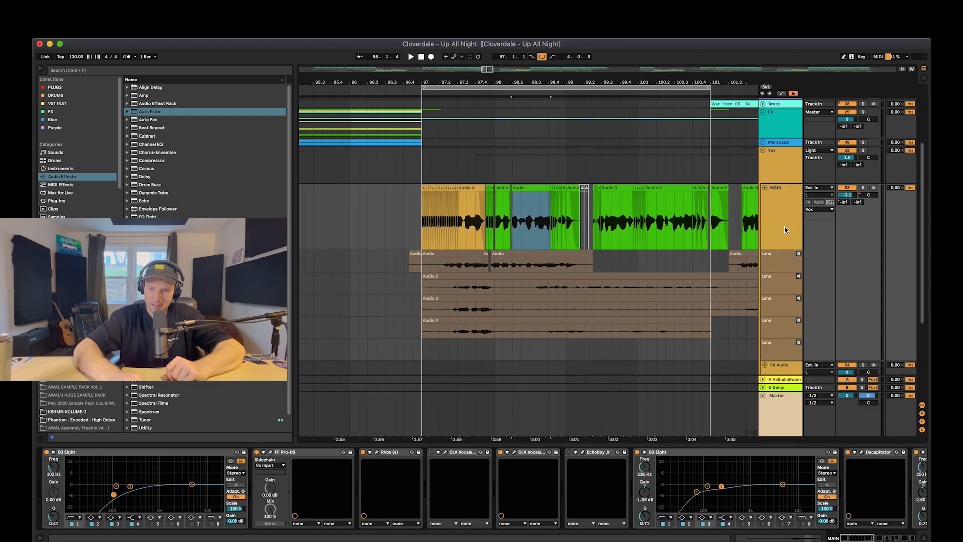
{"action": "right_click", "coordinate": [786, 229]}
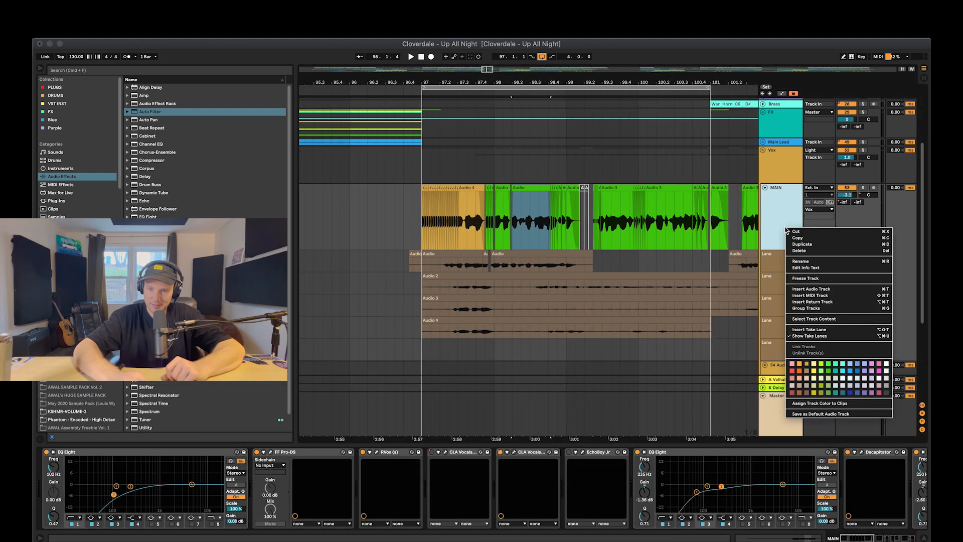
{"action": "left_click", "coordinate": [826, 336]}
{"action": "left_click_drag", "start_coordinate": [441, 82], "coordinate": [442, 98]}
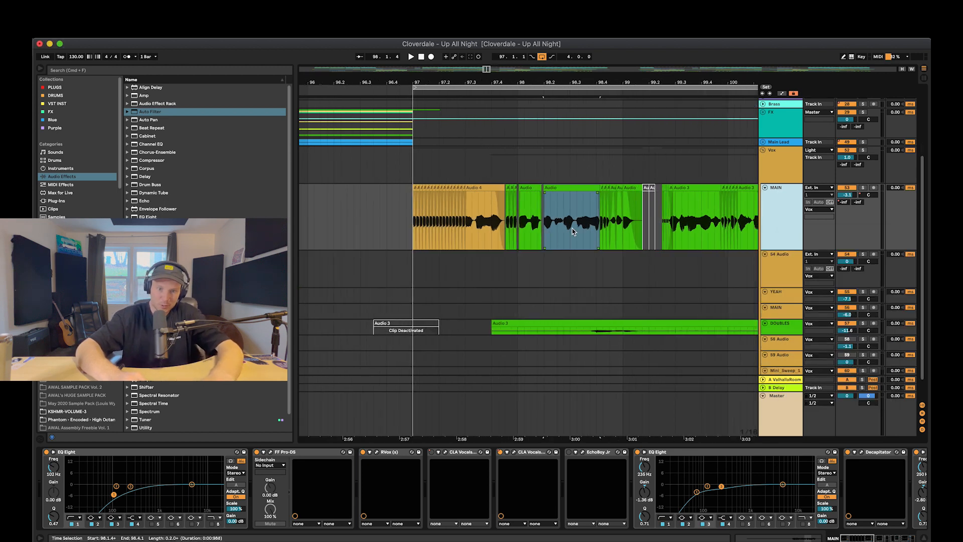
Step: Solo the MAIN track and insert a new audio track among the vocal tracks below it
{"action": "left_click", "coordinate": [863, 188]}
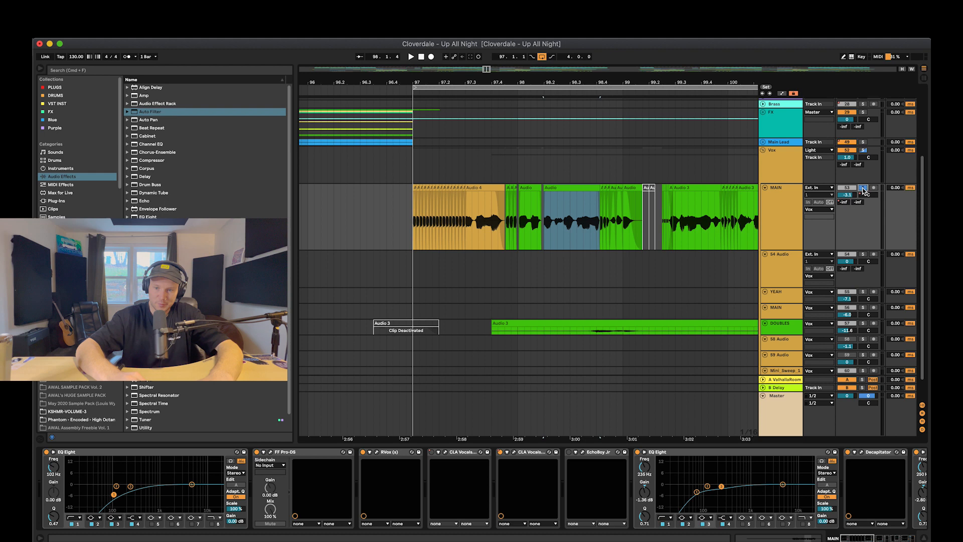
{"action": "left_click", "coordinate": [793, 224]}
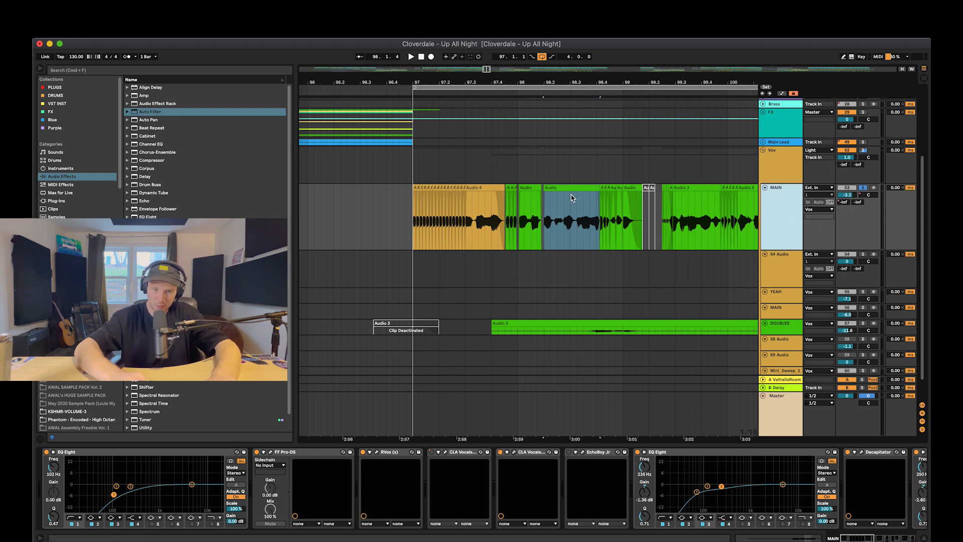
{"action": "key", "text": "super+t"}
{"action": "key", "text": "Up"}
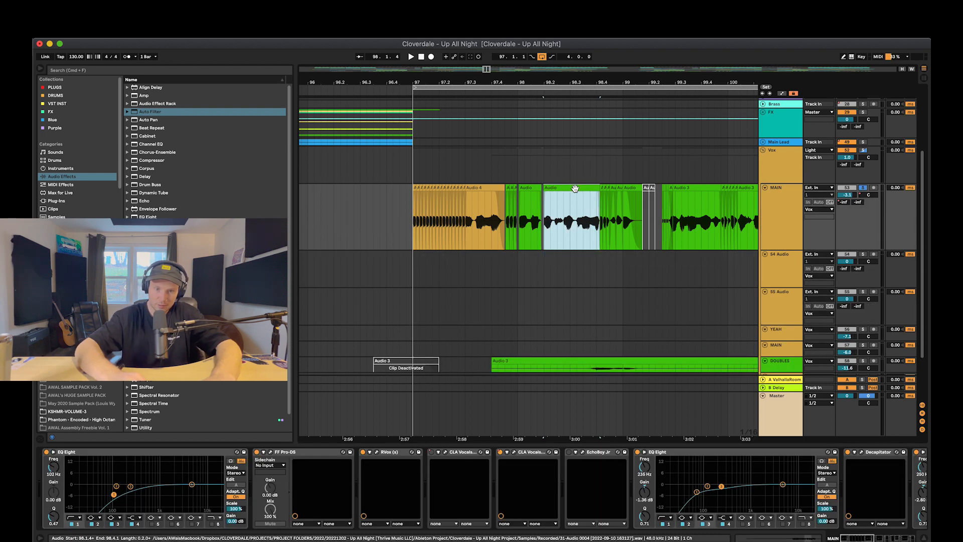
Step: Copy the green vocal clip ending at 98.4.1 onto the 54 Audio track and extend it to span 95.4.4 to 99.3.1
{"action": "left_click_drag", "start_coordinate": [571, 185], "coordinate": [300, 254]}
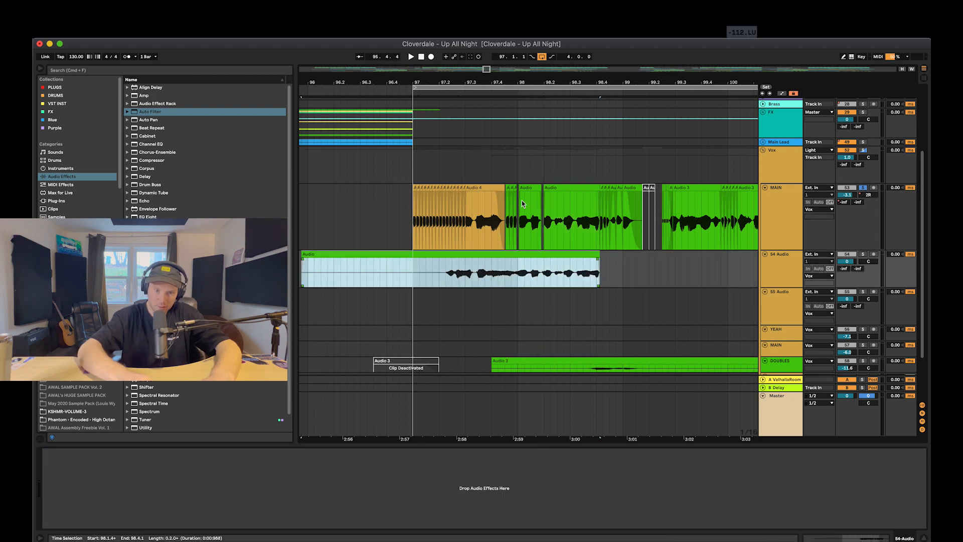
{"action": "left_click_drag", "start_coordinate": [627, 80], "coordinate": [627, 54]}
{"action": "left_click_drag", "start_coordinate": [613, 255], "coordinate": [848, 251]}
Step: Solo the 54 Audio track and play the uncut vocal take from 97.2.1
{"action": "left_click", "coordinate": [863, 256]}
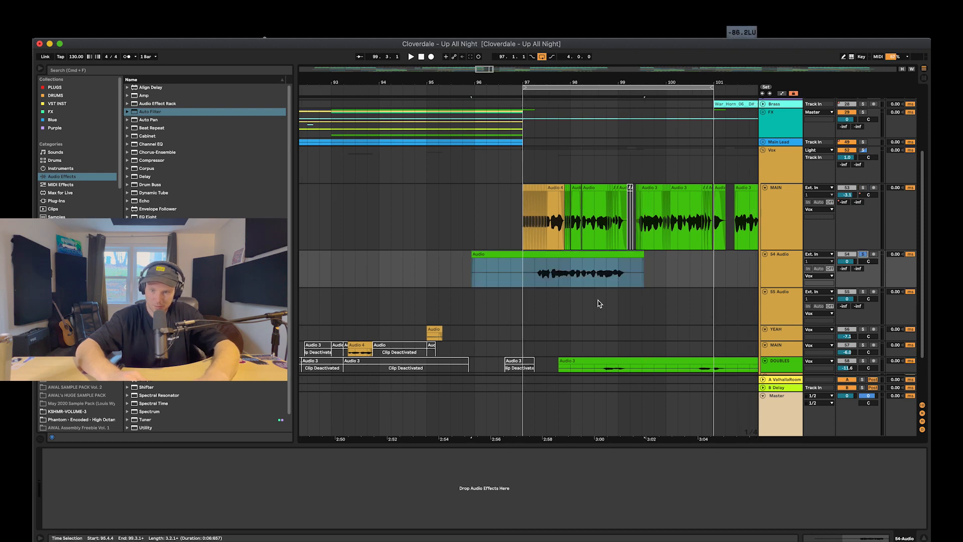
{"action": "left_click", "coordinate": [535, 276]}
{"action": "key", "text": "space"}
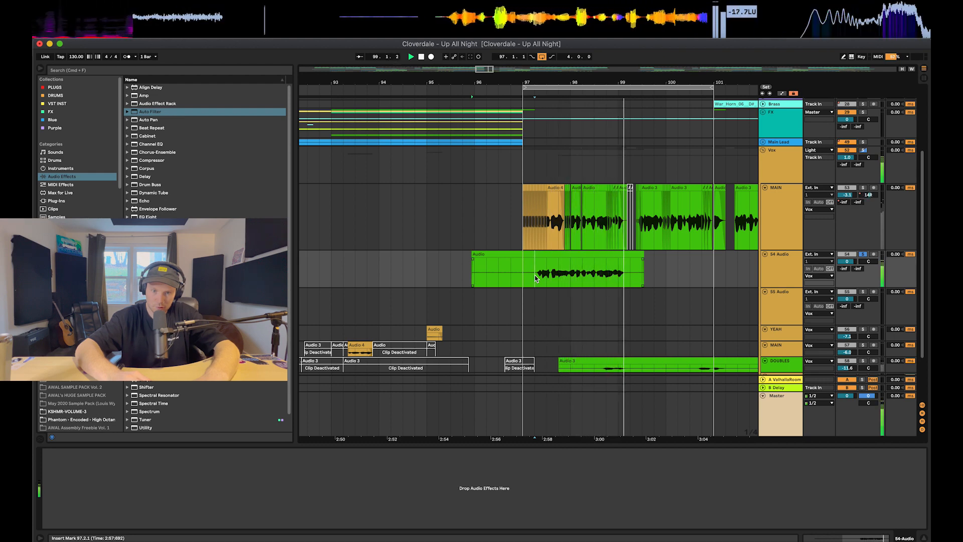
{"action": "key", "text": "space"}
Step: Select the range from 97.2.1 to 99.4.1 on the 54 Audio track to point out the uncut vocal phrase
{"action": "left_click_drag", "start_coordinate": [536, 279], "coordinate": [651, 274]}
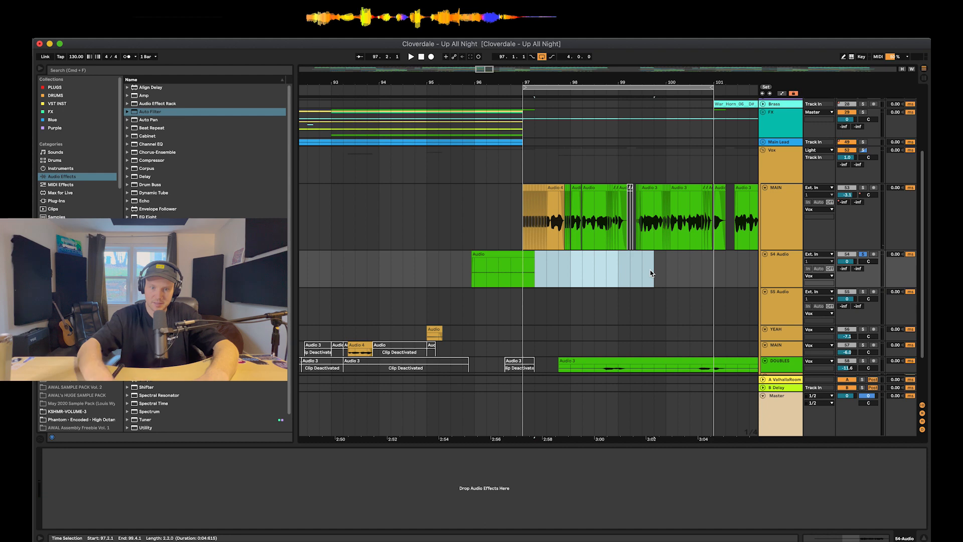
{"action": "left_click", "coordinate": [767, 180]}
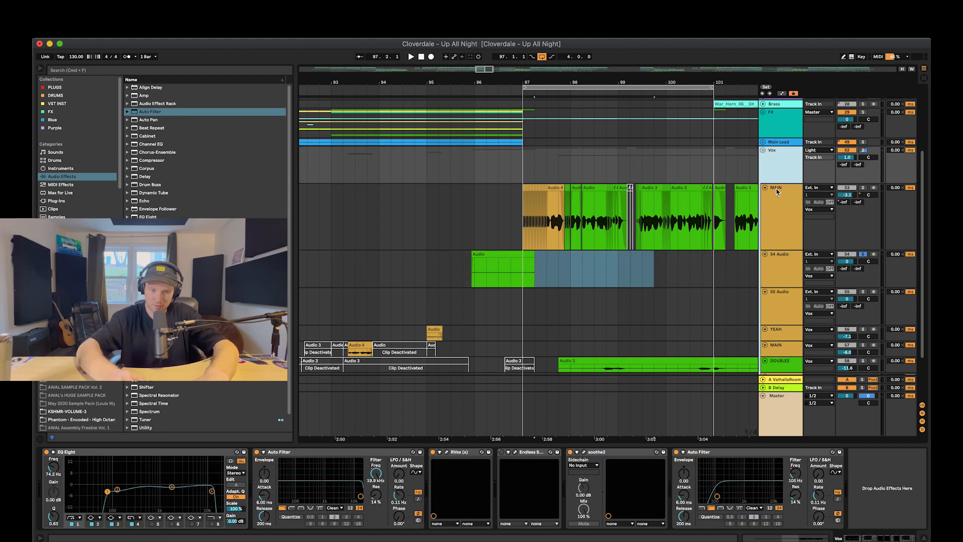
{"action": "left_click", "coordinate": [788, 284]}
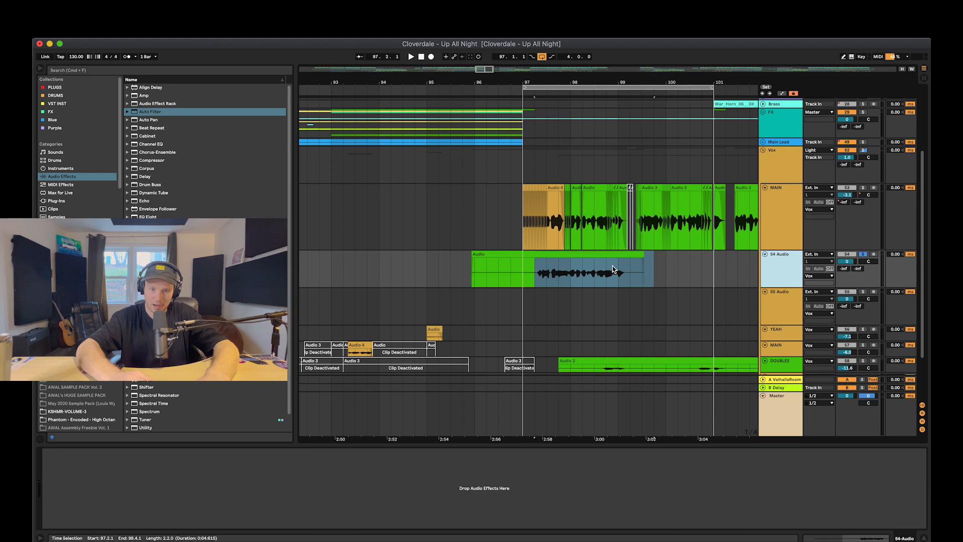
{"action": "left_click", "coordinate": [576, 277]}
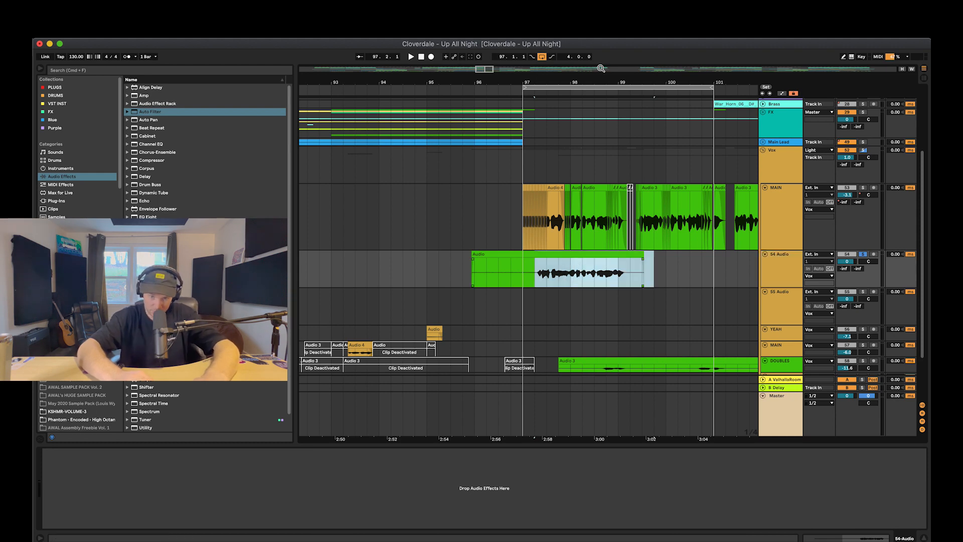
Step: Delete the vocal between 97.4.1 and 98.1.1 on 54 Audio and select the matching kind of gap before 98.2 on MAIN
{"action": "left_click_drag", "start_coordinate": [567, 81], "coordinate": [567, 136]}
{"action": "left_click_drag", "start_coordinate": [581, 272], "coordinate": [534, 273]}
{"action": "key", "text": "Delete"}
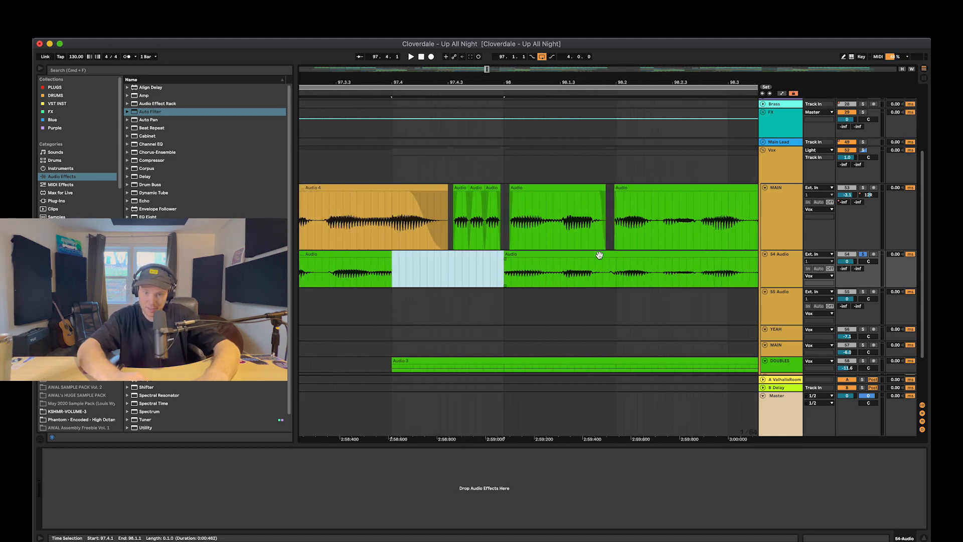
{"action": "left_click_drag", "start_coordinate": [607, 242], "coordinate": [615, 242]}
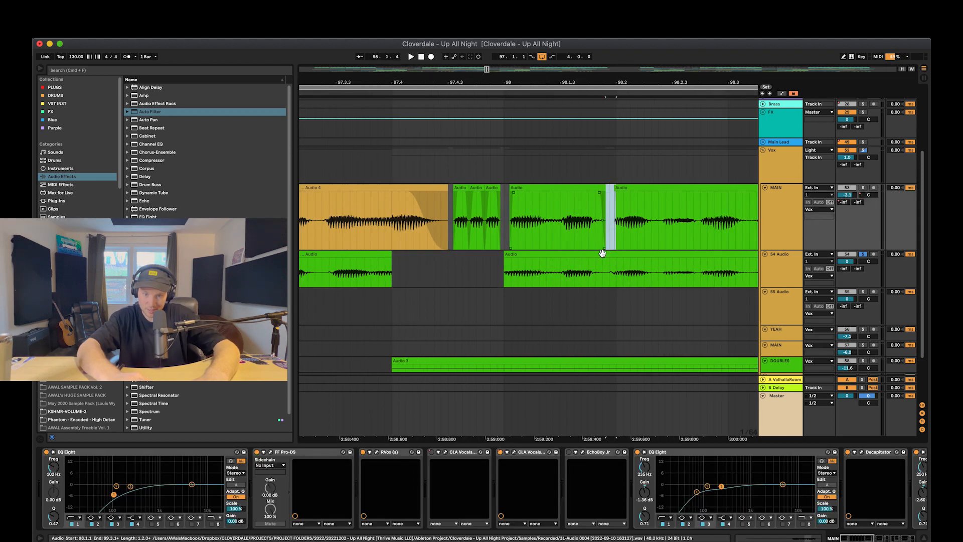
Step: Delete the remaining copied vocal clips from the 54 Audio track and unsolo that track
{"action": "left_click", "coordinate": [535, 253]}
{"action": "left_click", "coordinate": [355, 255]}
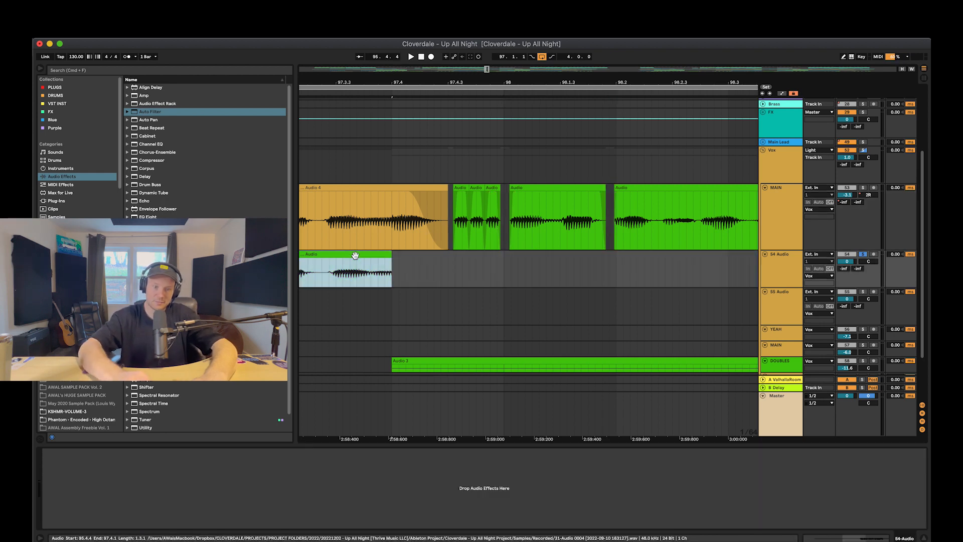
{"action": "key", "text": "Delete"}
{"action": "left_click_drag", "start_coordinate": [502, 79], "coordinate": [502, 36]}
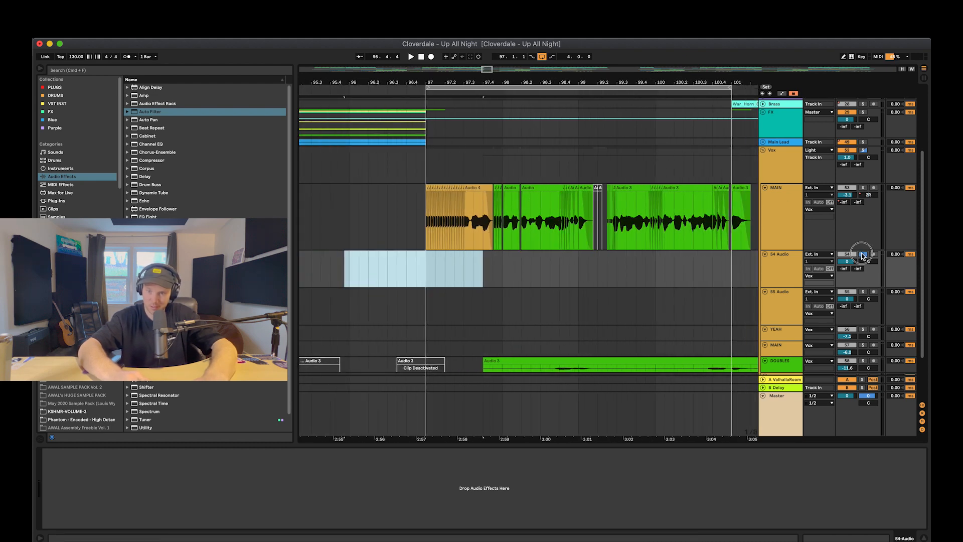
{"action": "left_click", "coordinate": [862, 255]}
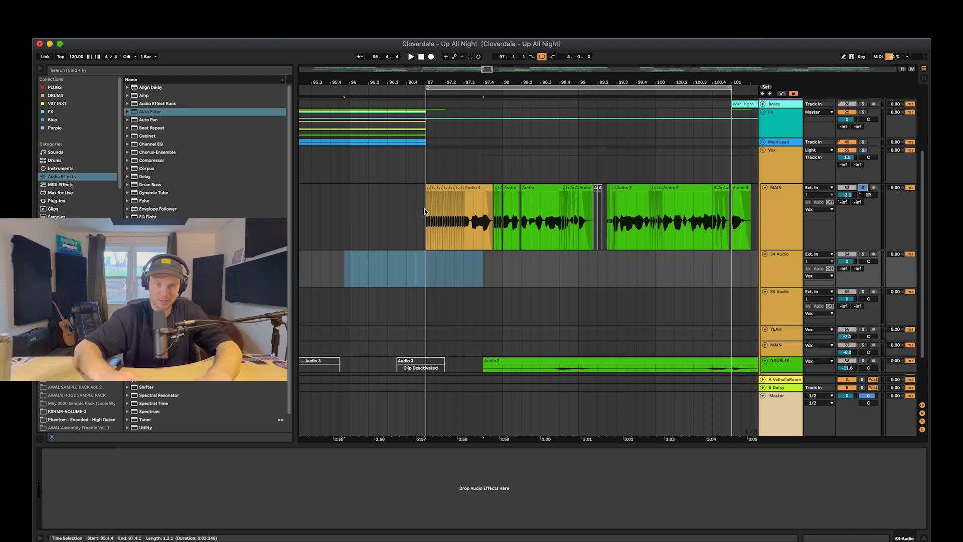
Step: Select the MAIN vocal from 97.1.1 to 101.1.1 and examine the chopped clips between bars 97 and 99
{"action": "left_click_drag", "start_coordinate": [426, 229], "coordinate": [733, 237]}
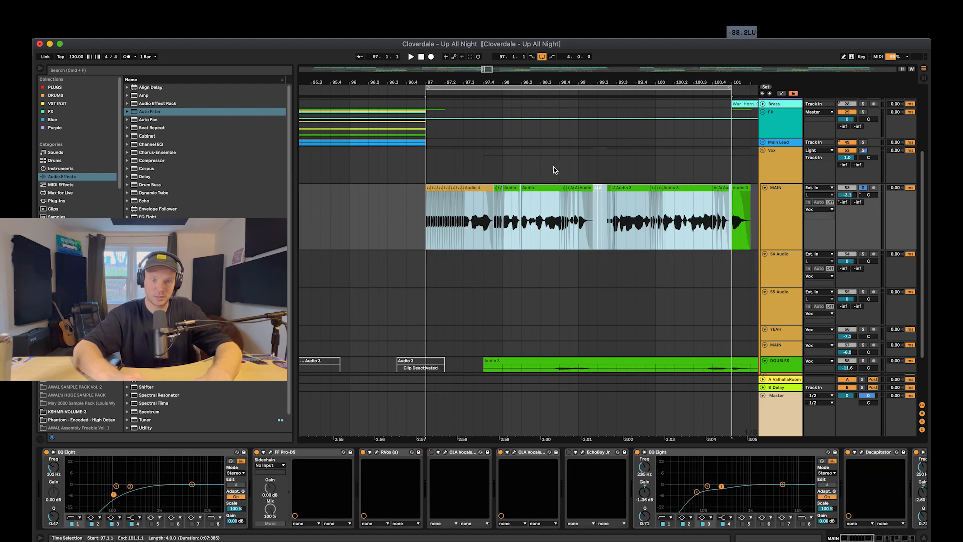
{"action": "left_click", "coordinate": [778, 232]}
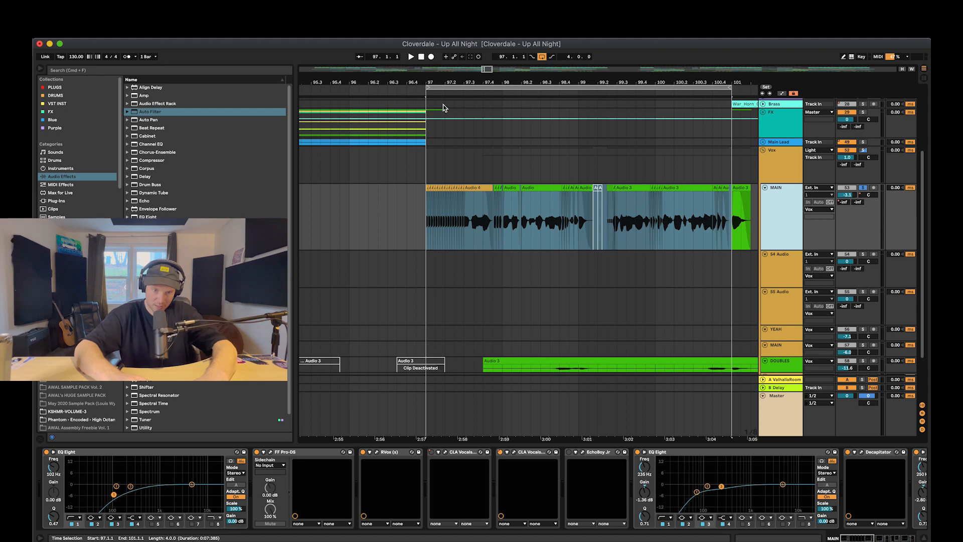
{"action": "left_click_drag", "start_coordinate": [470, 82], "coordinate": [470, 123]}
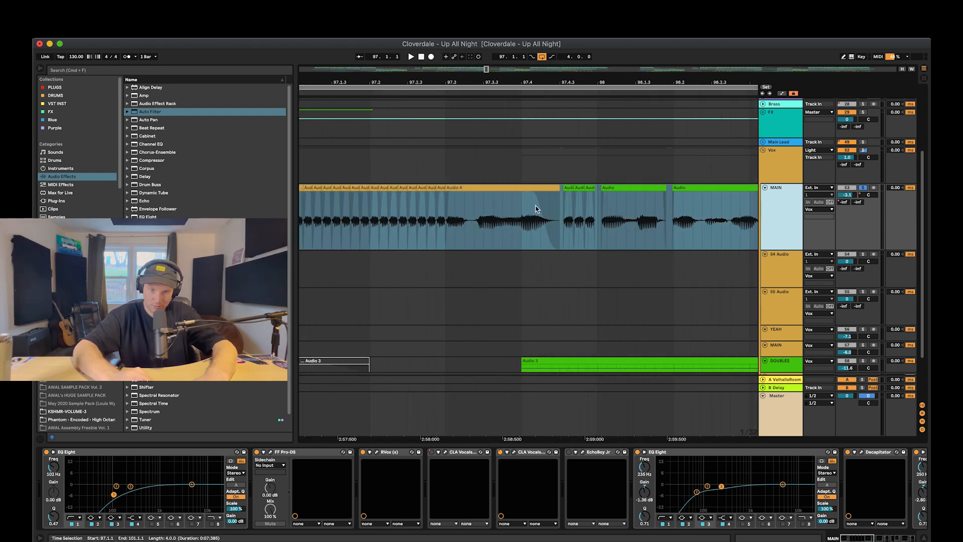
{"action": "scroll", "coordinate": [535, 208], "scroll_direction": "down", "scroll_amount": 1}
{"action": "left_click", "coordinate": [615, 273]}
{"action": "scroll", "coordinate": [690, 156], "scroll_direction": "right", "scroll_amount": 3}
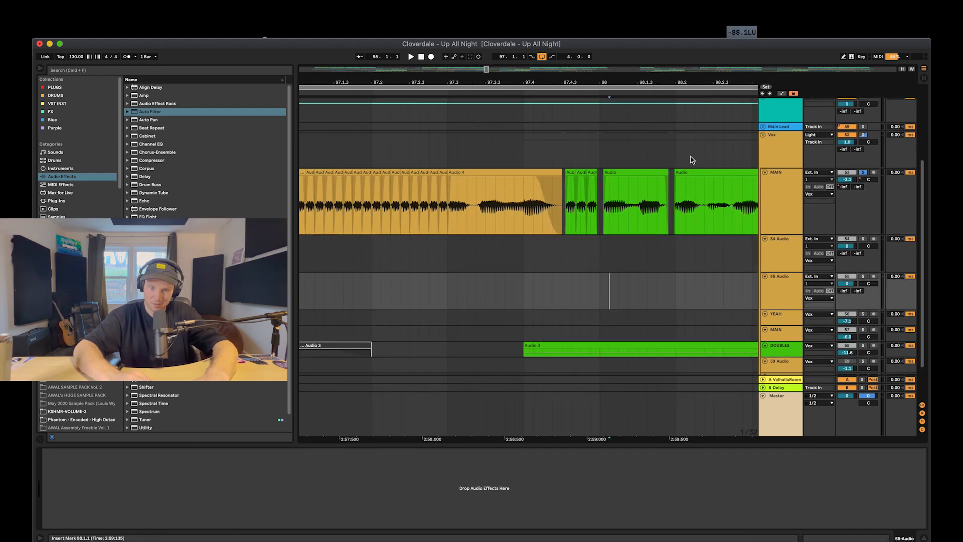
{"action": "scroll", "coordinate": [695, 118], "scroll_direction": "right", "scroll_amount": 10}
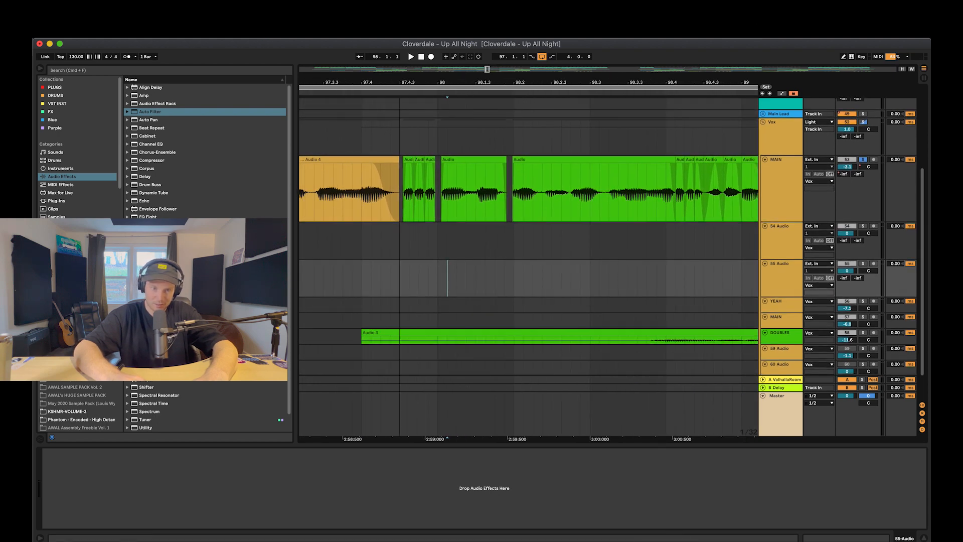
Step: Play the MAIN vocal from 97.4.2 and select the opening slice of the green clip at 98.1.1
{"action": "scroll", "coordinate": [399, 210], "scroll_direction": "up", "scroll_amount": 5}
{"action": "left_click", "coordinate": [375, 178]}
{"action": "key", "text": "space"}
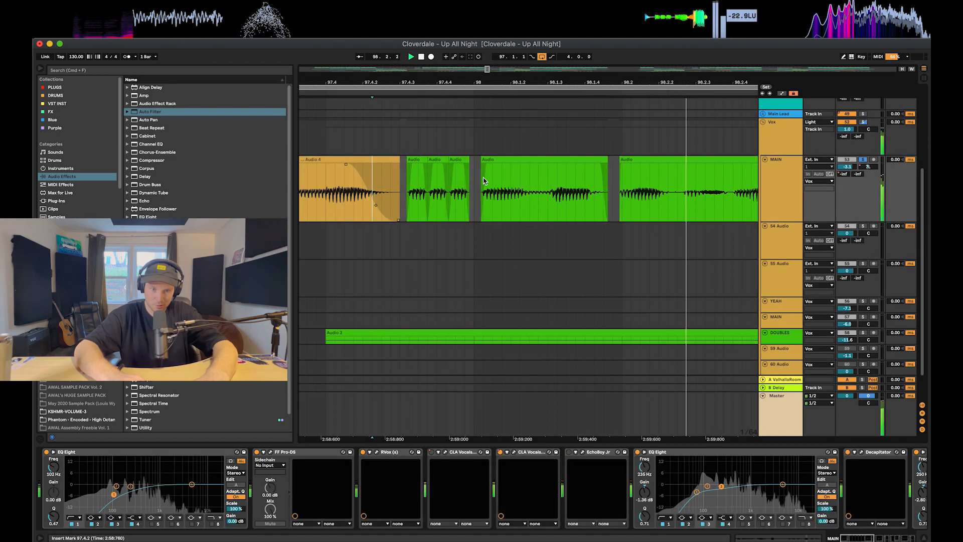
{"action": "key", "text": "space"}
{"action": "left_click", "coordinate": [501, 198]}
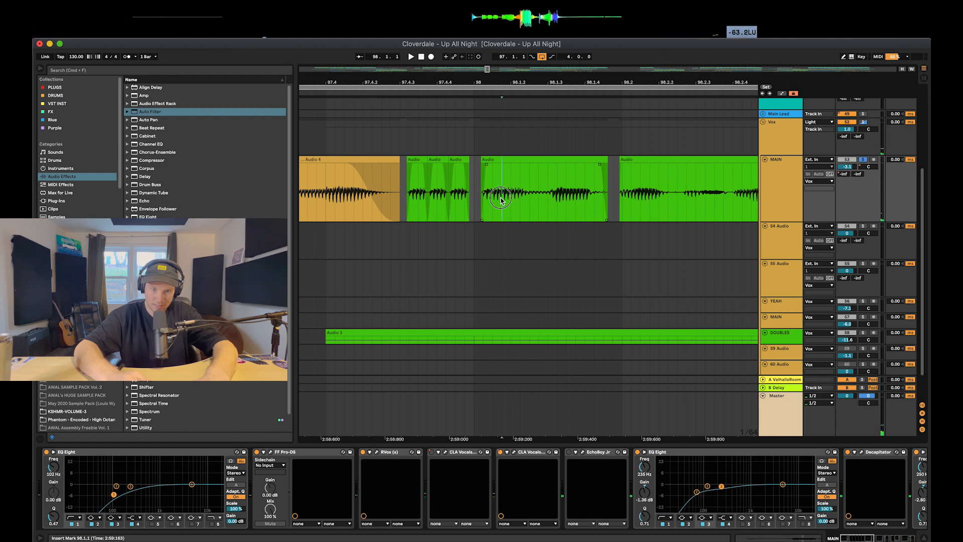
{"action": "left_click_drag", "start_coordinate": [501, 198], "coordinate": [478, 199]}
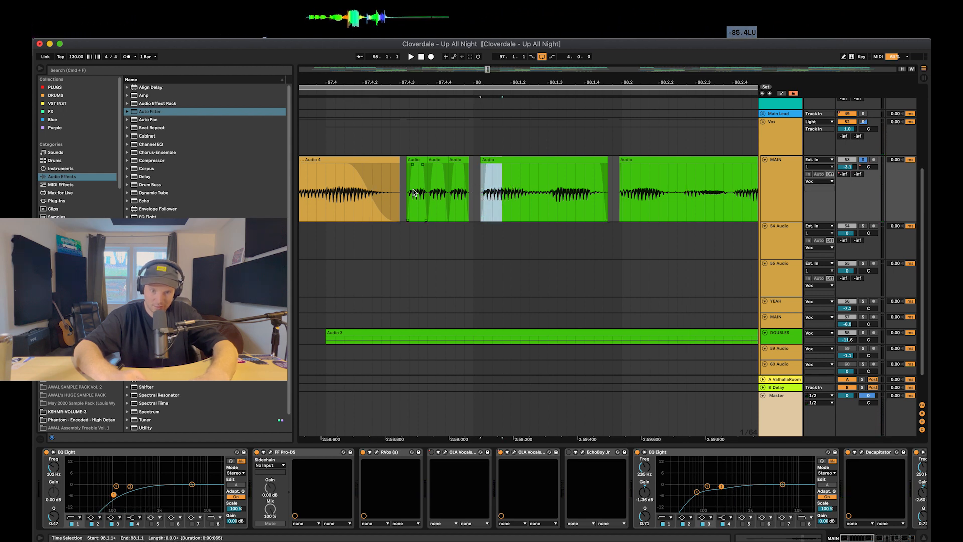
Step: Duplicate the short green vocal slice near 97.4.3 twice on MAIN and play the stutter from 97.4.2
{"action": "left_click", "coordinate": [421, 173]}
{"action": "left_click", "coordinate": [420, 168]}
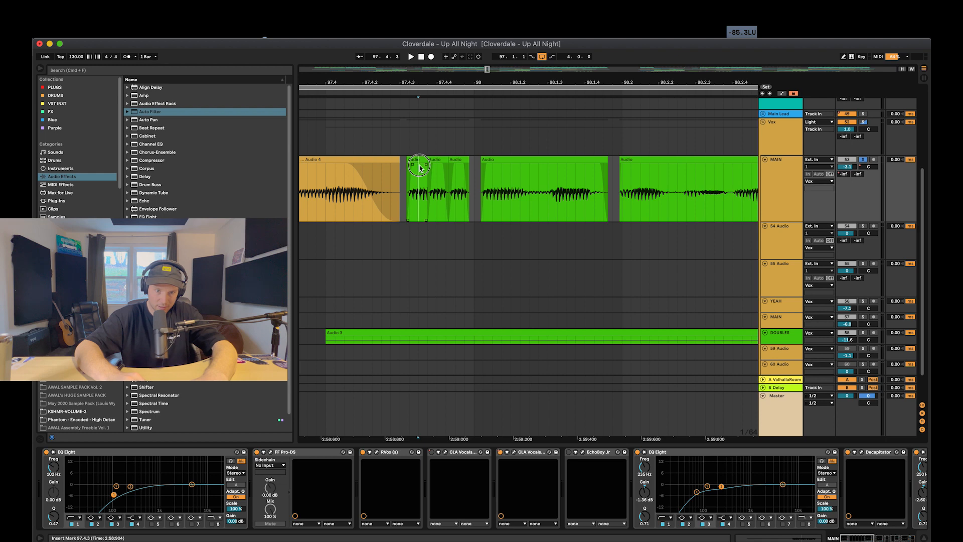
{"action": "left_click", "coordinate": [420, 159]}
{"action": "key", "text": "super+d"}
{"action": "key", "text": "super+d"}
{"action": "left_click", "coordinate": [390, 206]}
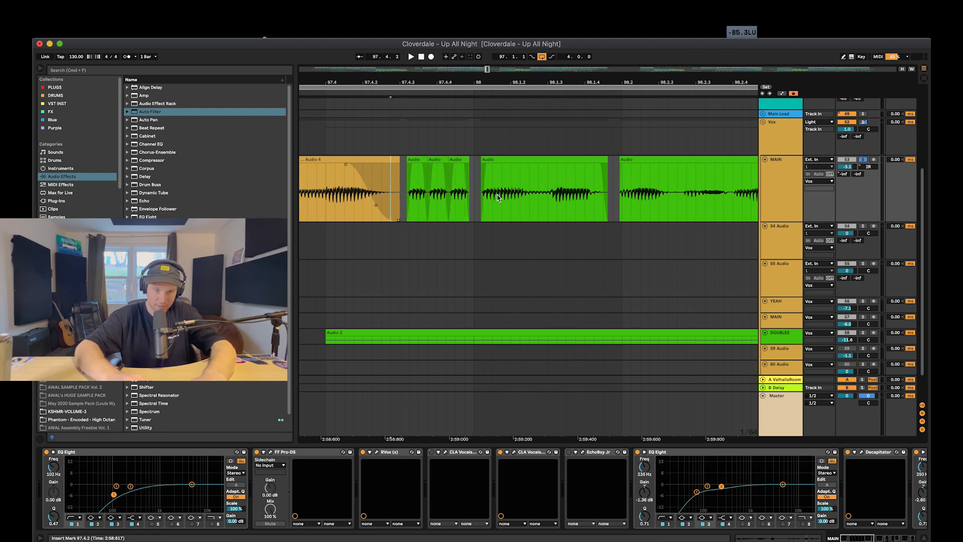
{"action": "key", "text": "space"}
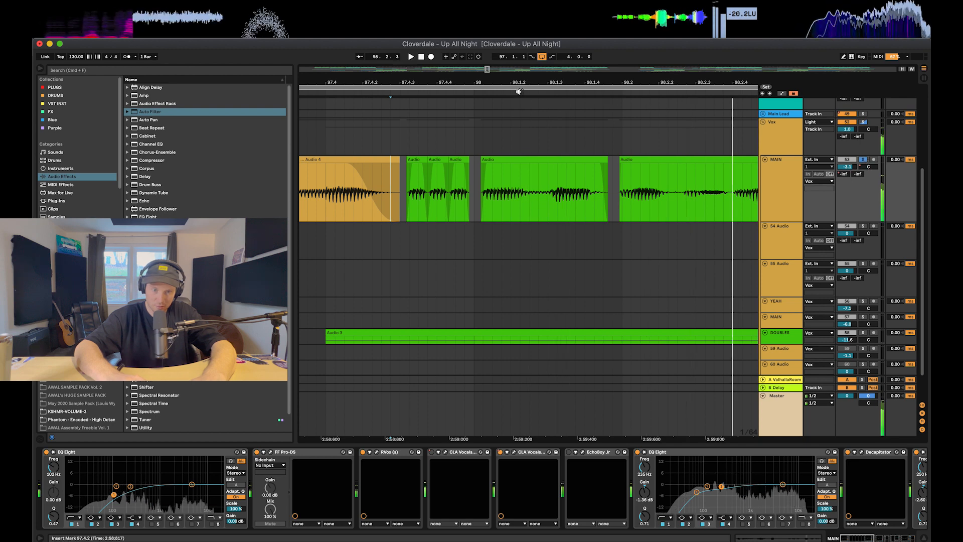
Step: Examine the orange stutter slices starting at bar 97 on MAIN and select the short source slice at 97.3.1
{"action": "scroll", "coordinate": [519, 172], "scroll_direction": "down", "scroll_amount": 3}
{"action": "scroll", "coordinate": [519, 172], "scroll_direction": "left", "scroll_amount": 10}
{"action": "scroll", "coordinate": [520, 172], "scroll_direction": "right", "scroll_amount": 4}
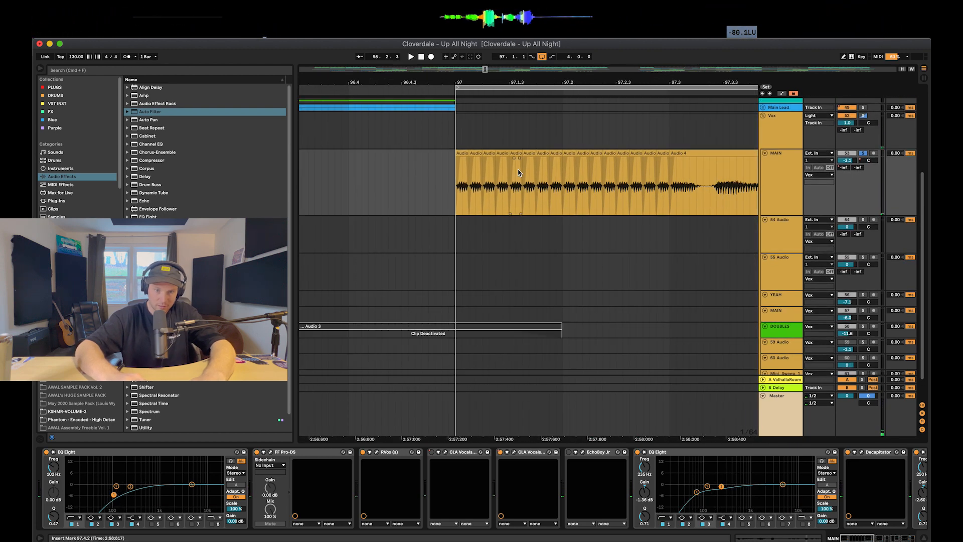
{"action": "left_click", "coordinate": [564, 201]}
{"action": "left_click_drag", "start_coordinate": [571, 202], "coordinate": [557, 201]}
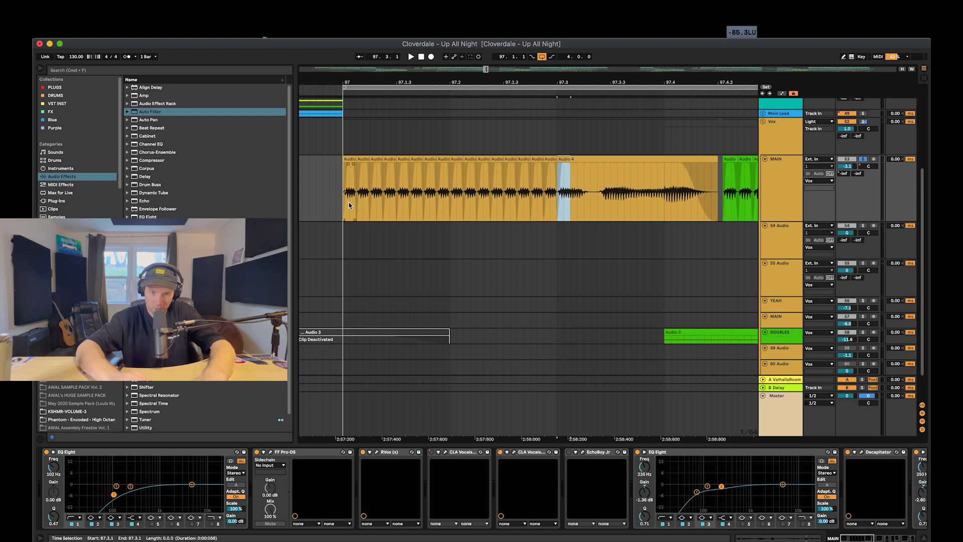
Step: Show the MAIN track's device chain around the Auto Filter and display the arrangement's automation
{"action": "left_click", "coordinate": [776, 192]}
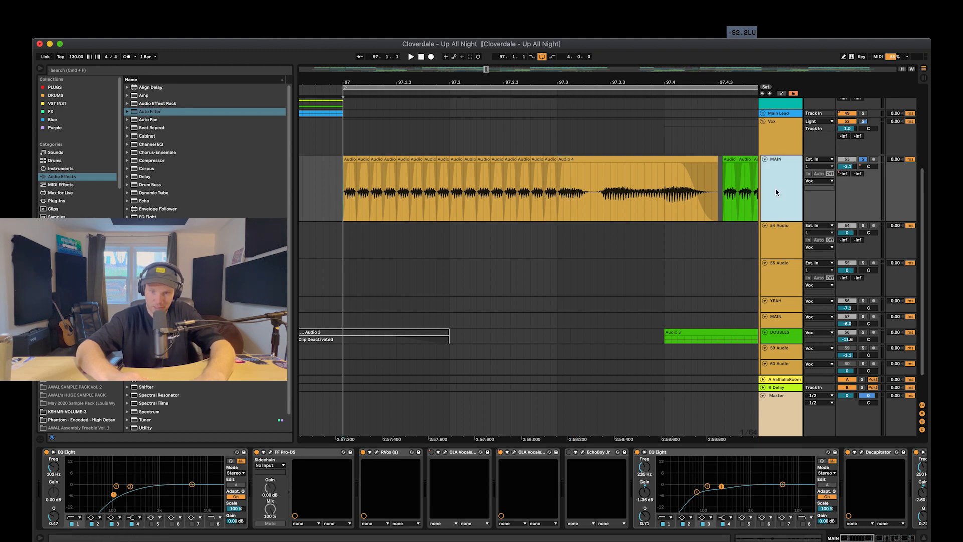
{"action": "scroll", "coordinate": [807, 516], "scroll_direction": "right", "scroll_amount": 15}
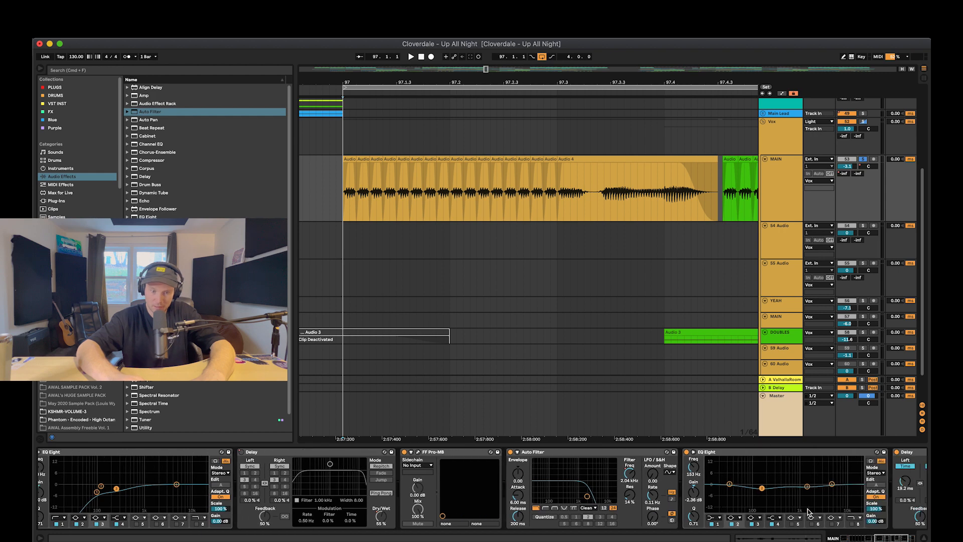
{"action": "key", "text": "a"}
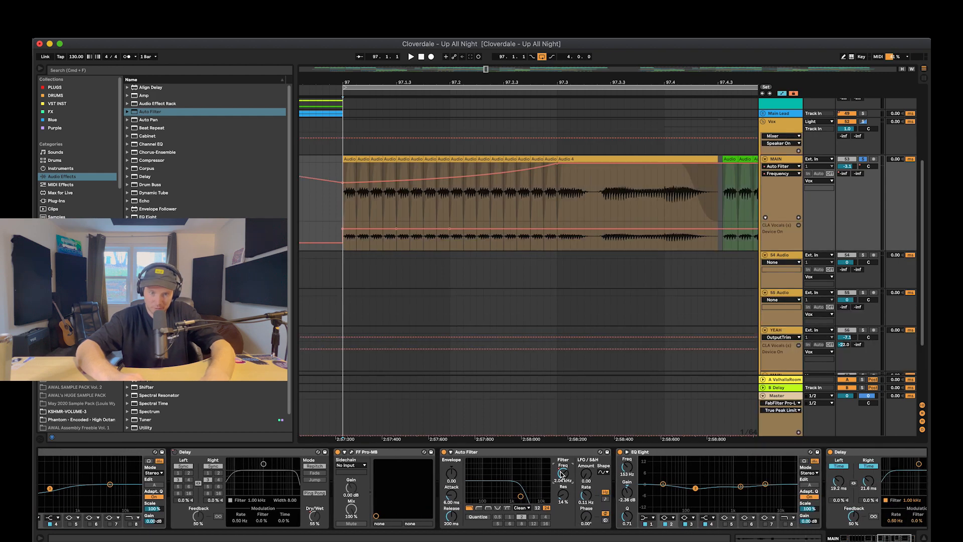
Step: Play the orange stutter slices on MAIN from 97.1.1 to hear the Auto Filter frequency automation
{"action": "key", "text": "space"}
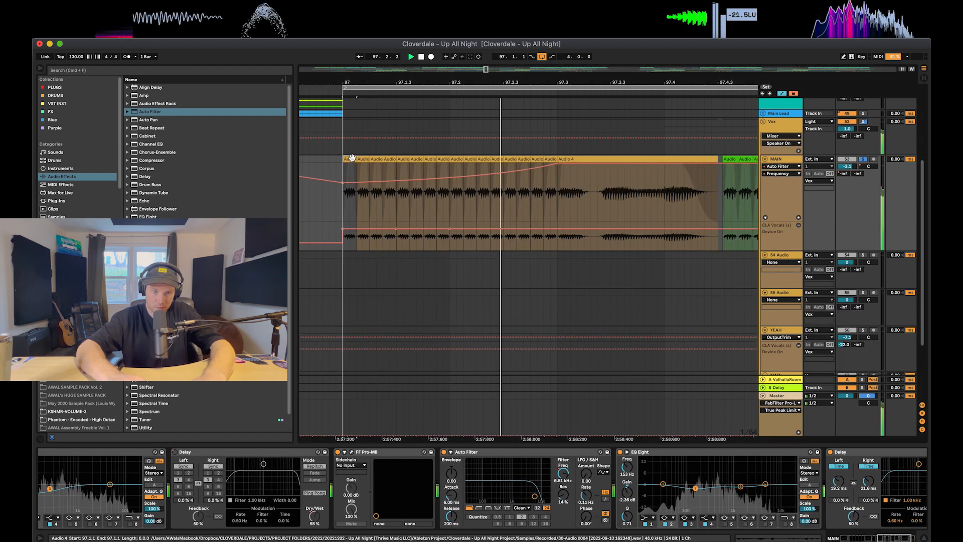
{"action": "left_click_drag", "start_coordinate": [417, 80], "coordinate": [555, 133]}
{"action": "key", "text": "space"}
{"action": "left_click_drag", "start_coordinate": [501, 83], "coordinate": [501, 134]}
Step: Hide the automation, play MAIN from 98.3.4 and select the short section between 98.3.4 and 98.4.1
{"action": "key", "text": "a"}
{"action": "left_click", "coordinate": [454, 213]}
{"action": "key", "text": "space"}
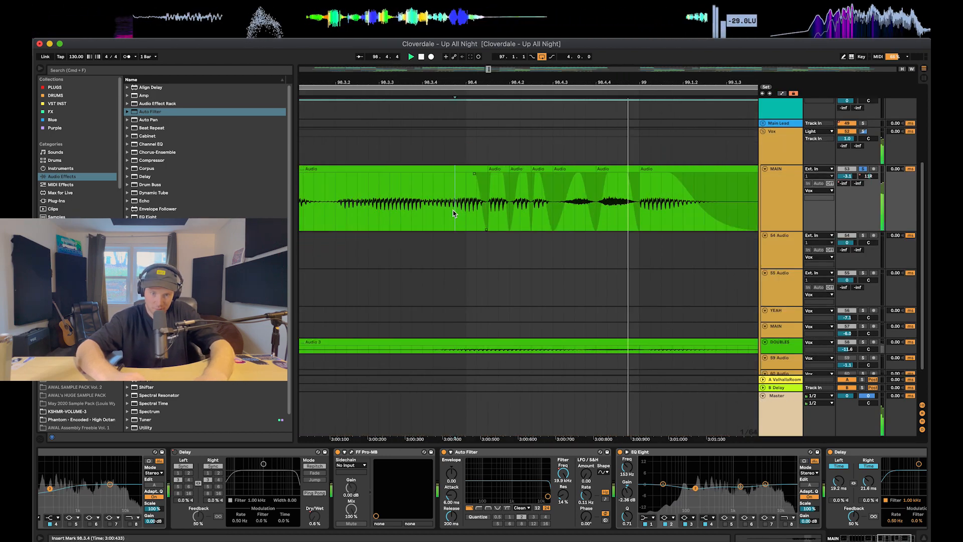
{"action": "key", "text": "space"}
{"action": "left_click_drag", "start_coordinate": [456, 209], "coordinate": [506, 205]}
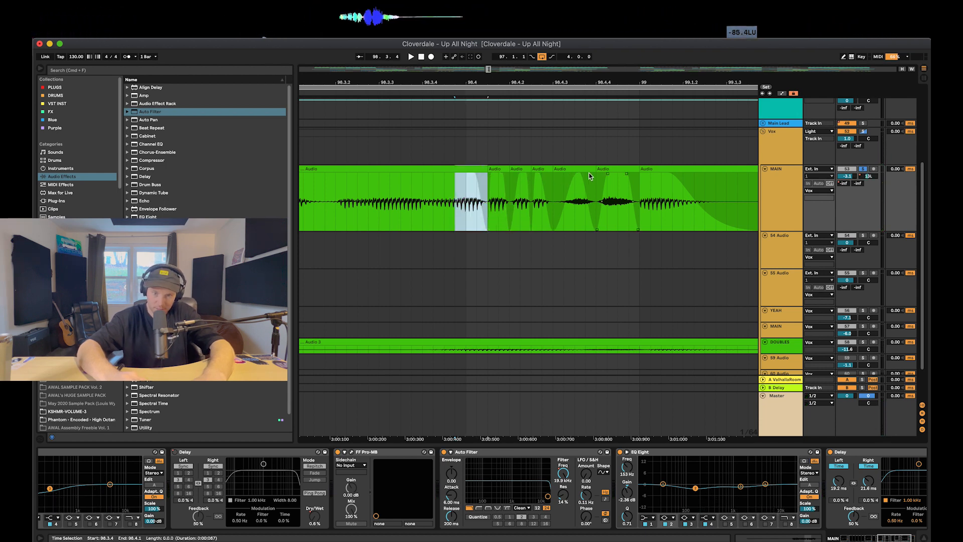
Step: Play the green MAIN vocal clips from 99.2.3 through the stutter before bar 100
{"action": "left_click_drag", "start_coordinate": [632, 85], "coordinate": [632, 60]}
{"action": "scroll", "coordinate": [610, 181], "scroll_direction": "right", "scroll_amount": 6}
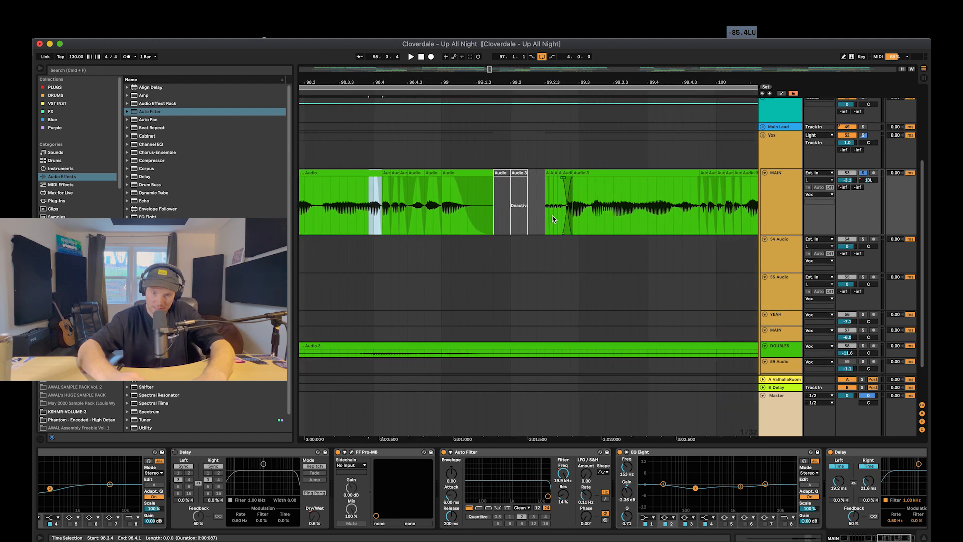
{"action": "left_click", "coordinate": [542, 219]}
{"action": "key", "text": "space"}
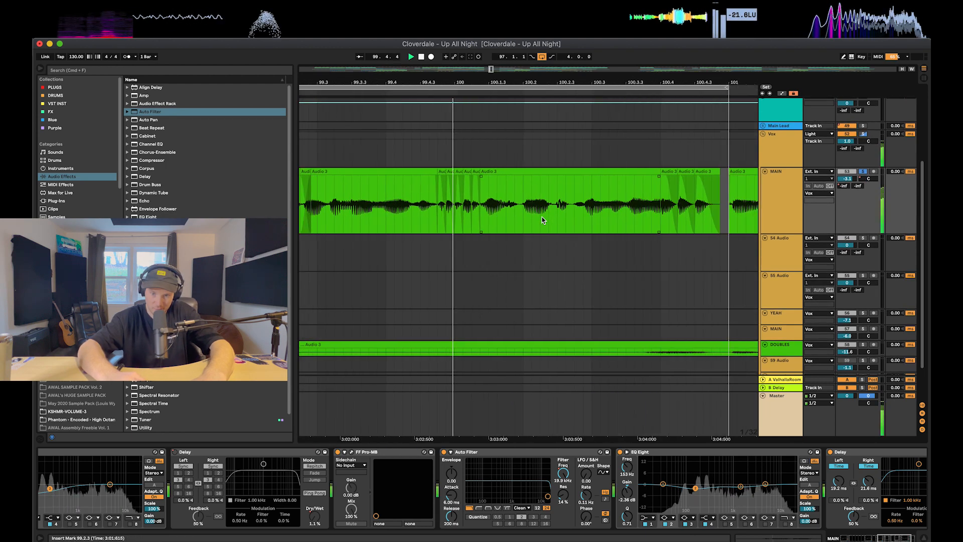
{"action": "key", "text": "space"}
Step: Split a short slice from the green MAIN clip at 100.2.1 and repeat it to build a new stutter
{"action": "left_click_drag", "start_coordinate": [436, 80], "coordinate": [435, 99]}
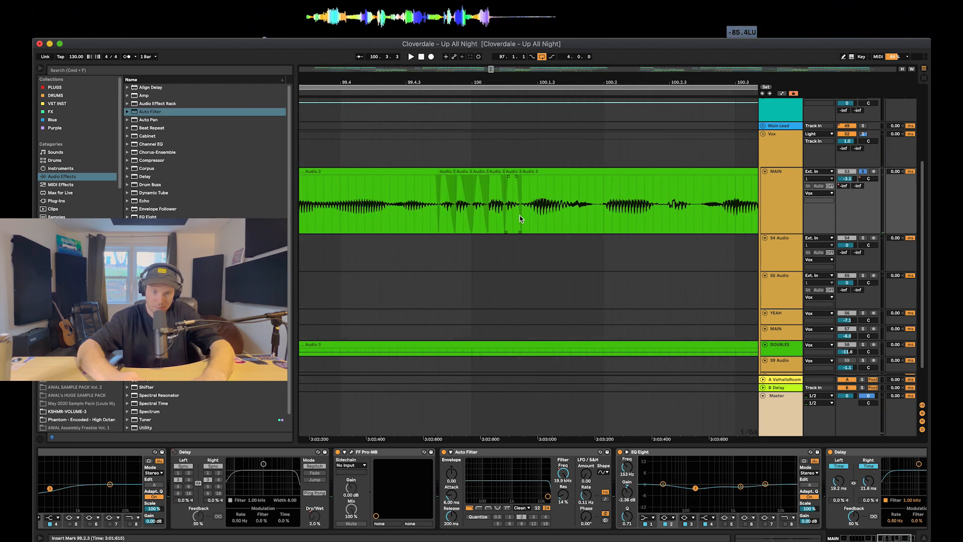
{"action": "scroll", "coordinate": [511, 207], "scroll_direction": "right", "scroll_amount": 3}
{"action": "scroll", "coordinate": [512, 207], "scroll_direction": "up", "scroll_amount": 1}
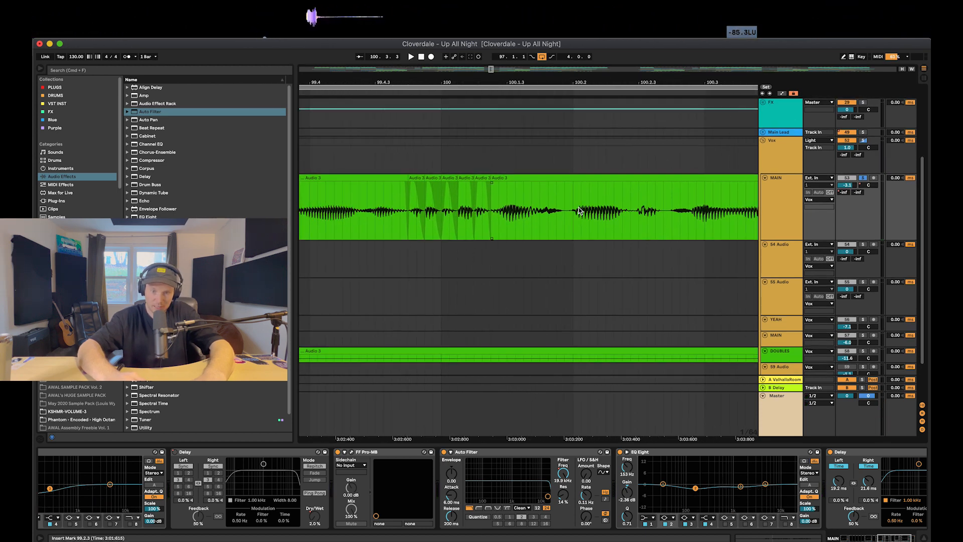
{"action": "key", "text": "super+e"}
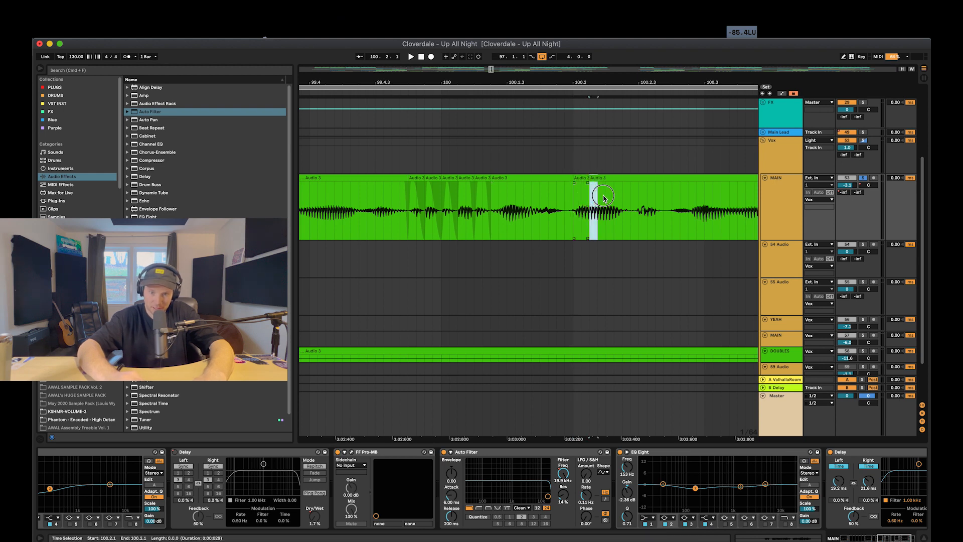
{"action": "left_click", "coordinate": [616, 223]}
{"action": "left_click_drag", "start_coordinate": [616, 223], "coordinate": [622, 219]}
{"action": "key", "text": "super+e"}
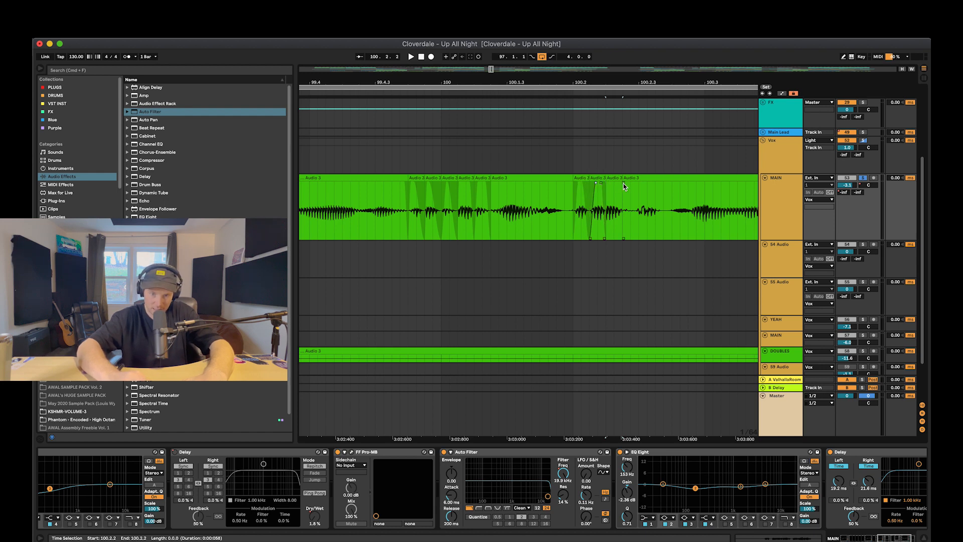
Step: Play the new stutter from 100.1.4 and adjust the slice edge near 100.2.2 on MAIN
{"action": "left_click", "coordinate": [560, 211]}
{"action": "key", "text": "space"}
{"action": "left_click", "coordinate": [609, 184]}
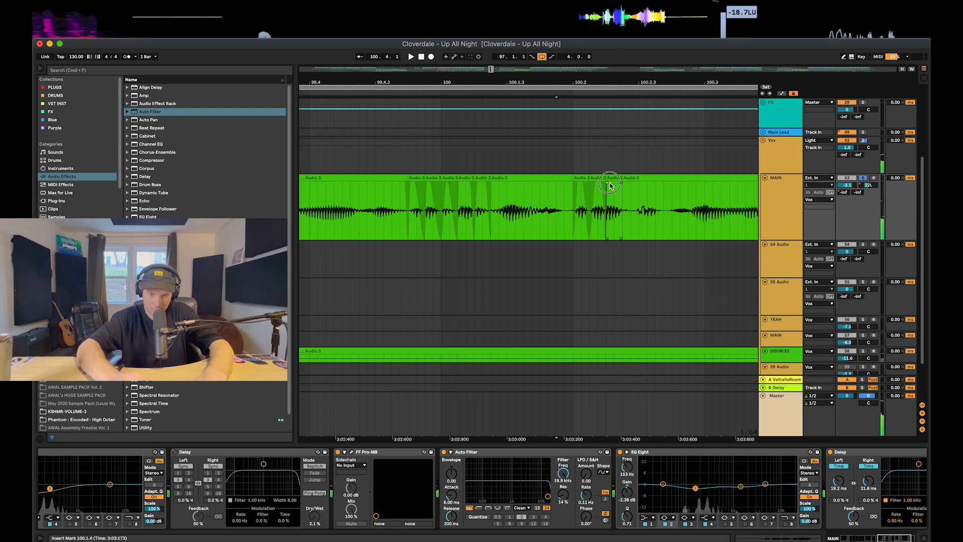
{"action": "left_click_drag", "start_coordinate": [609, 183], "coordinate": [613, 184]}
Step: Replay the new stutter on MAIN, continuing from 100.2.1 through to bar 101
{"action": "left_click", "coordinate": [538, 207]}
{"action": "key", "text": "space"}
{"action": "key", "text": "space"}
{"action": "left_click_drag", "start_coordinate": [596, 83], "coordinate": [596, 59]}
{"action": "left_click", "coordinate": [590, 212]}
{"action": "key", "text": "space"}
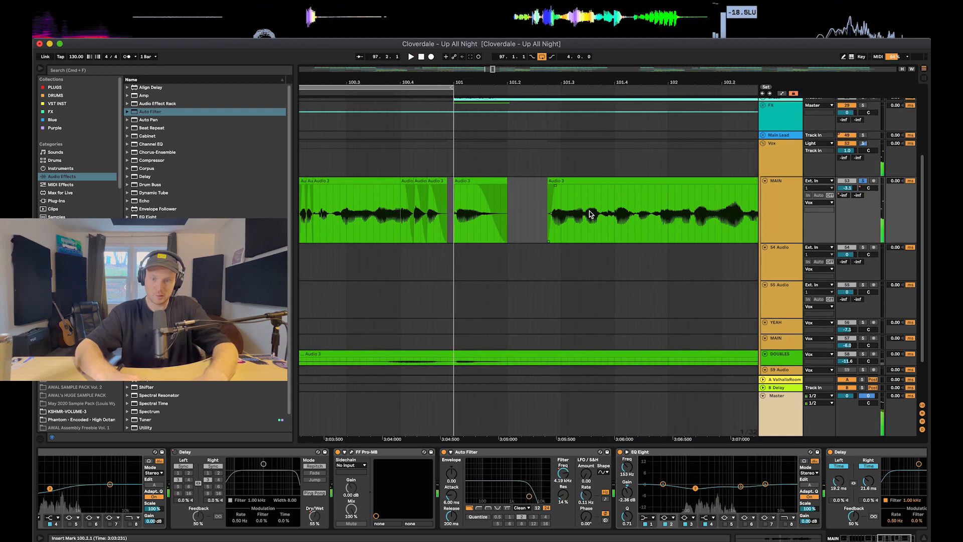
Step: Display the MAIN track's Track Panning automation and play the vocal from 98.3.4
{"action": "scroll", "coordinate": [589, 214], "scroll_direction": "left", "scroll_amount": 5}
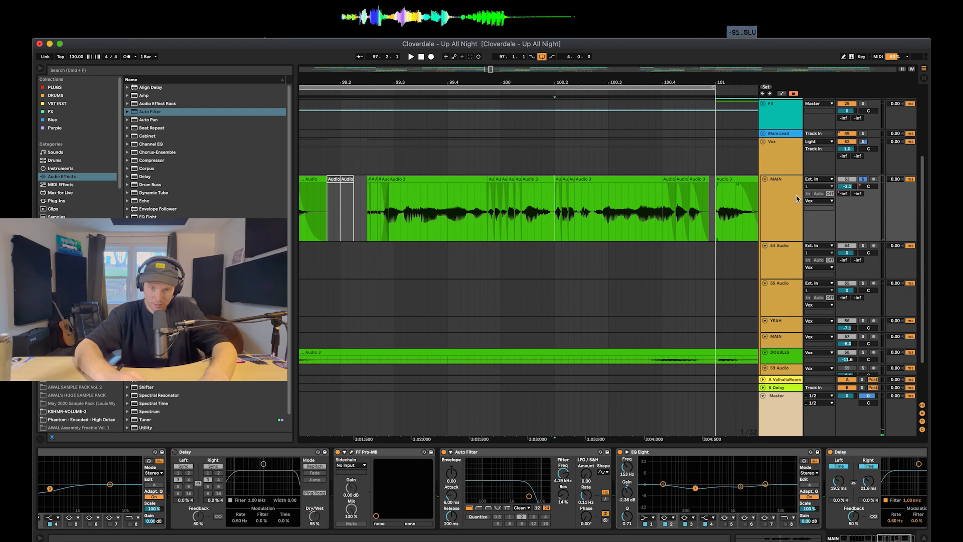
{"action": "key", "text": "a"}
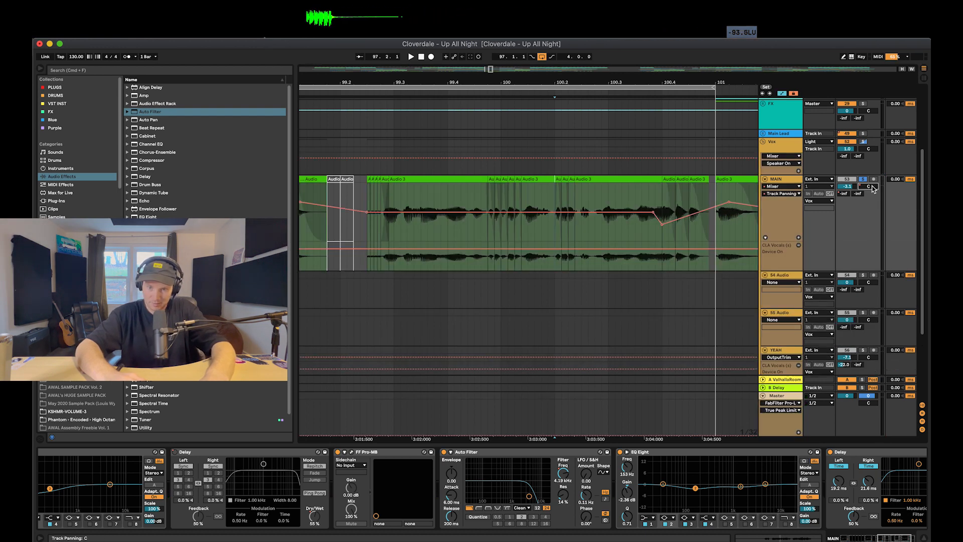
{"action": "scroll", "coordinate": [618, 205], "scroll_direction": "left", "scroll_amount": 8}
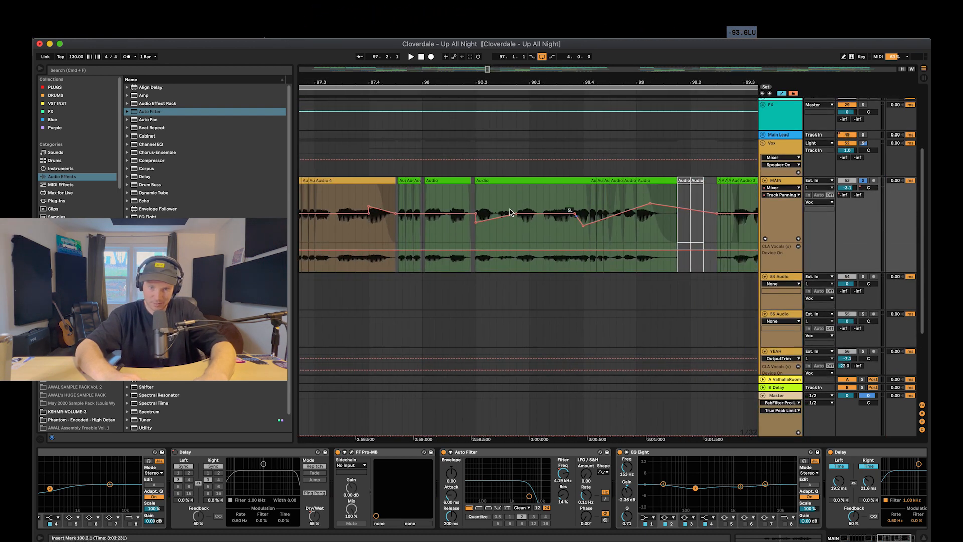
{"action": "key", "text": "space"}
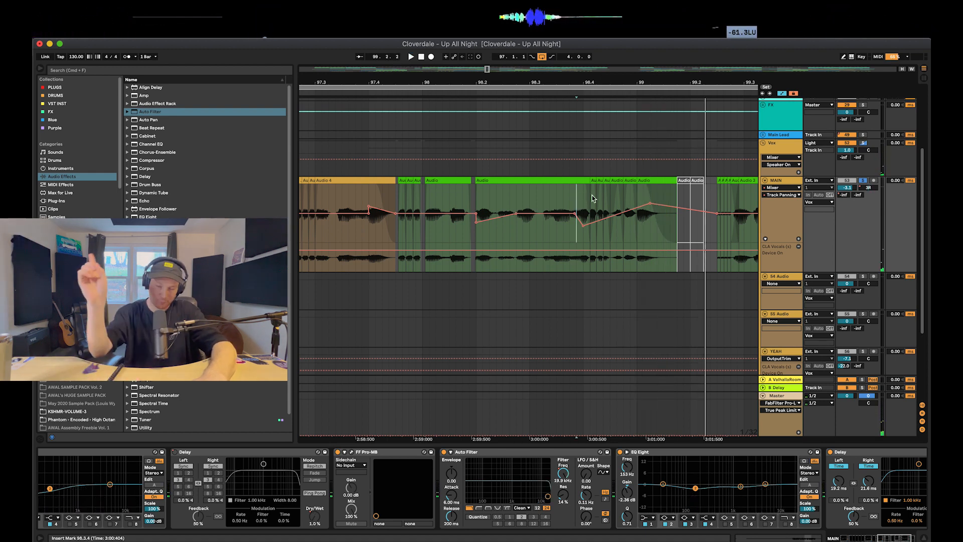
Step: Hide the arrangement's automation and reduce the height of the MAIN track
{"action": "left_click_drag", "start_coordinate": [618, 81], "coordinate": [619, 59]}
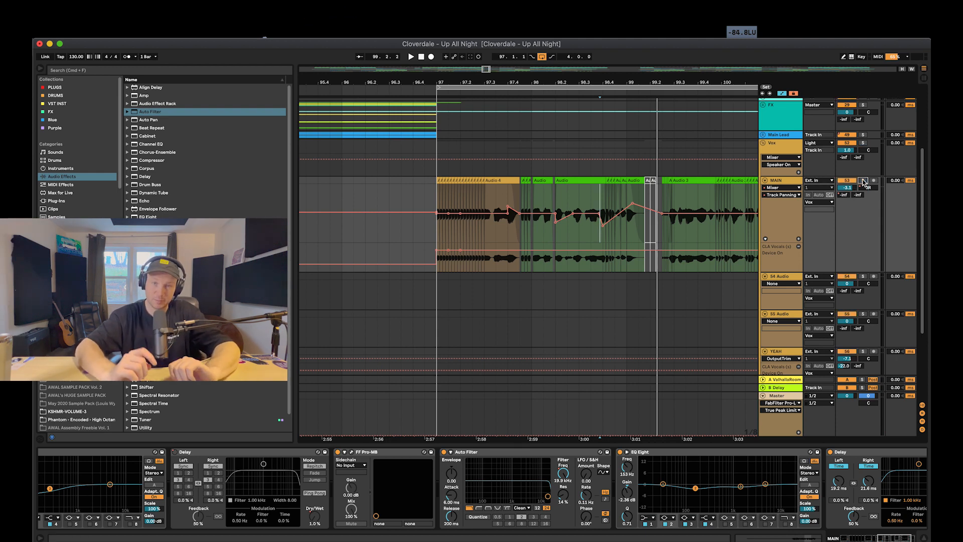
{"action": "key", "text": "a"}
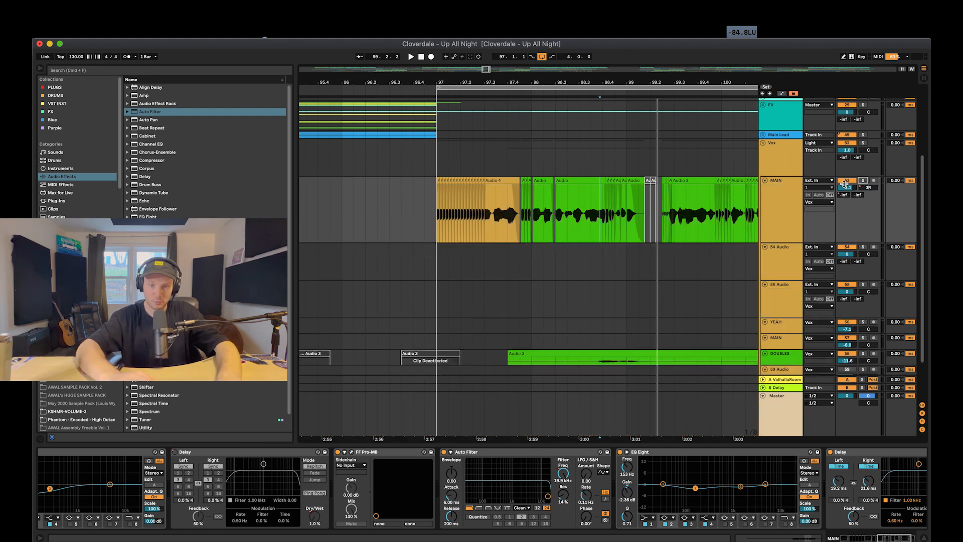
{"action": "left_click", "coordinate": [765, 231]}
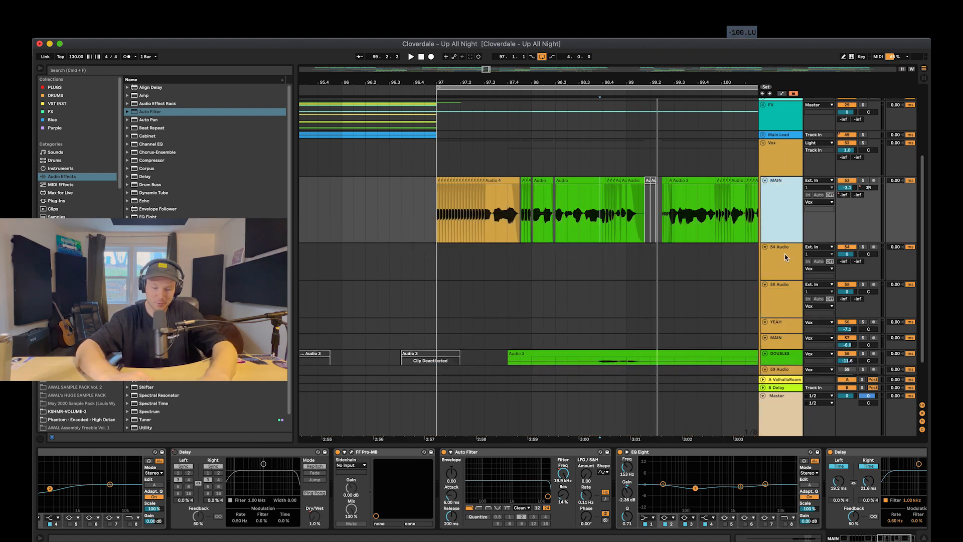
{"action": "left_click_drag", "start_coordinate": [791, 242], "coordinate": [792, 206]}
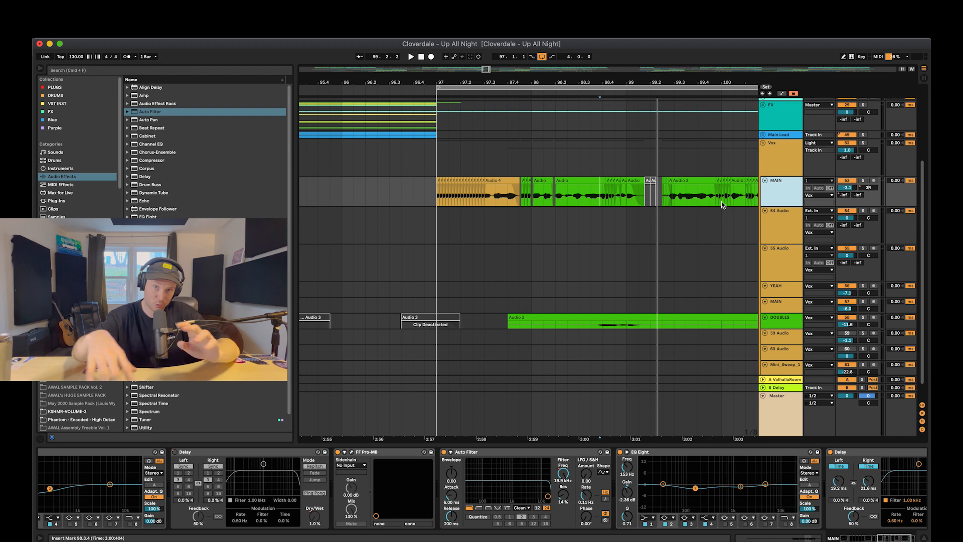
Step: Open the FF Pro-DS plugin window from the start of the MAIN track's device chain
{"action": "scroll", "coordinate": [687, 199], "scroll_direction": "up", "scroll_amount": 2}
{"action": "scroll", "coordinate": [687, 199], "scroll_direction": "right", "scroll_amount": 1}
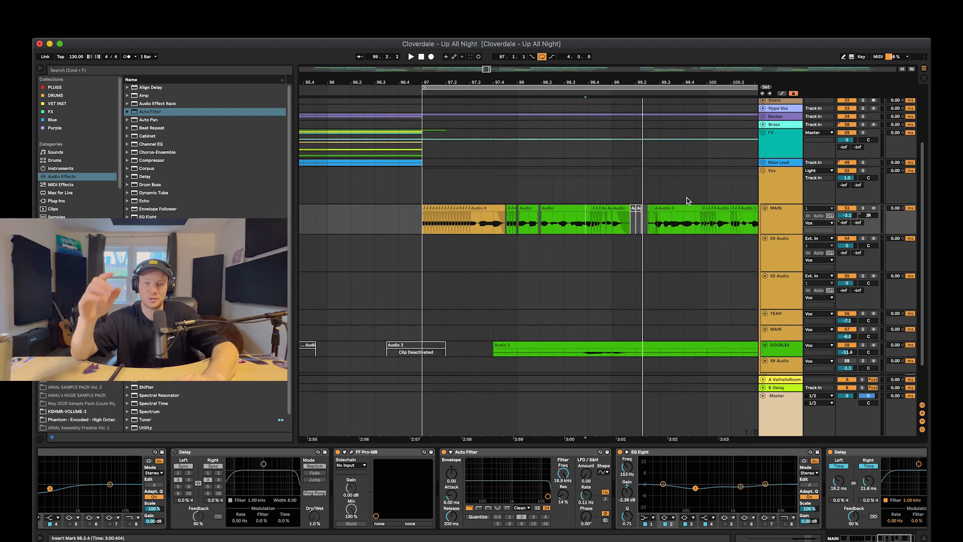
{"action": "scroll", "coordinate": [688, 199], "scroll_direction": "up", "scroll_amount": 1}
{"action": "scroll", "coordinate": [687, 199], "scroll_direction": "right", "scroll_amount": 2}
{"action": "scroll", "coordinate": [687, 198], "scroll_direction": "up", "scroll_amount": 1}
{"action": "scroll", "coordinate": [687, 198], "scroll_direction": "right", "scroll_amount": 1}
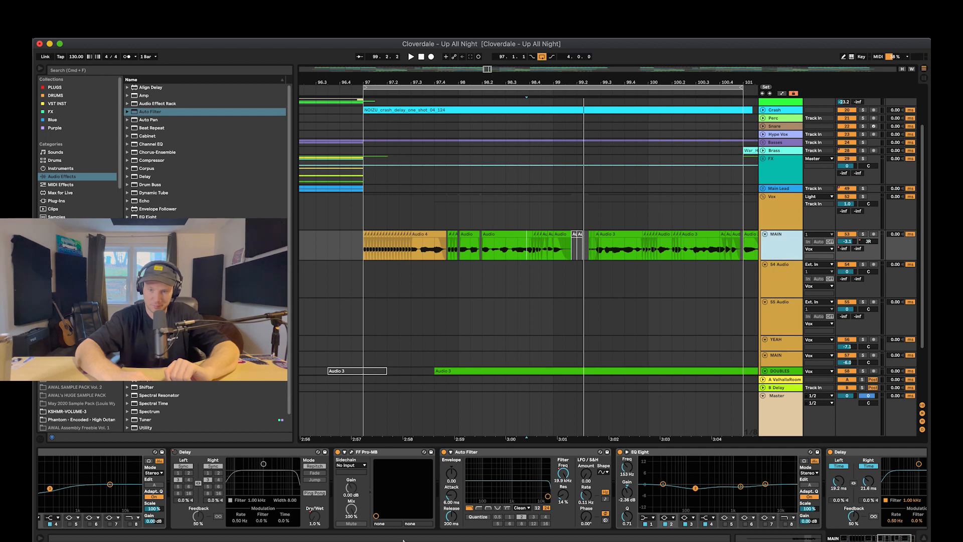
{"action": "scroll", "coordinate": [400, 523], "scroll_direction": "left", "scroll_amount": 15}
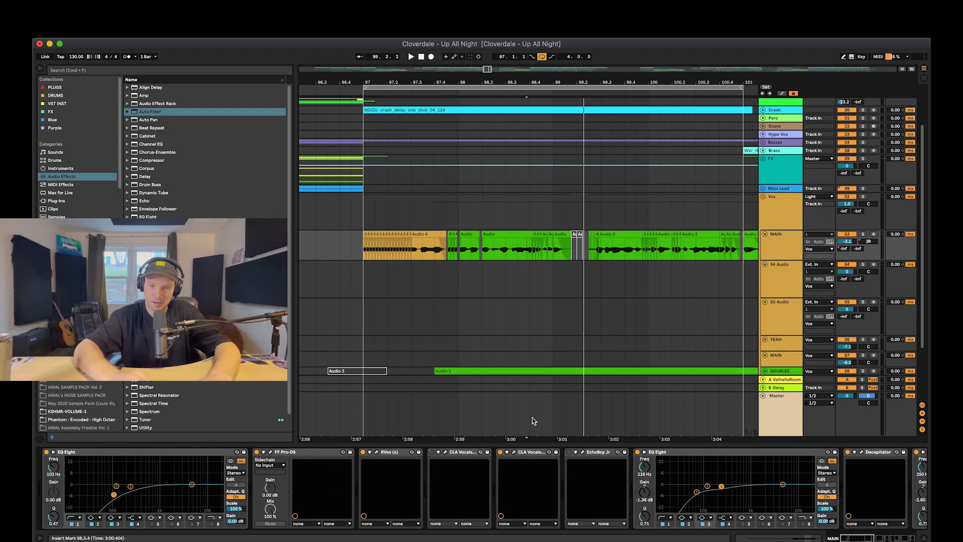
{"action": "left_click", "coordinate": [271, 453]}
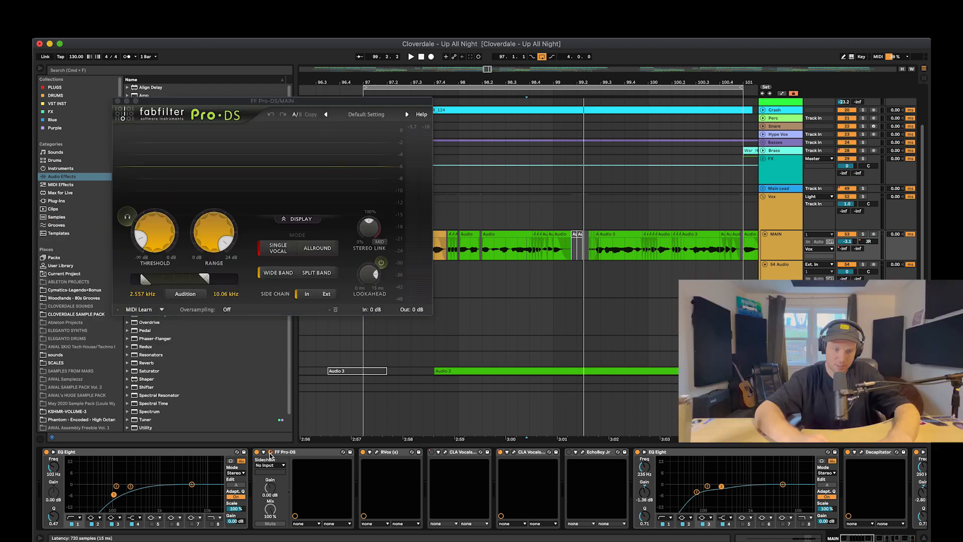
Step: Play the full arrangement from 98.1.1 with the Pro-DS window open
{"action": "scroll", "coordinate": [528, 316], "scroll_direction": "left", "scroll_amount": 5}
{"action": "scroll", "coordinate": [528, 316], "scroll_direction": "up", "scroll_amount": 1}
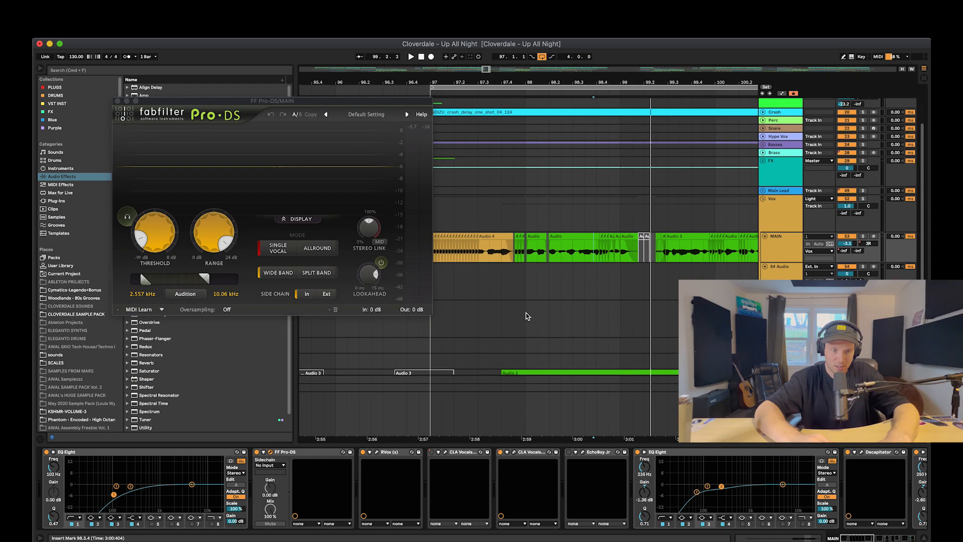
{"action": "left_click", "coordinate": [512, 231]}
{"action": "key", "text": "space"}
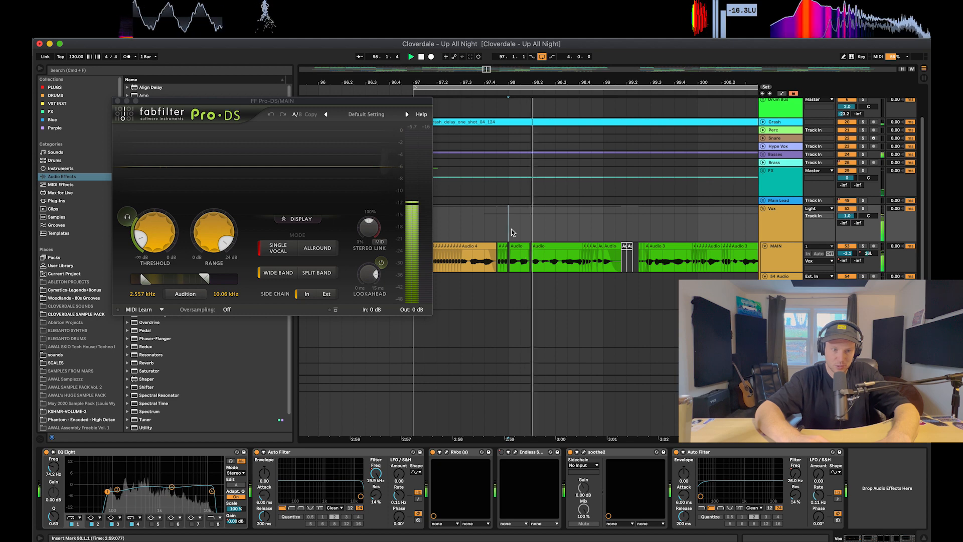
Step: Set the Pro-DS detection band to 2.8–11.09 kHz and turn on Audition
{"action": "mouse_move", "coordinate": [144, 284]}
{"action": "left_mouse_down"}
{"action": "mouse_move", "coordinate": [157, 282]}
{"action": "mouse_move", "coordinate": [148, 283]}
{"action": "left_mouse_up"}
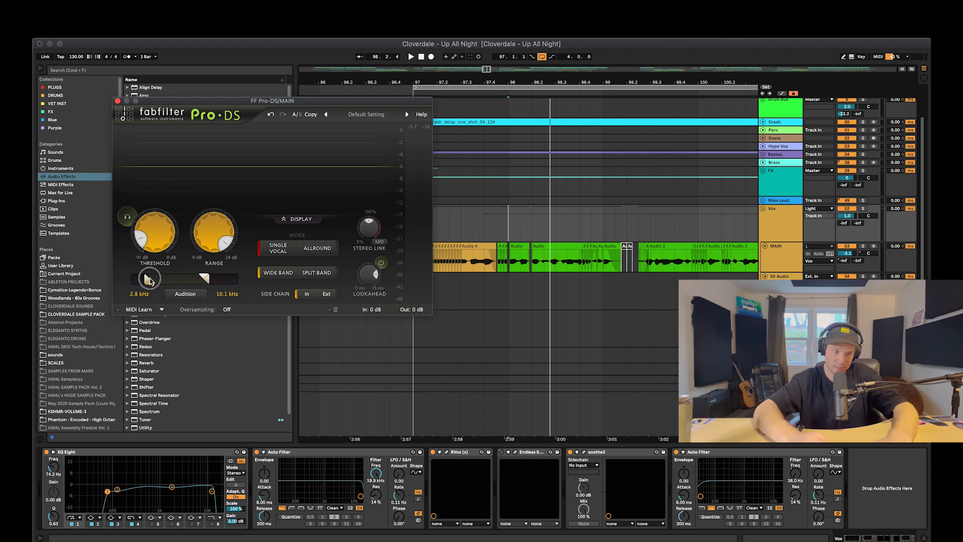
{"action": "mouse_move", "coordinate": [200, 279]}
{"action": "left_mouse_down"}
{"action": "mouse_move", "coordinate": [223, 285]}
{"action": "mouse_move", "coordinate": [208, 280]}
{"action": "left_mouse_up"}
{"action": "left_click", "coordinate": [185, 293]}
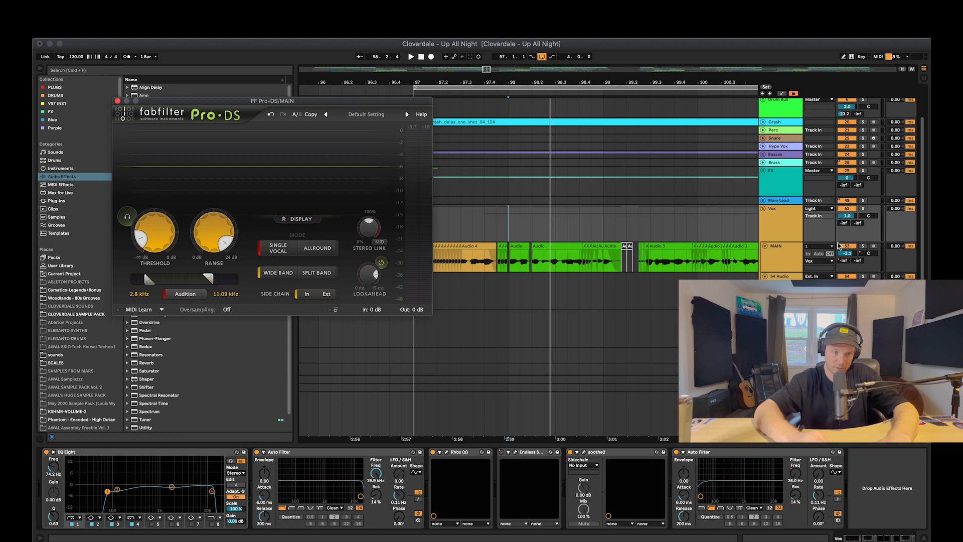
Step: Solo MAIN and, during playback, set the Pro-DS detection band to 2.551–10.1 kHz with Audition off
{"action": "left_click", "coordinate": [863, 247]}
{"action": "key", "text": "space"}
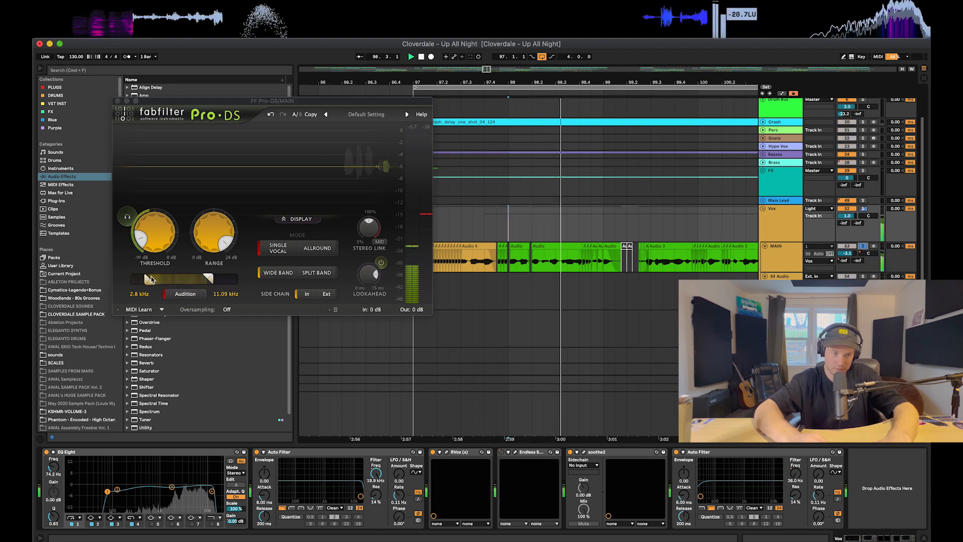
{"action": "left_click_drag", "start_coordinate": [149, 279], "coordinate": [145, 279]}
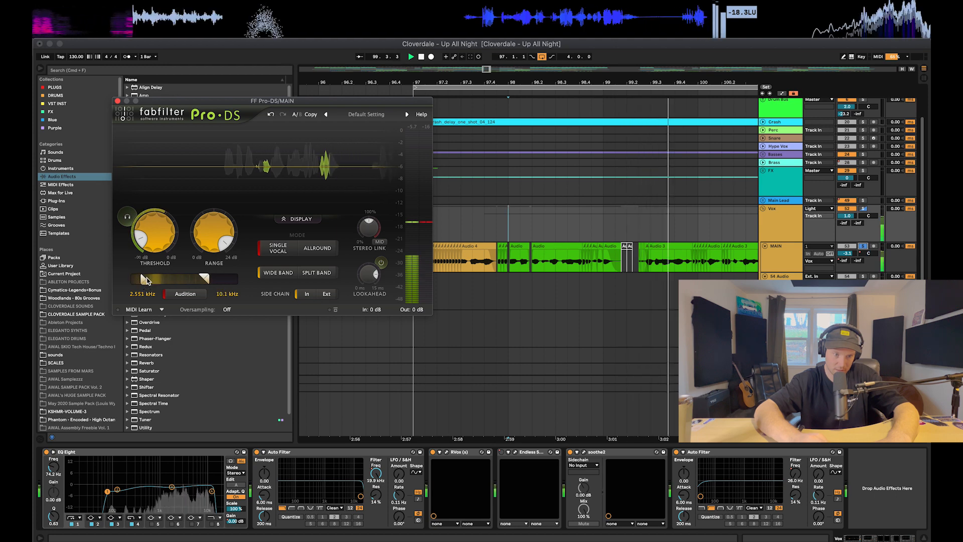
{"action": "left_click", "coordinate": [190, 299]}
{"action": "key", "text": "space"}
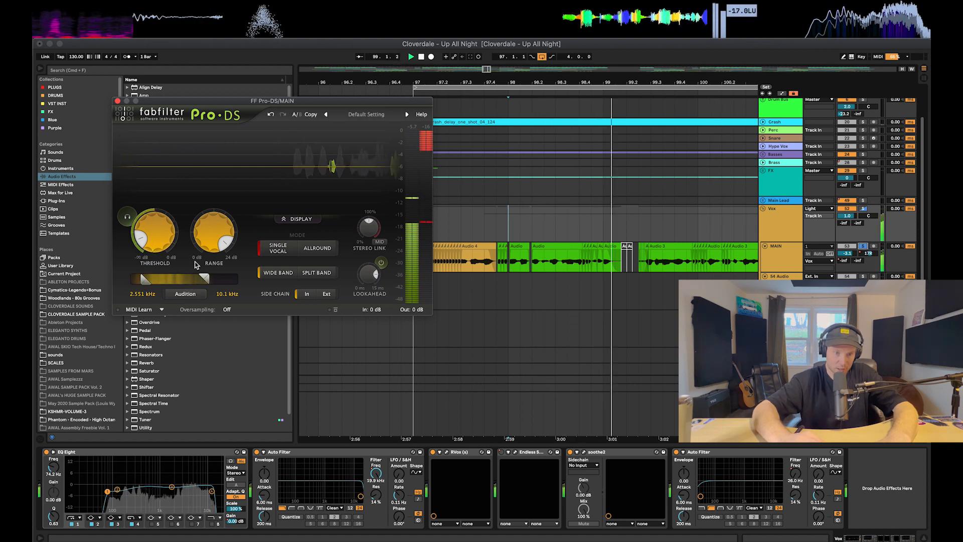
{"action": "key", "text": "space"}
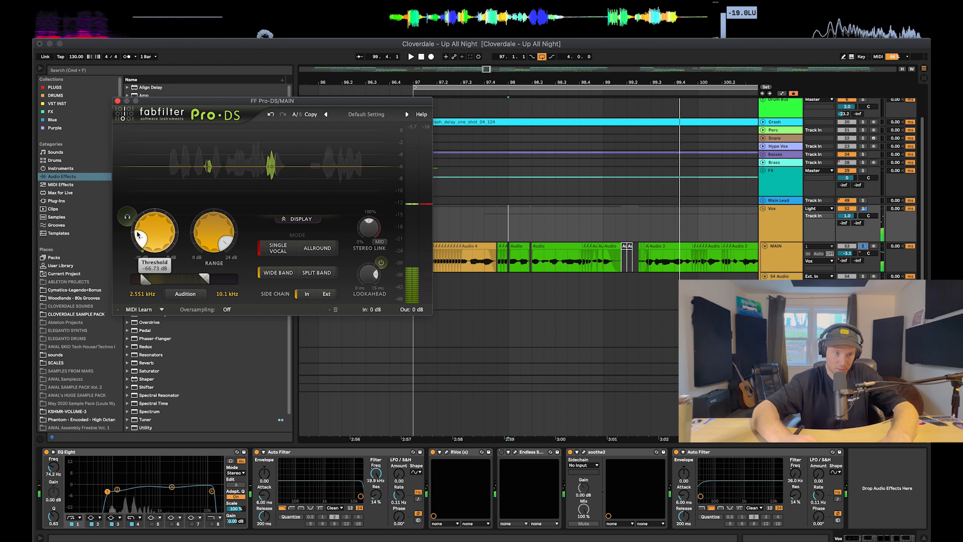
Step: Lower the Pro-DS Range to about 0 dB and play the vocal without de-essing
{"action": "mouse_move", "coordinate": [219, 235]}
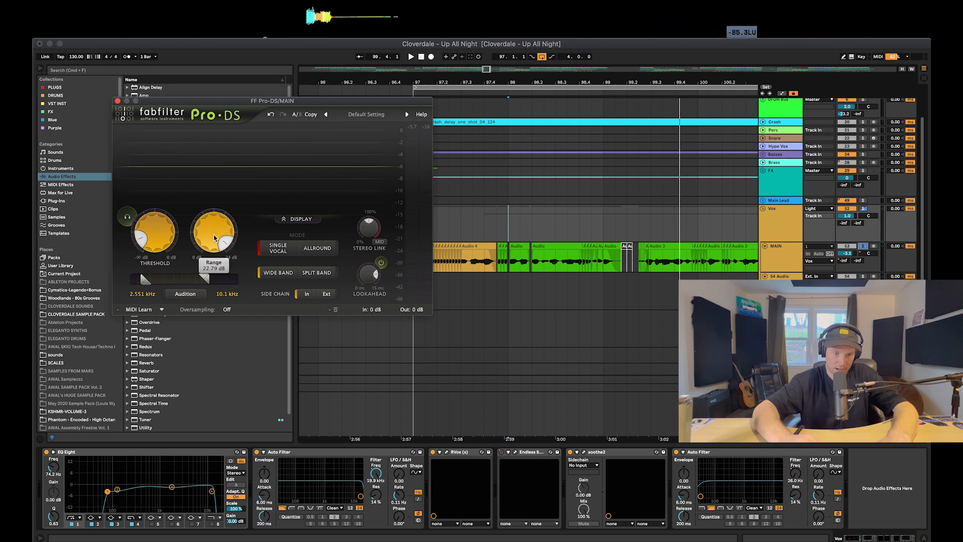
{"action": "left_click_drag", "start_coordinate": [214, 237], "coordinate": [212, 329]}
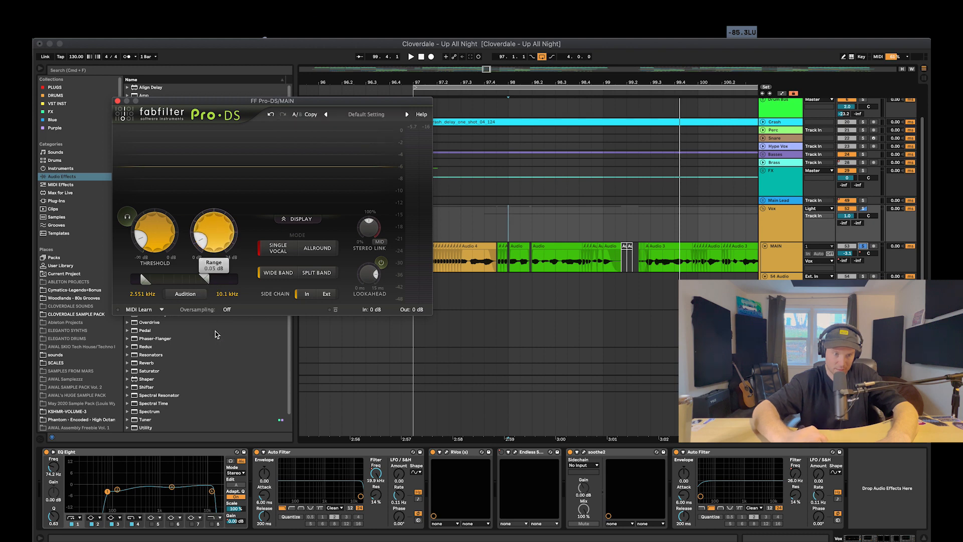
{"action": "key", "text": "space"}
Step: Set the Pro-DS Range to 20 dB and play the de-essed MAIN vocal
{"action": "left_click_drag", "start_coordinate": [211, 231], "coordinate": [214, 162]}
{"action": "key", "text": "space"}
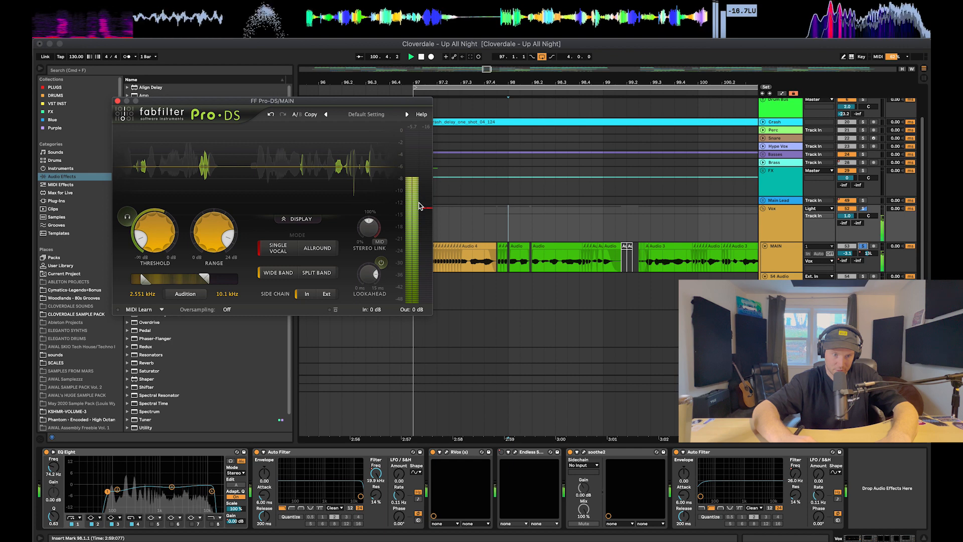
{"action": "key", "text": "space"}
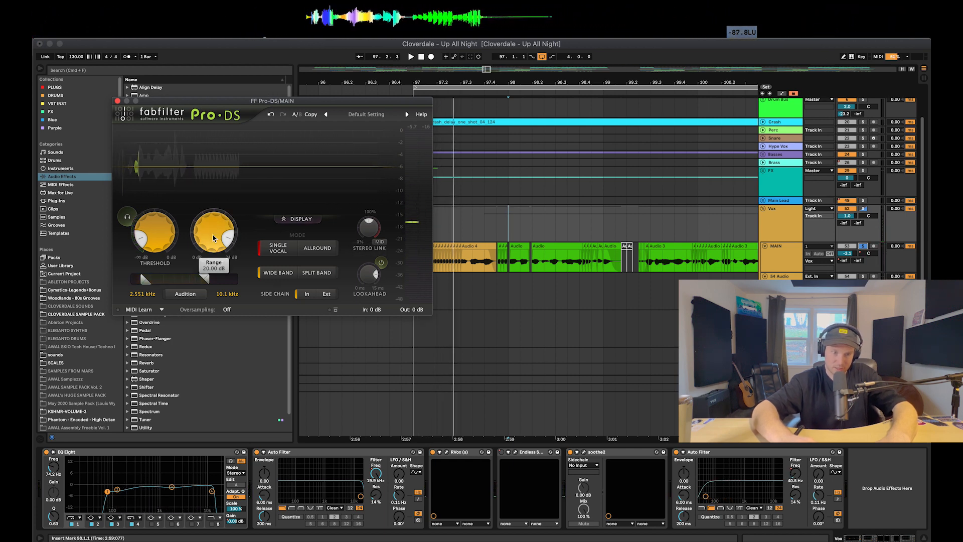
Step: Close Pro-DS and open the RVox compressor on the MAIN track, moving its window closer to the middle
{"action": "mouse_move", "coordinate": [214, 237]}
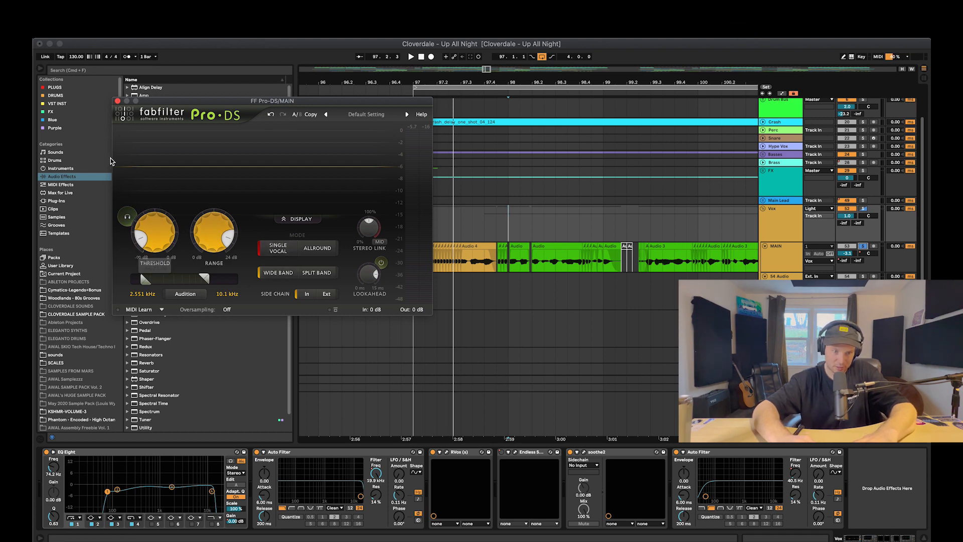
{"action": "left_click", "coordinate": [117, 102]}
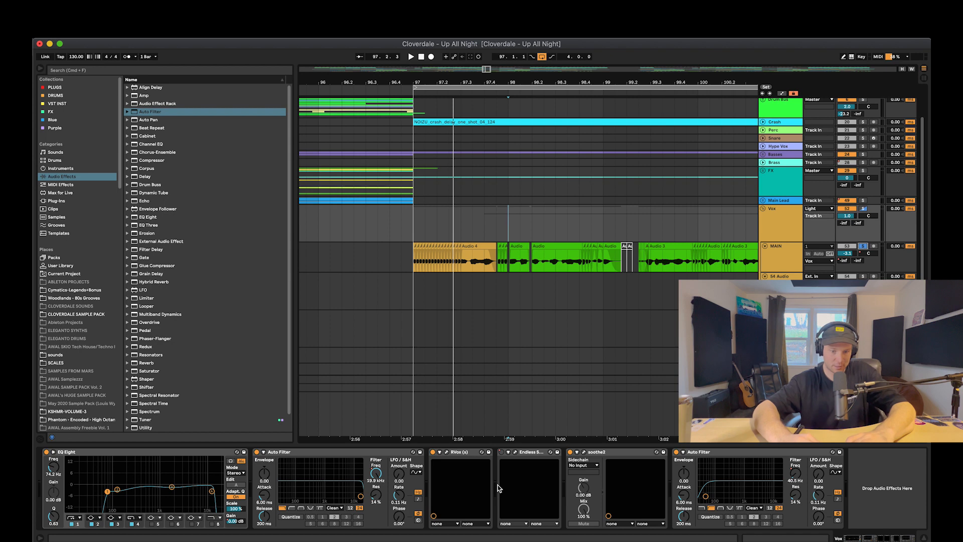
{"action": "left_click", "coordinate": [762, 261]}
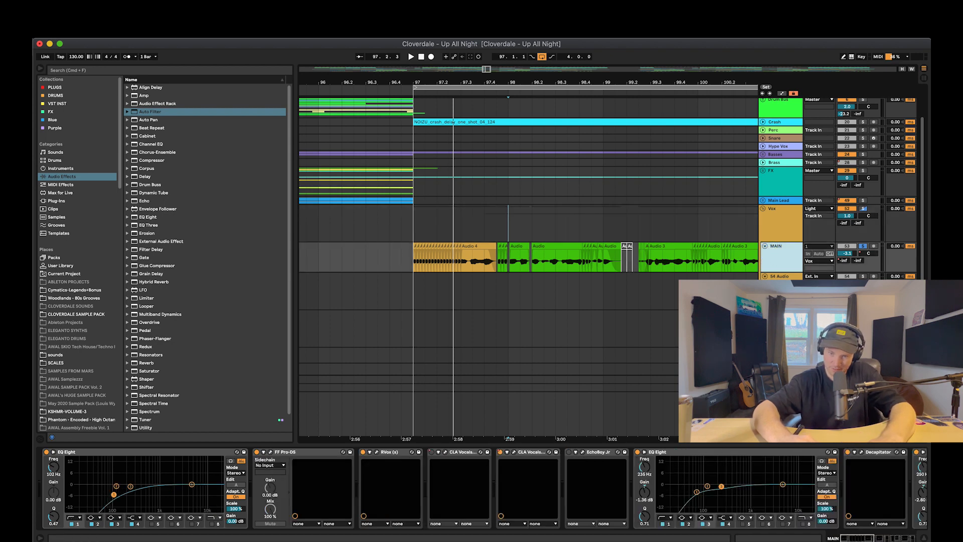
{"action": "left_click", "coordinate": [377, 452]}
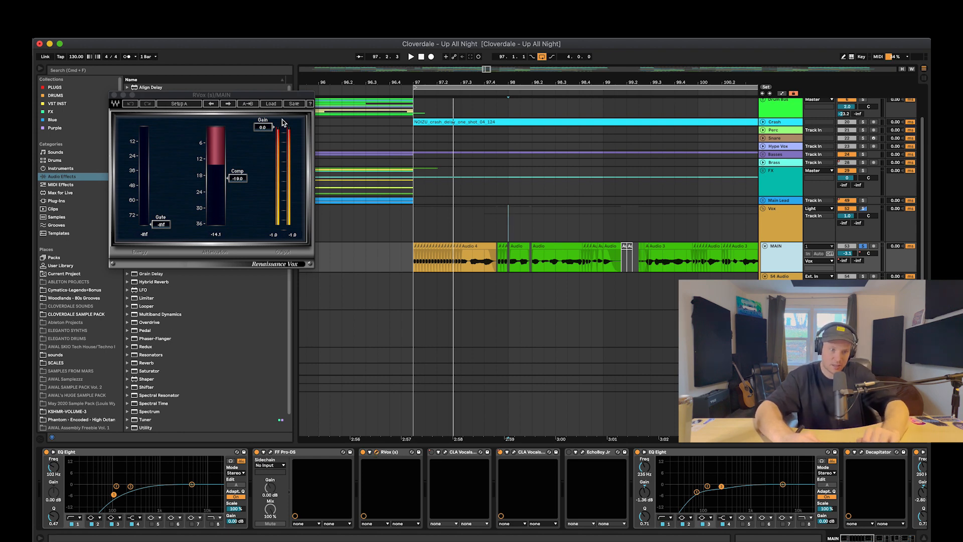
{"action": "left_click_drag", "start_coordinate": [276, 98], "coordinate": [347, 181]}
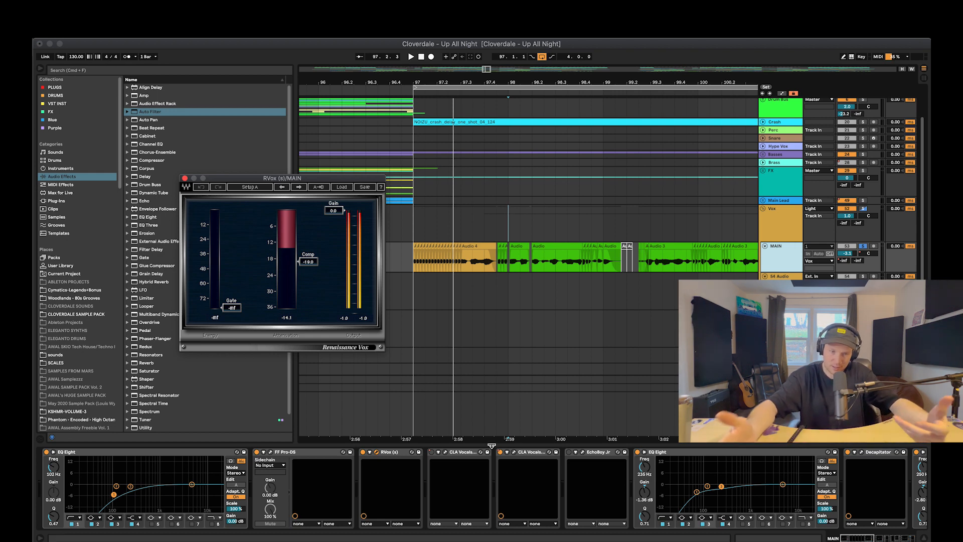
Step: Open the active CLA Vocals on MAIN beside RVox to examine its settings, and close both plug-in windows
{"action": "left_click", "coordinate": [514, 450]}
{"action": "left_click_drag", "start_coordinate": [354, 86], "coordinate": [620, 181]}
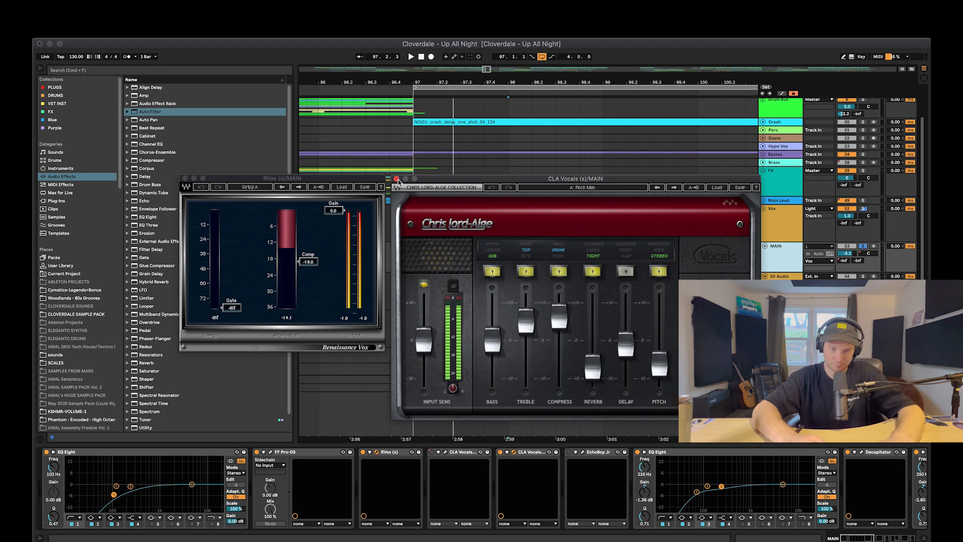
{"action": "left_click", "coordinate": [397, 180]}
{"action": "left_click", "coordinate": [185, 178]}
{"action": "scroll", "coordinate": [528, 462], "scroll_direction": "right", "scroll_amount": 8}
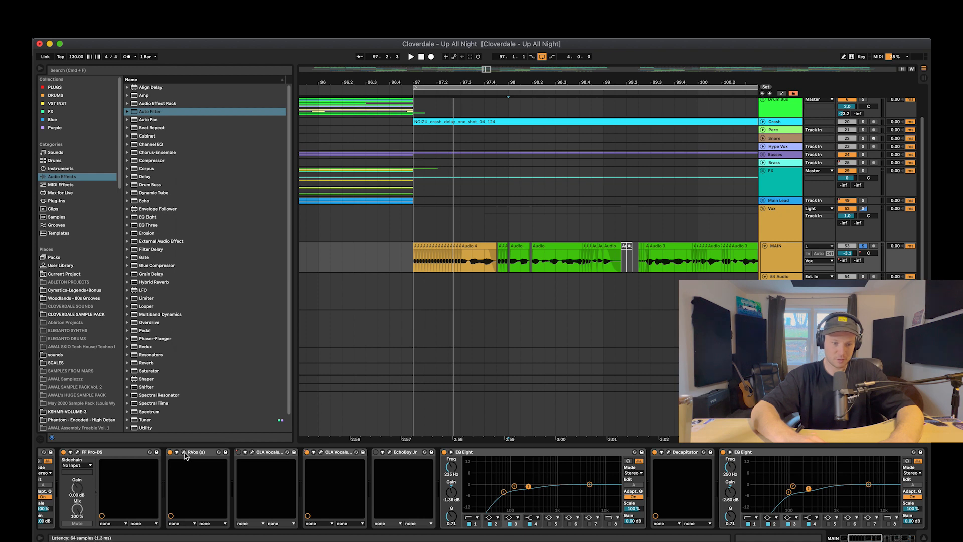
Step: Reopen RVox and the active CLA Vocals on MAIN, lower the CLA Vocals Treble fader slightly, and close CLA Vocals
{"action": "left_click", "coordinate": [185, 452]}
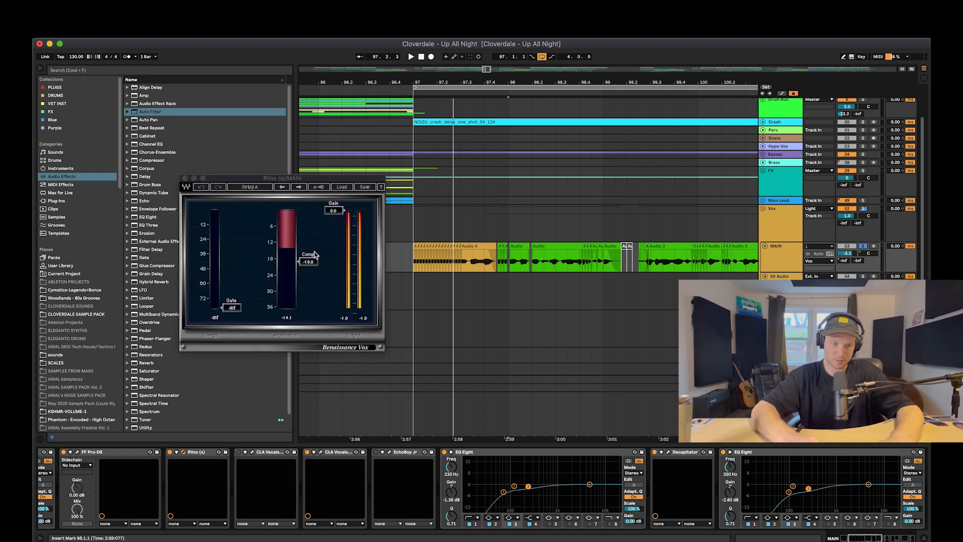
{"action": "left_click", "coordinate": [320, 453]}
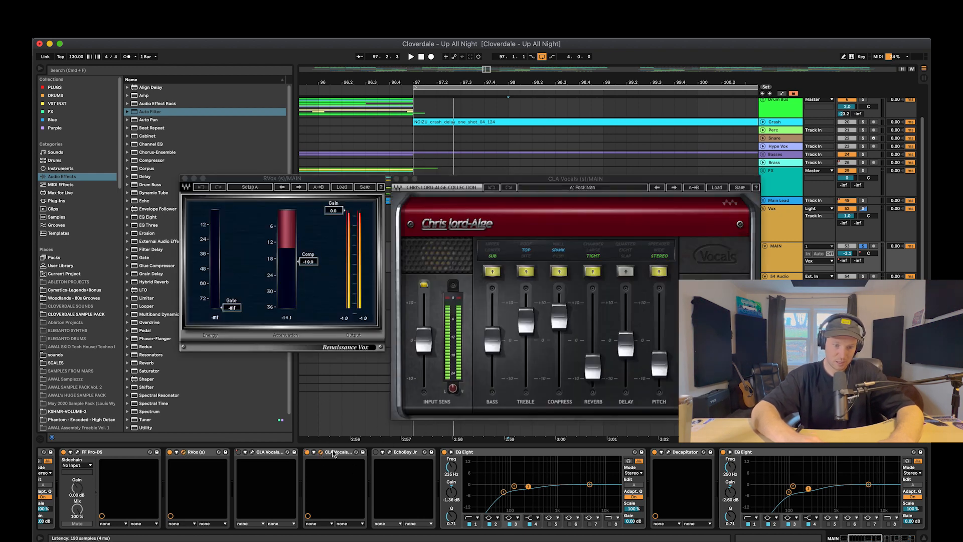
{"action": "mouse_move", "coordinate": [526, 320]}
{"action": "left_mouse_down"}
{"action": "mouse_move", "coordinate": [526, 303]}
{"action": "mouse_move", "coordinate": [526, 317]}
{"action": "mouse_move", "coordinate": [499, 310]}
{"action": "mouse_move", "coordinate": [499, 347]}
{"action": "mouse_move", "coordinate": [499, 333]}
{"action": "mouse_move", "coordinate": [526, 318]}
{"action": "mouse_move", "coordinate": [525, 335]}
{"action": "left_mouse_up"}
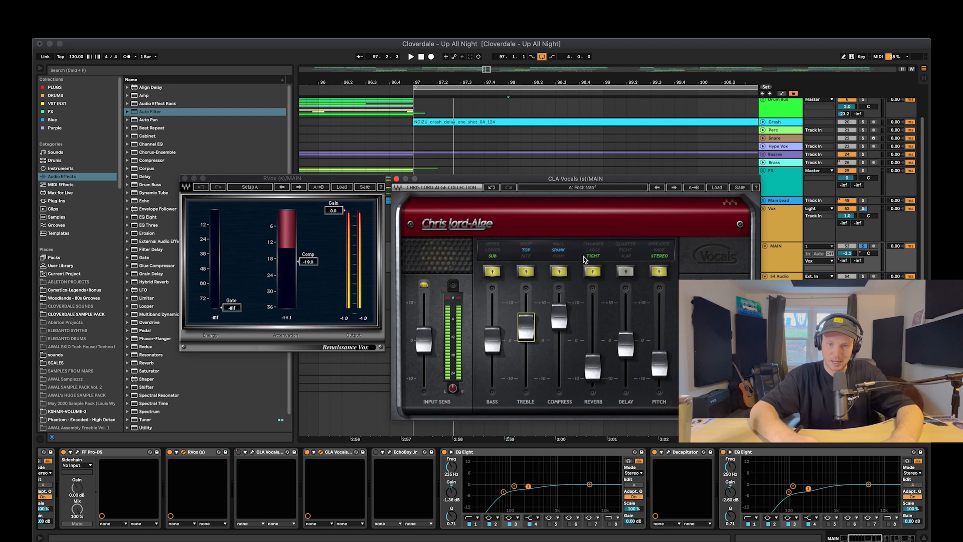
{"action": "mouse_move", "coordinate": [593, 367]}
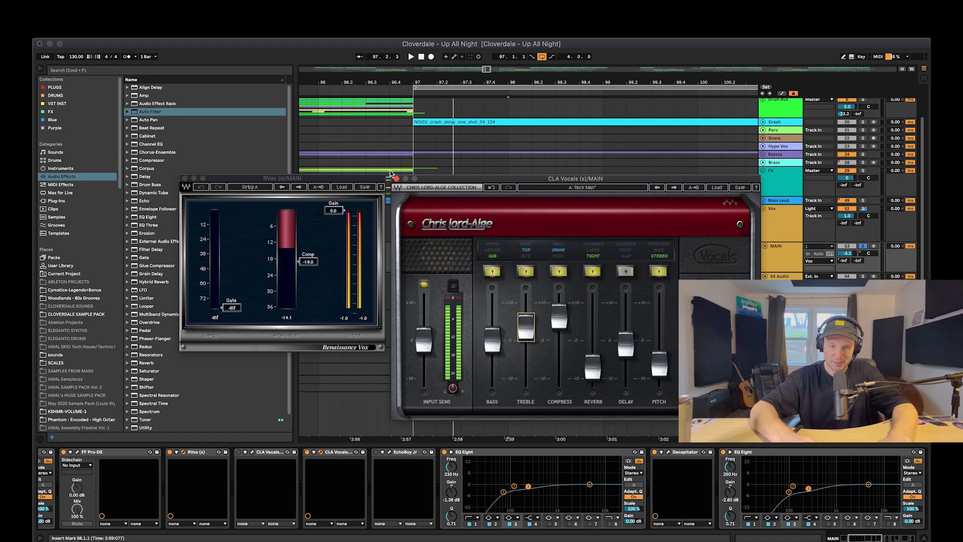
{"action": "left_click", "coordinate": [396, 179]}
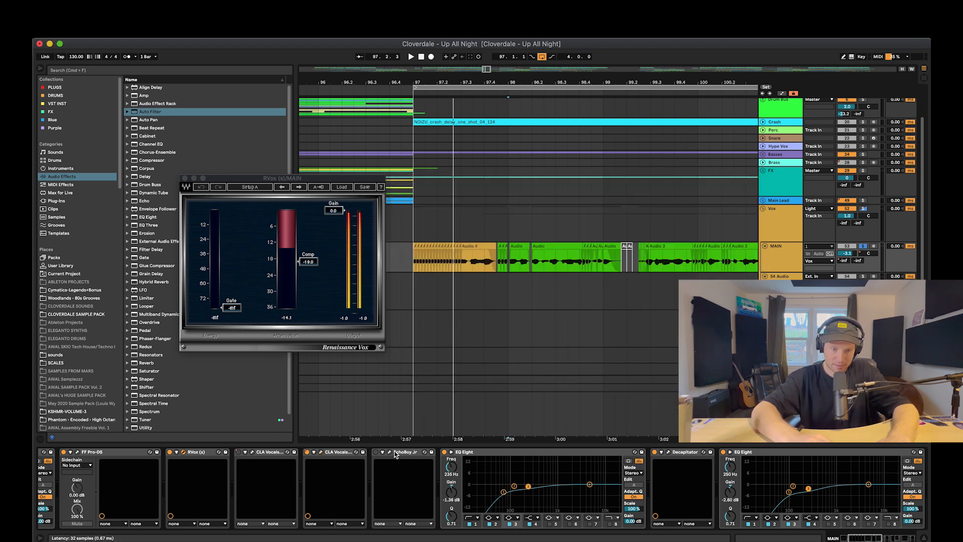
Step: Open Decapitator further along MAIN's effects chain to examine its settings, and close it again
{"action": "scroll", "coordinate": [395, 452], "scroll_direction": "right", "scroll_amount": 8}
{"action": "scroll", "coordinate": [394, 451], "scroll_direction": "right", "scroll_amount": 5}
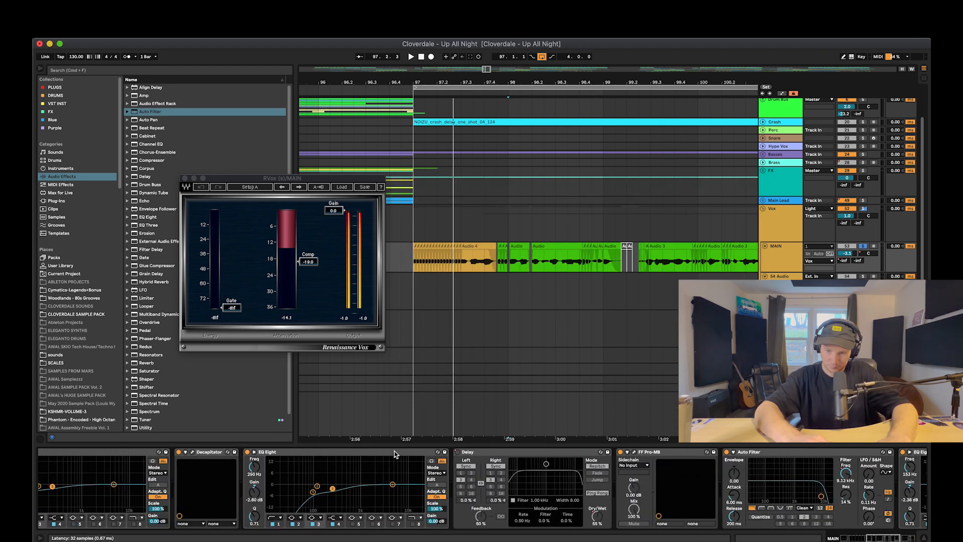
{"action": "scroll", "coordinate": [394, 450], "scroll_direction": "right", "scroll_amount": 4}
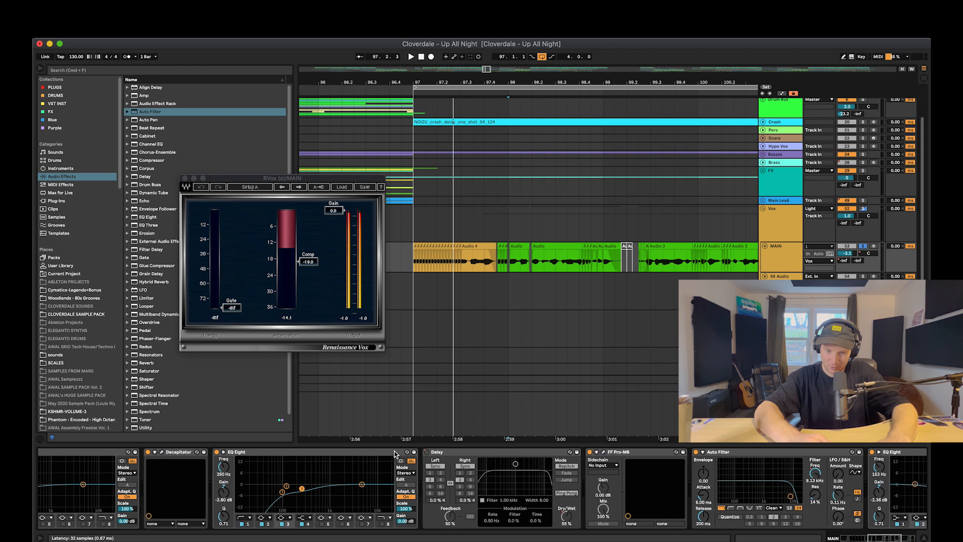
{"action": "left_click", "coordinate": [161, 453]}
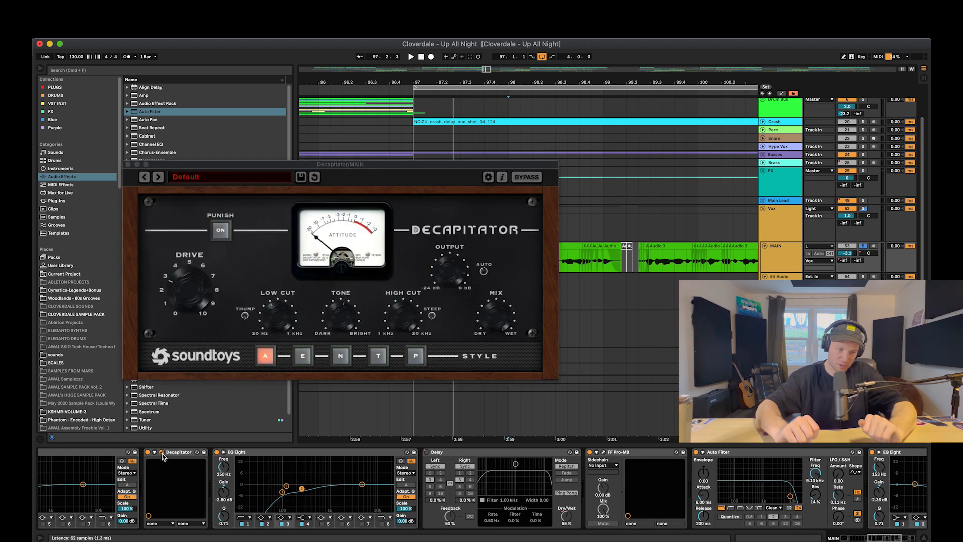
{"action": "left_click", "coordinate": [128, 164]}
Step: Close the RVox window and select the MAIN track to show its effects chain with the vocal clips at bar 97
{"action": "scroll", "coordinate": [470, 219], "scroll_direction": "left", "scroll_amount": 2}
{"action": "scroll", "coordinate": [470, 219], "scroll_direction": "down", "scroll_amount": 1}
{"action": "left_click", "coordinate": [447, 211]}
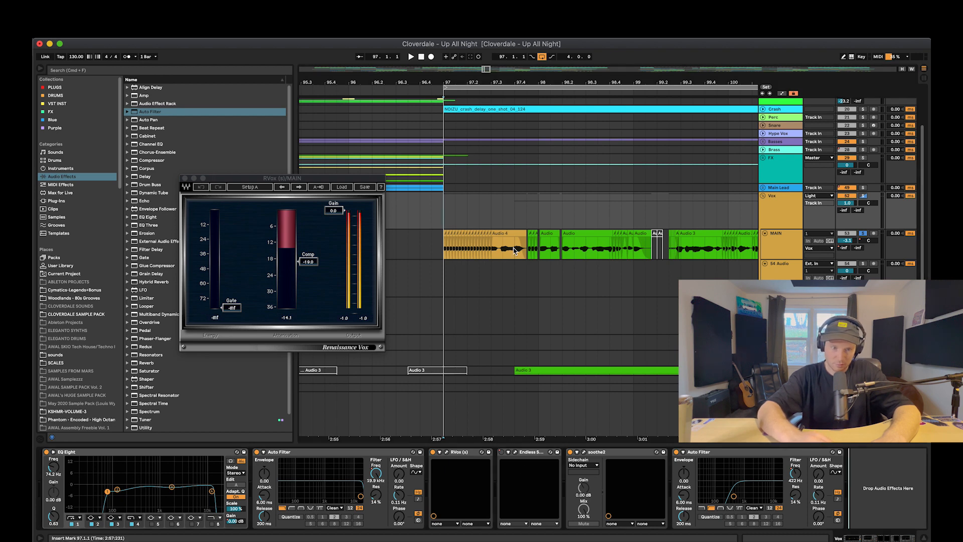
{"action": "left_click", "coordinate": [540, 294]}
{"action": "scroll", "coordinate": [505, 294], "scroll_direction": "left", "scroll_amount": 5}
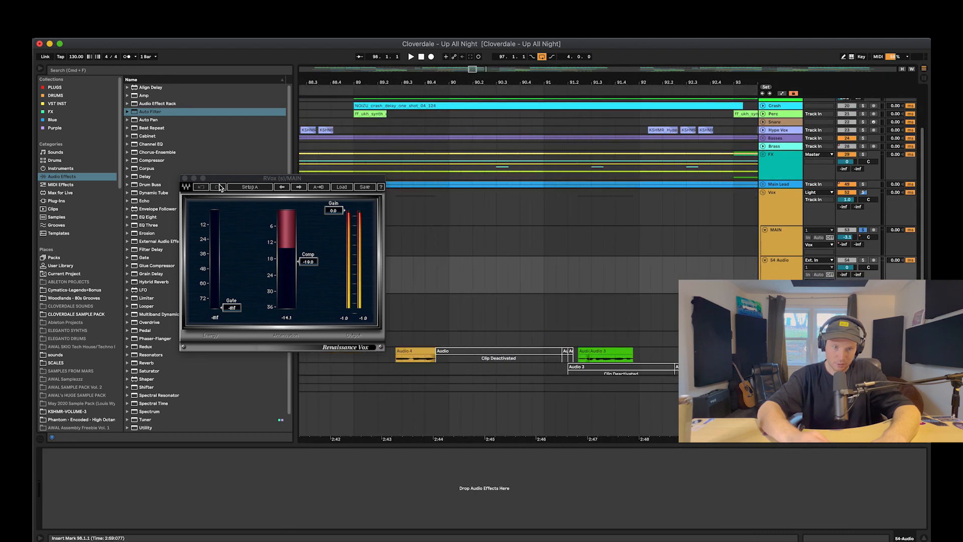
{"action": "left_click", "coordinate": [184, 178]}
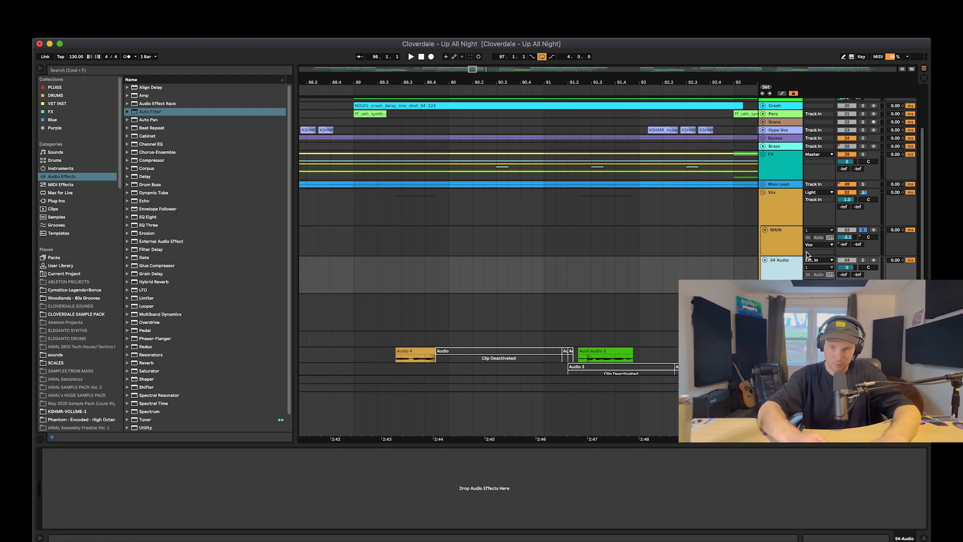
{"action": "scroll", "coordinate": [640, 230], "scroll_direction": "right", "scroll_amount": 4}
{"action": "left_click", "coordinate": [789, 253]}
{"action": "scroll", "coordinate": [585, 305], "scroll_direction": "right", "scroll_amount": 3}
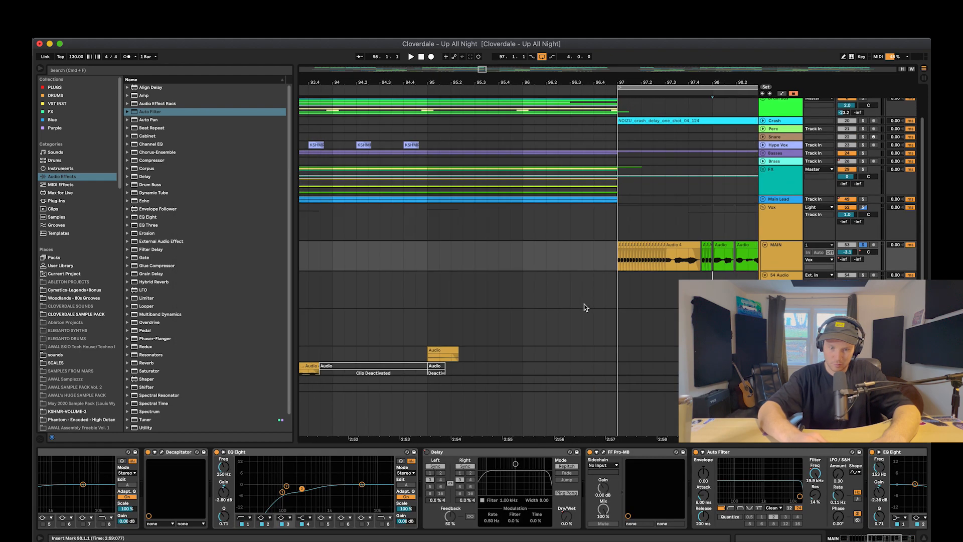
Step: Play the MAIN vocal briefly and return the playback start to 97.1.1
{"action": "key", "text": "space"}
{"action": "left_click", "coordinate": [553, 262]}
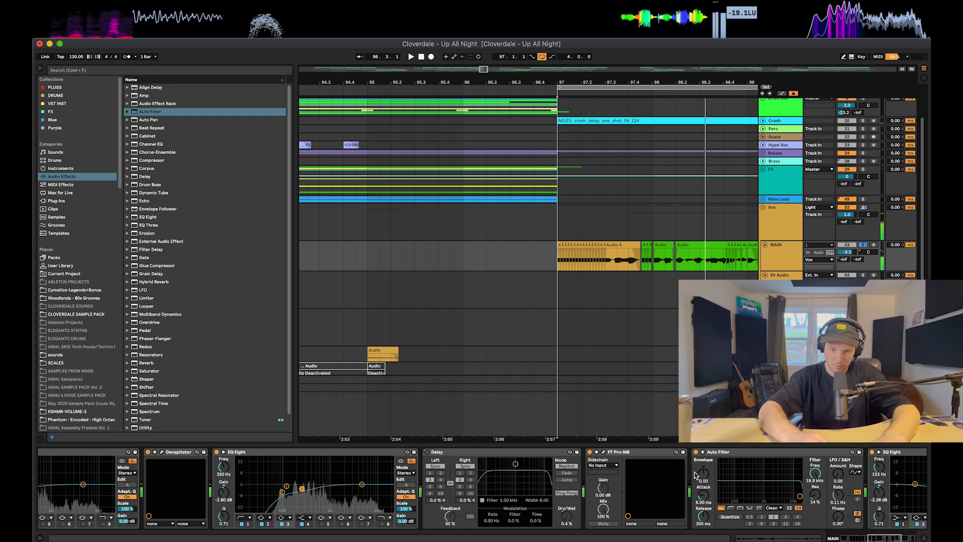
{"action": "scroll", "coordinate": [695, 475], "scroll_direction": "left", "scroll_amount": 10}
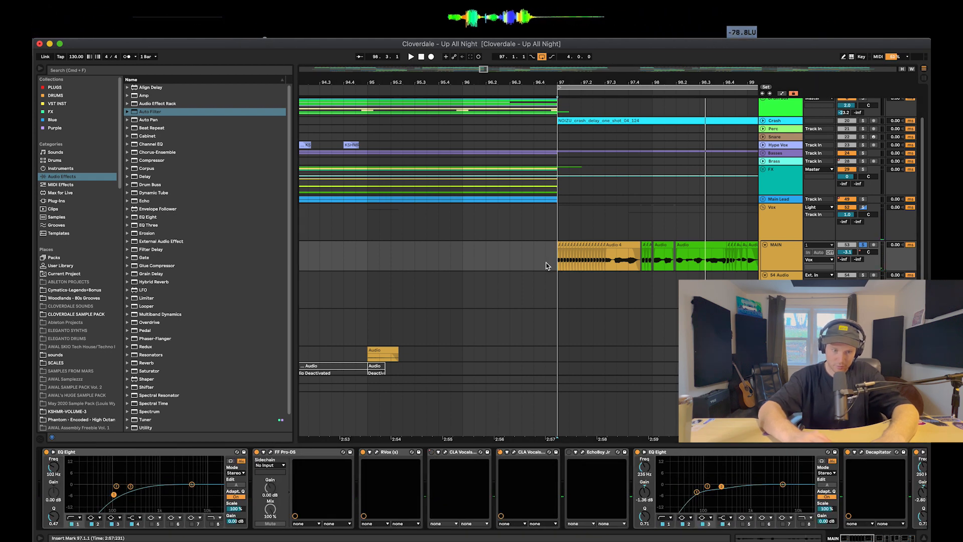
{"action": "scroll", "coordinate": [332, 218], "scroll_direction": "right", "scroll_amount": 3}
{"action": "key", "text": "space"}
{"action": "left_click", "coordinate": [342, 216]}
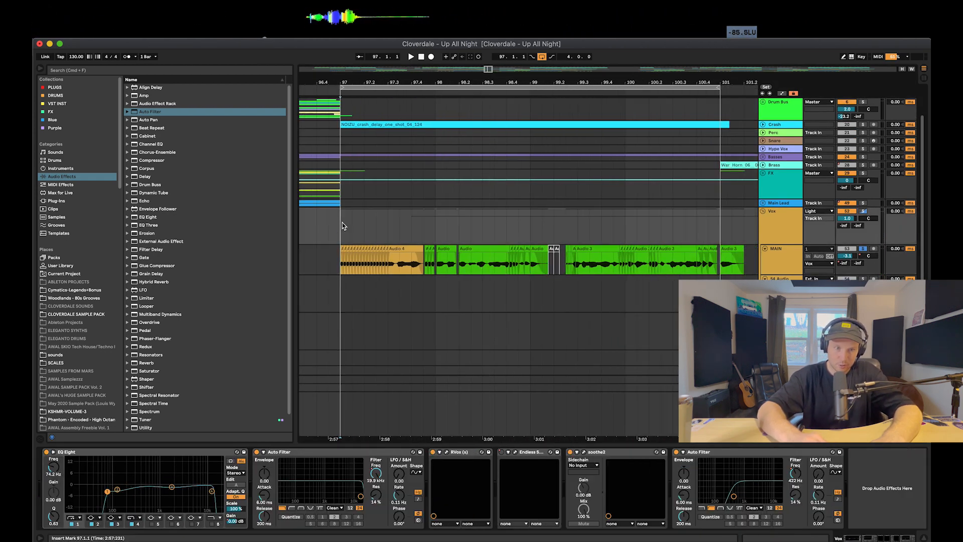
Step: Bypass RVox on MAIN, play from 97.1.1 with its window open, and switch it back on to compare
{"action": "left_click", "coordinate": [790, 258]}
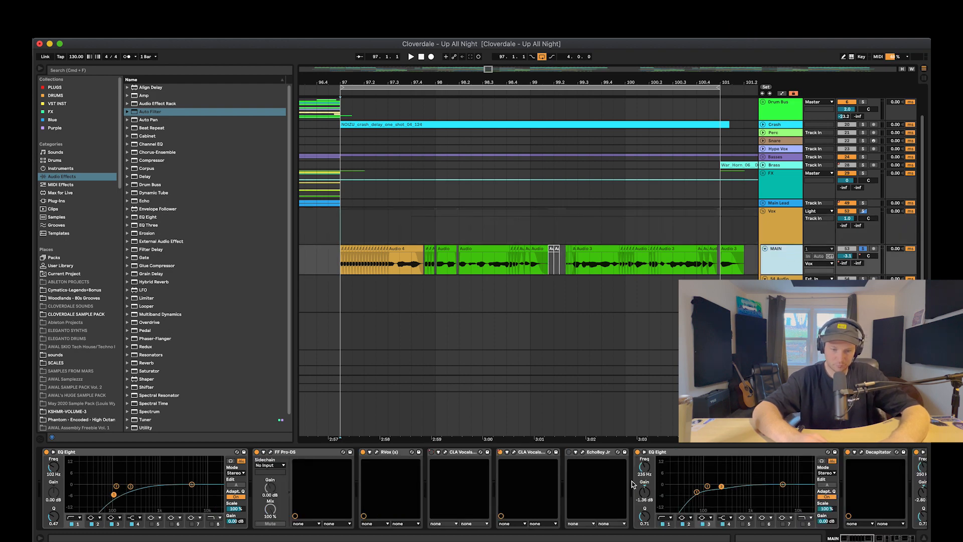
{"action": "left_click", "coordinate": [363, 452]}
{"action": "key", "text": "space"}
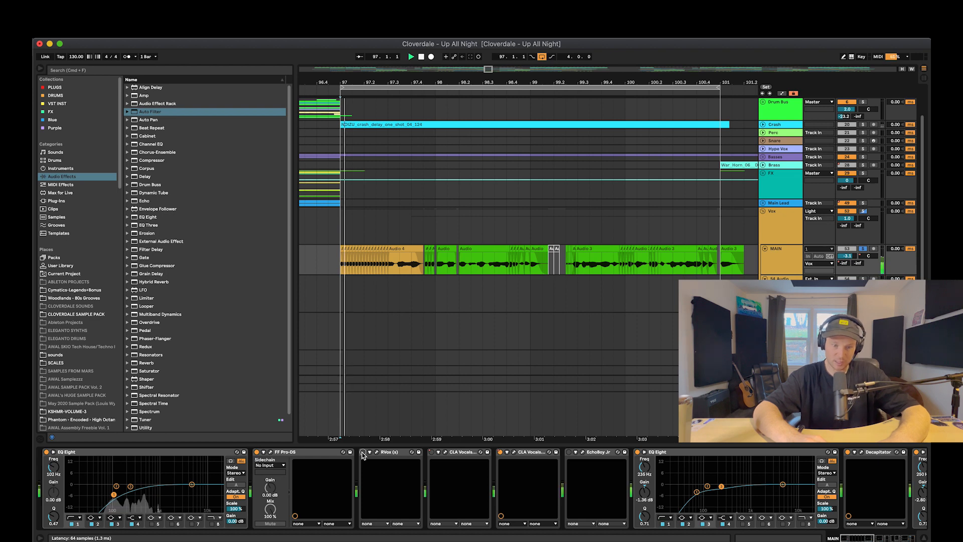
{"action": "left_click", "coordinate": [377, 452]}
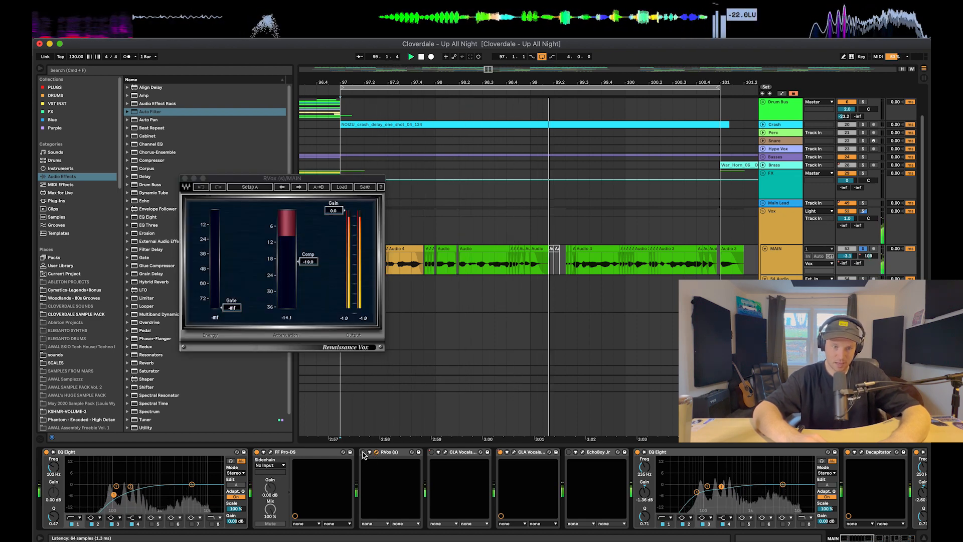
{"action": "left_click", "coordinate": [364, 452]}
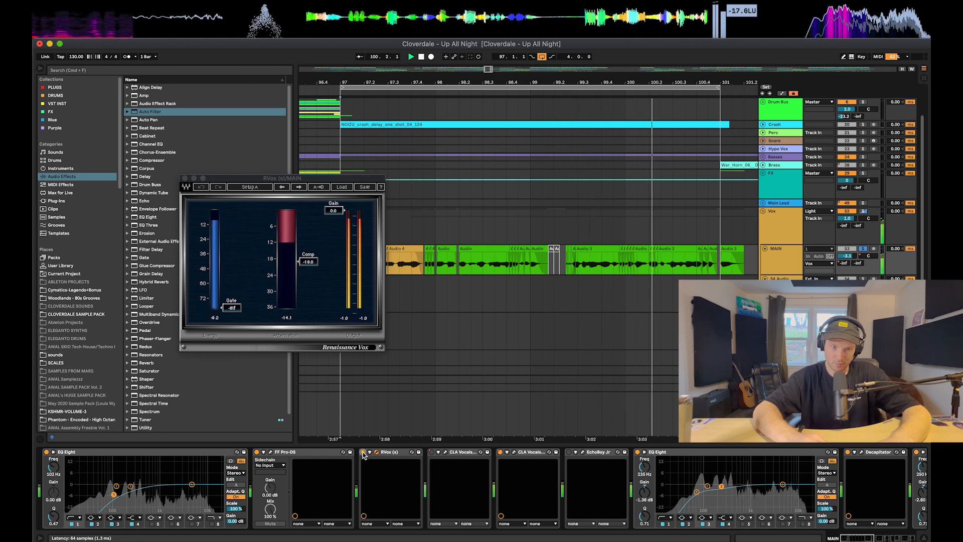
Step: Bypass the active CLA Vocals on MAIN, play from 97.1.1, and switch it back on to compare
{"action": "scroll", "coordinate": [441, 471], "scroll_direction": "right", "scroll_amount": 3}
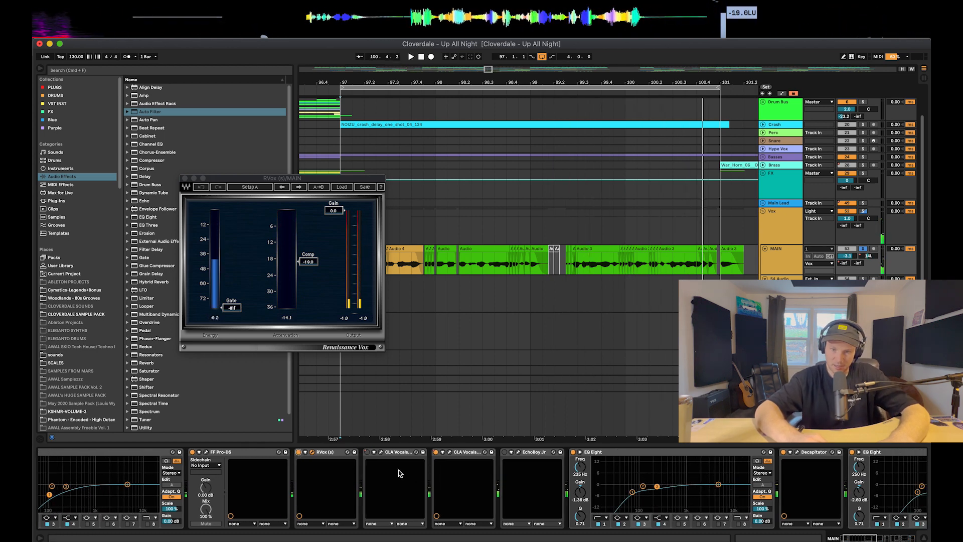
{"action": "scroll", "coordinate": [441, 471], "scroll_direction": "right", "scroll_amount": 3}
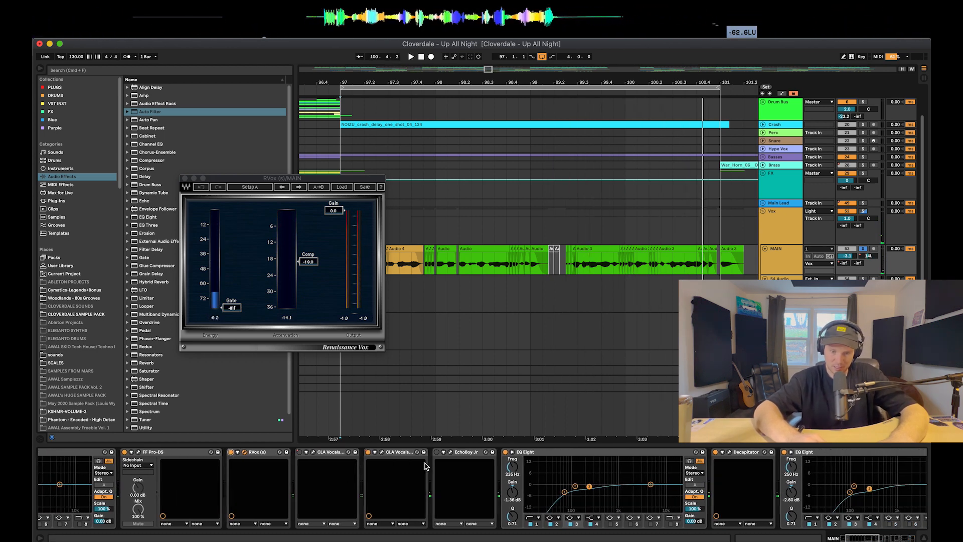
{"action": "left_click", "coordinate": [368, 452]}
{"action": "key", "text": "space"}
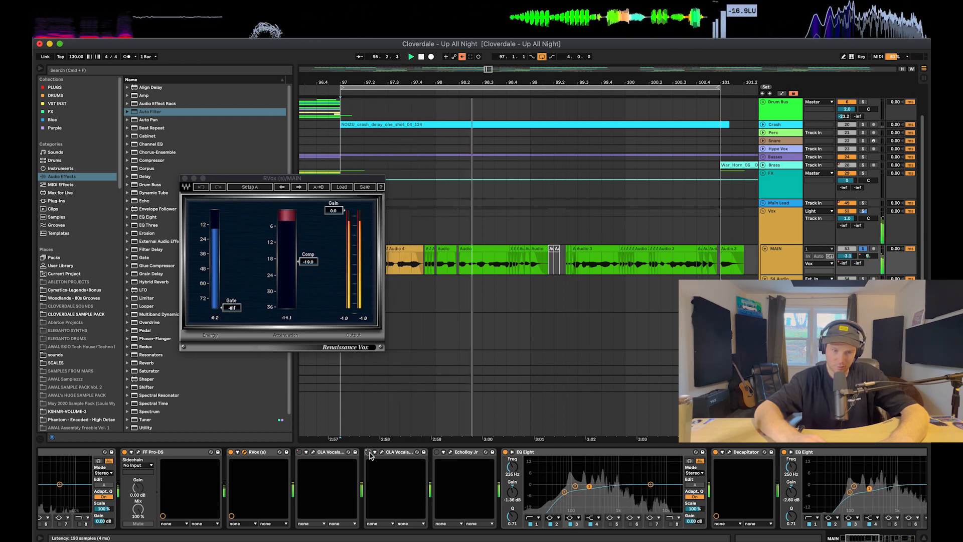
{"action": "left_click", "coordinate": [368, 453]}
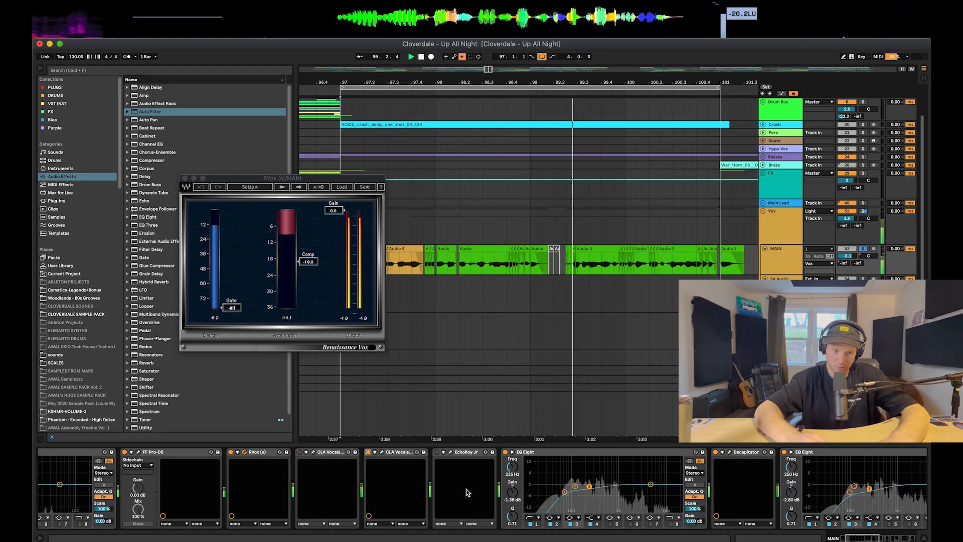
Step: Play MAIN and examine the two EQ Eight curves before and after Decapitator
{"action": "scroll", "coordinate": [467, 493], "scroll_direction": "right", "scroll_amount": 6}
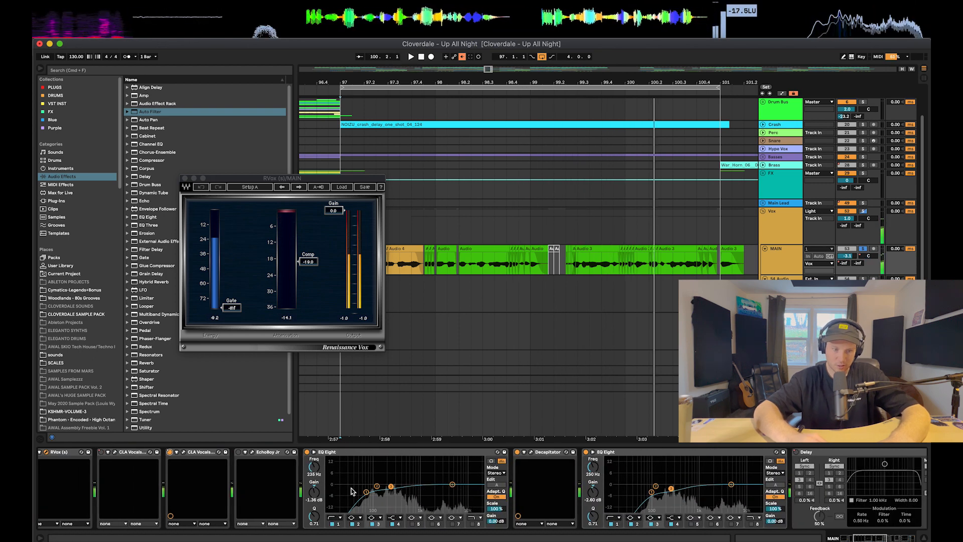
{"action": "scroll", "coordinate": [352, 492], "scroll_direction": "right", "scroll_amount": 3}
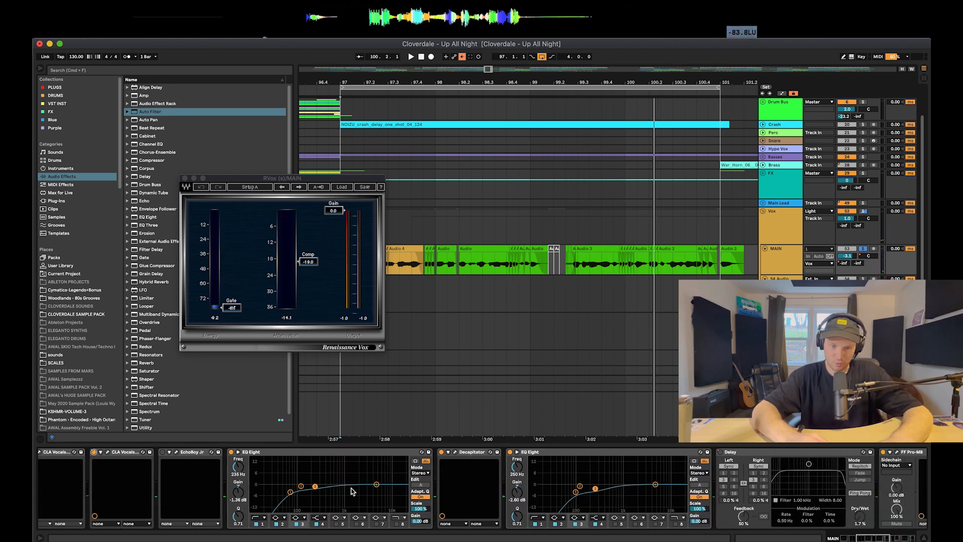
{"action": "scroll", "coordinate": [353, 492], "scroll_direction": "right", "scroll_amount": 3}
{"action": "key", "text": "space"}
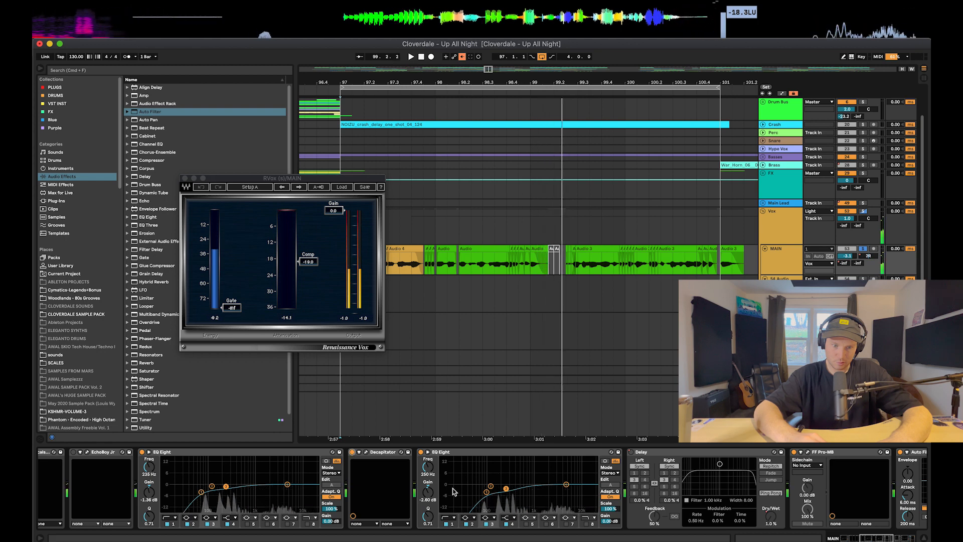
Step: Review the Decapitator settings on MAIN and close both its window and the RVox window
{"action": "scroll", "coordinate": [353, 481], "scroll_direction": "right", "scroll_amount": 2}
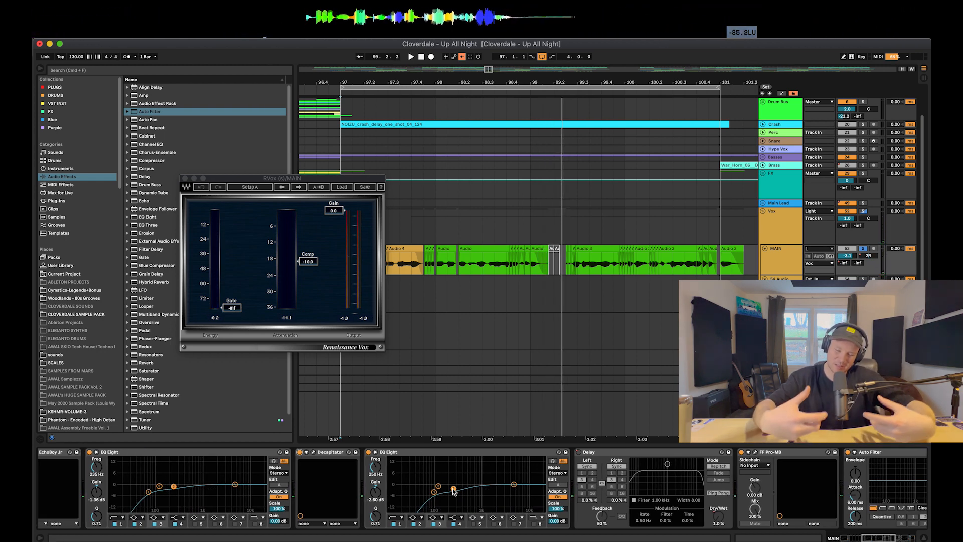
{"action": "left_click", "coordinate": [315, 452]}
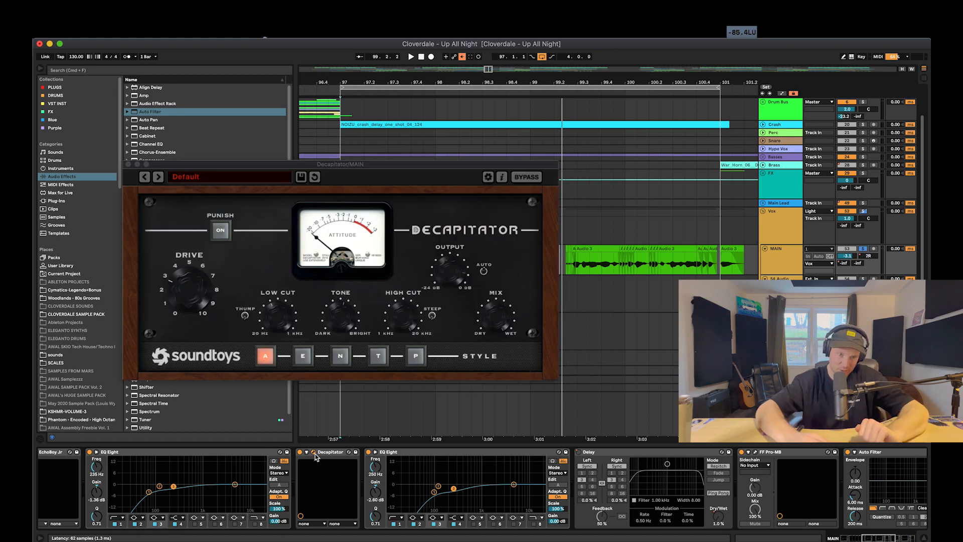
{"action": "left_click", "coordinate": [339, 319]}
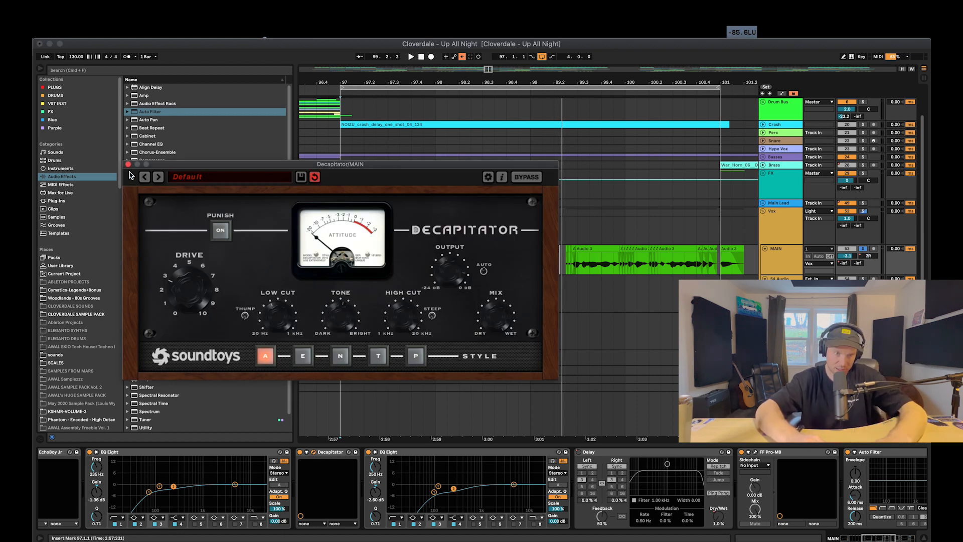
{"action": "left_click", "coordinate": [128, 164]}
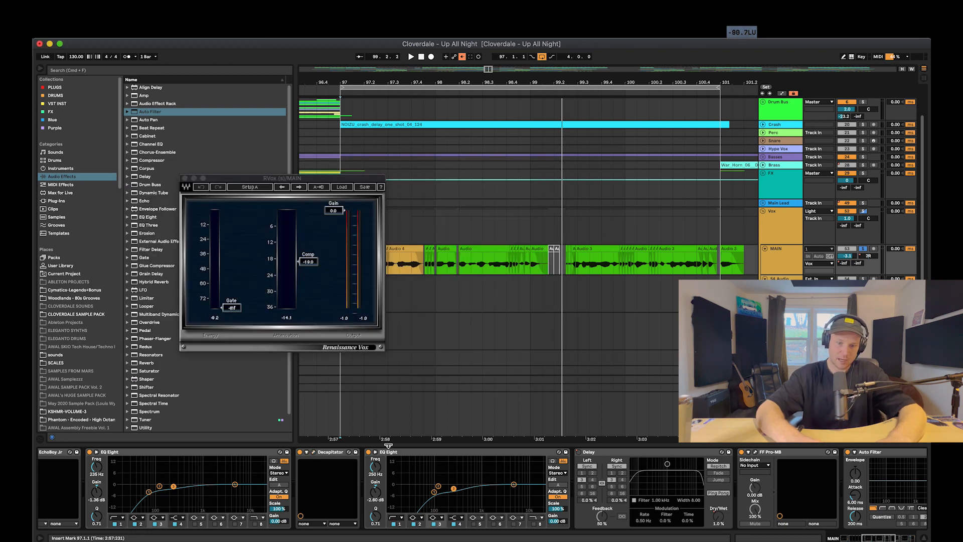
{"action": "left_click", "coordinate": [185, 179]}
{"action": "scroll", "coordinate": [421, 481], "scroll_direction": "right", "scroll_amount": 5}
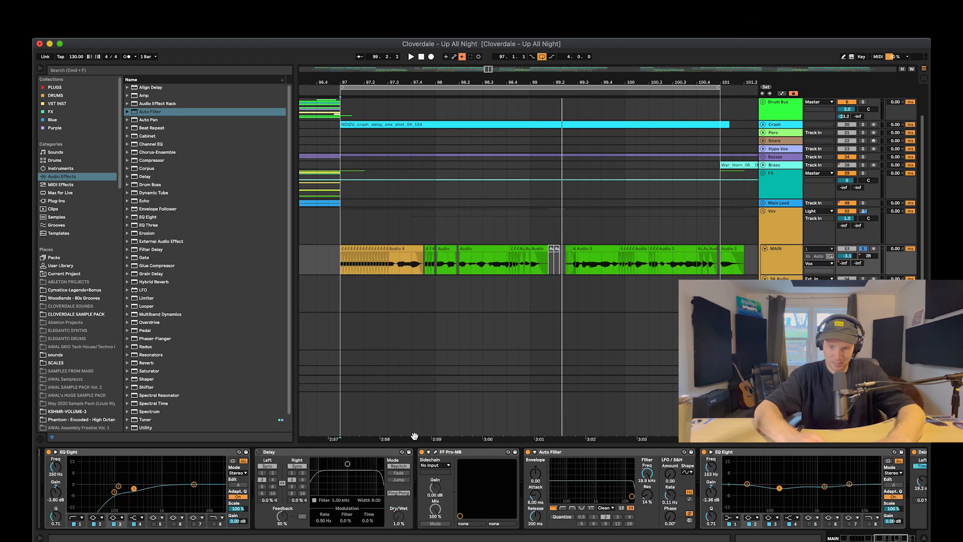
Step: Open FF Pro-MB on MAIN and play from 97.1.1 to watch its two compression bands work
{"action": "left_click", "coordinate": [436, 453]}
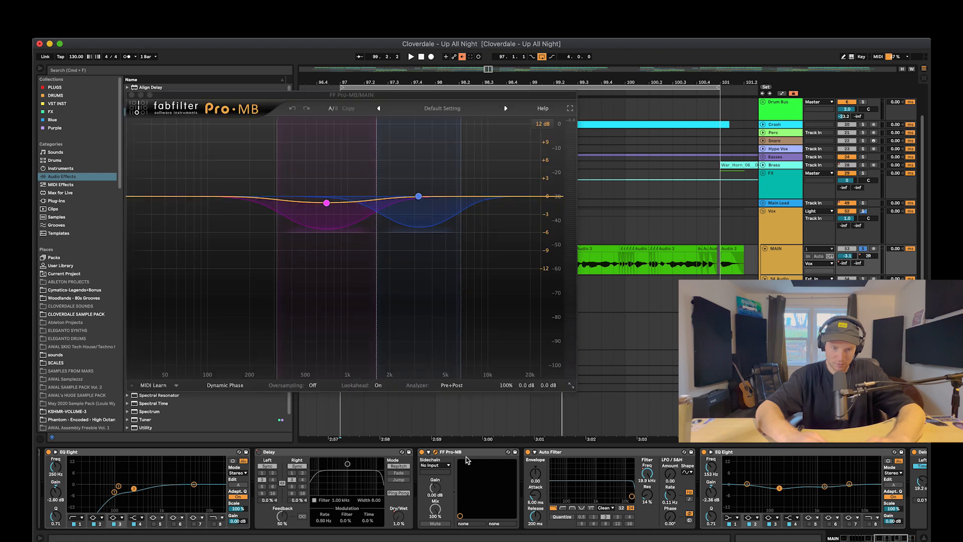
{"action": "key", "text": "space"}
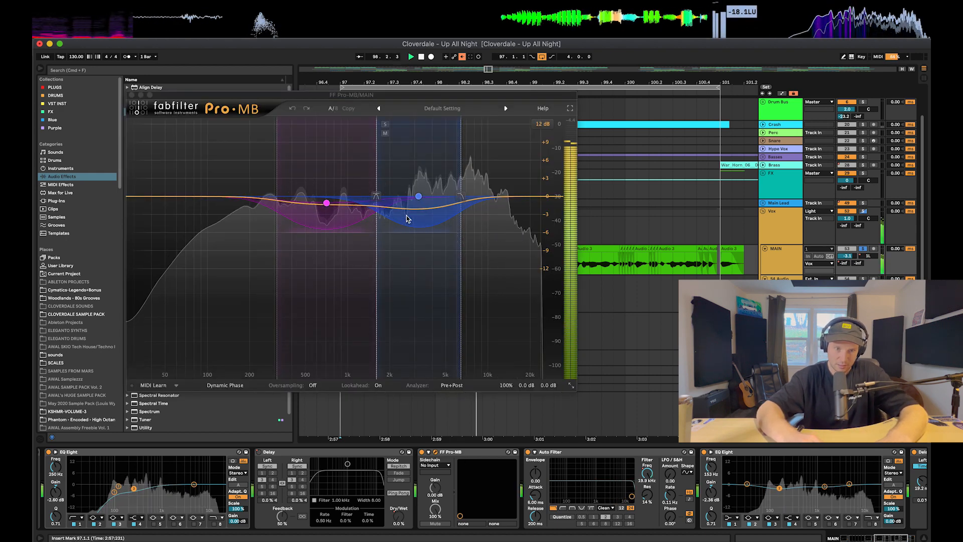
{"action": "key", "text": "space"}
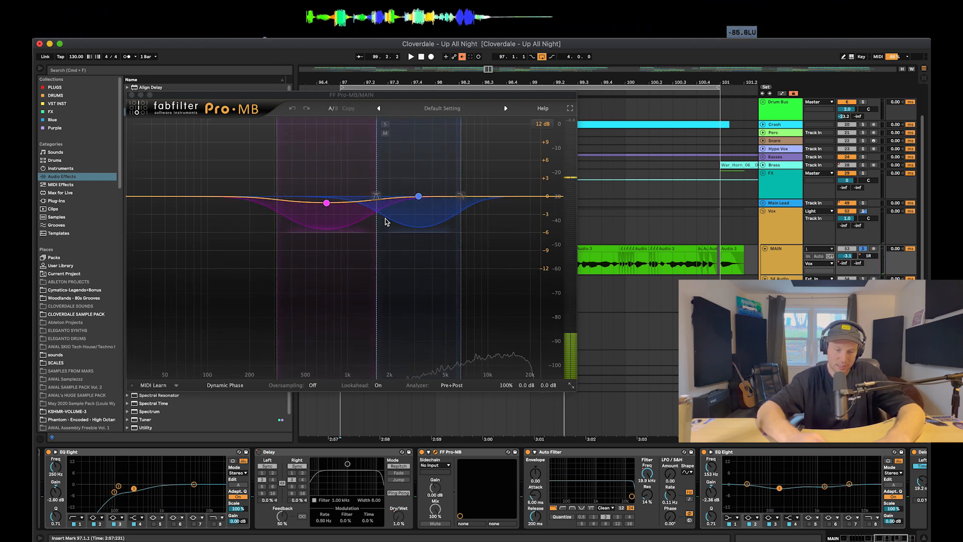
Step: Try adding a third Pro-MB band at about 116 Hz and remove it
{"action": "left_click", "coordinate": [173, 196]}
{"action": "left_click_drag", "start_coordinate": [189, 205], "coordinate": [217, 196]}
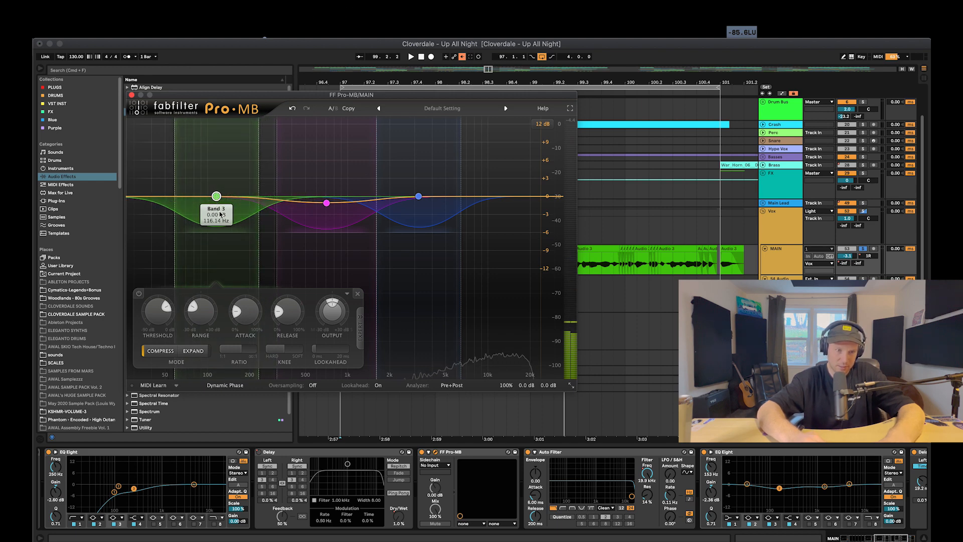
{"action": "left_click", "coordinate": [357, 294]}
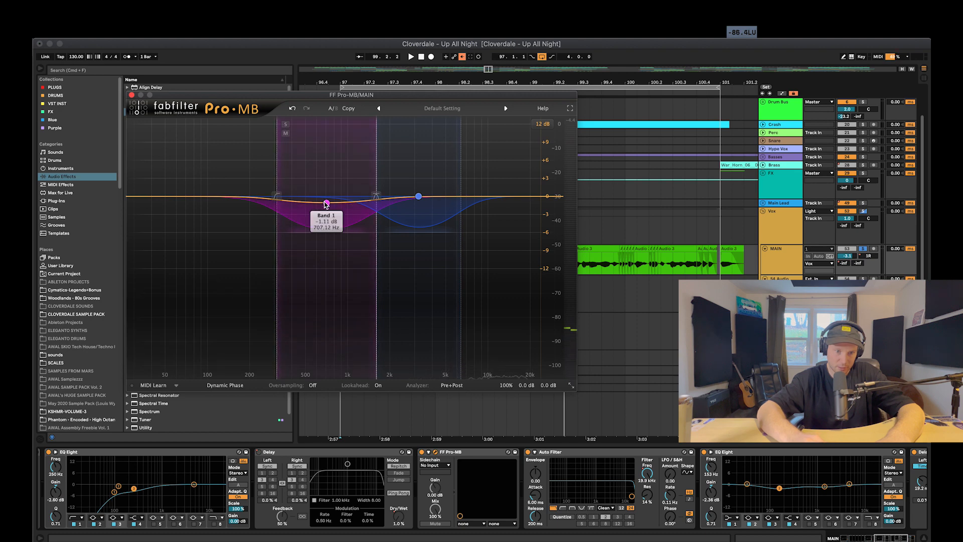
Step: Slightly reduce the range of Pro-MB's Band 1 around 707 Hz and close the plug-in window
{"action": "left_click", "coordinate": [349, 231]}
{"action": "mouse_move", "coordinate": [349, 230]}
{"action": "left_mouse_down"}
{"action": "mouse_move", "coordinate": [348, 201]}
{"action": "mouse_move", "coordinate": [347, 227]}
{"action": "left_mouse_up"}
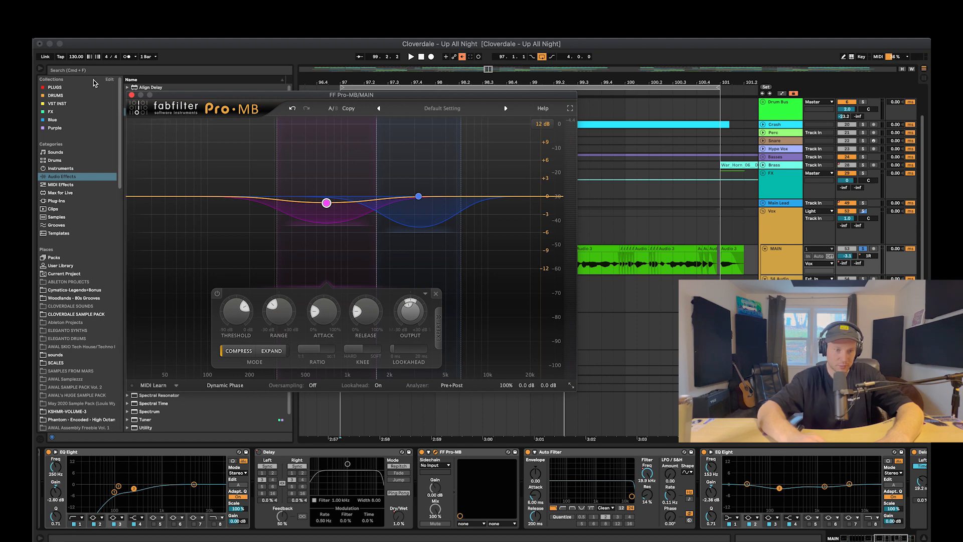
{"action": "left_click", "coordinate": [131, 95]}
Step: Try sync on the last Delay in MAIN's chain, return it to time mode, and set the right delay time to 24.1 ms
{"action": "scroll", "coordinate": [613, 221], "scroll_direction": "right", "scroll_amount": 3}
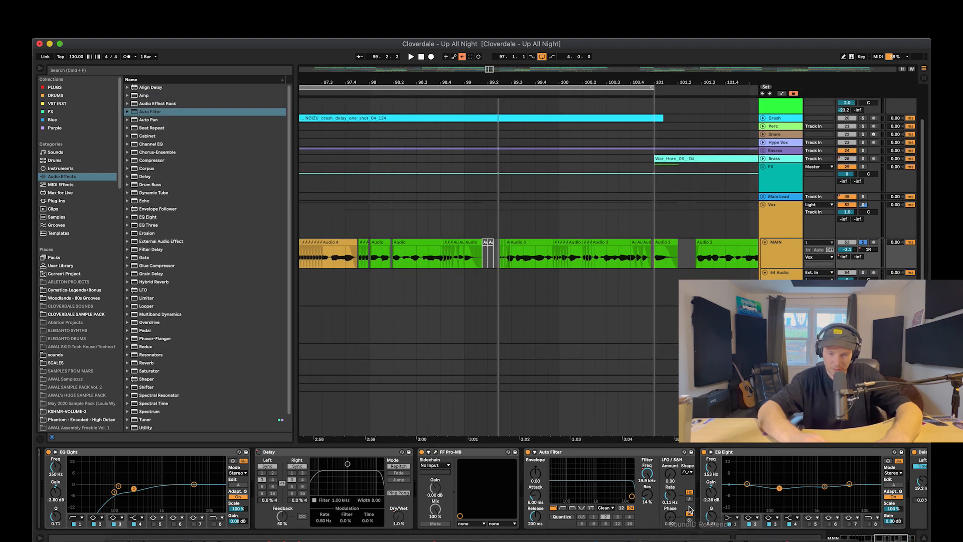
{"action": "scroll", "coordinate": [682, 496], "scroll_direction": "right", "scroll_amount": 2}
{"action": "scroll", "coordinate": [682, 497], "scroll_direction": "right", "scroll_amount": 3}
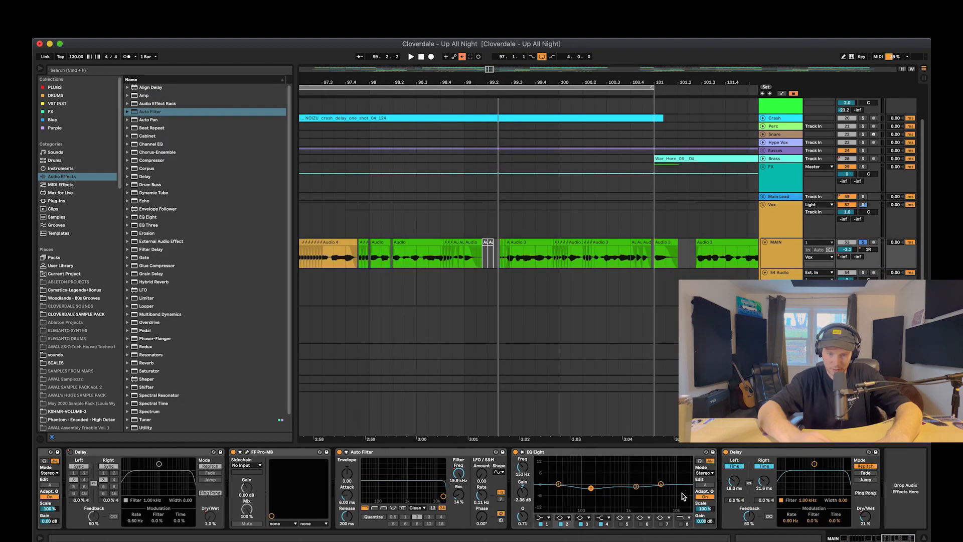
{"action": "left_click", "coordinate": [823, 454]}
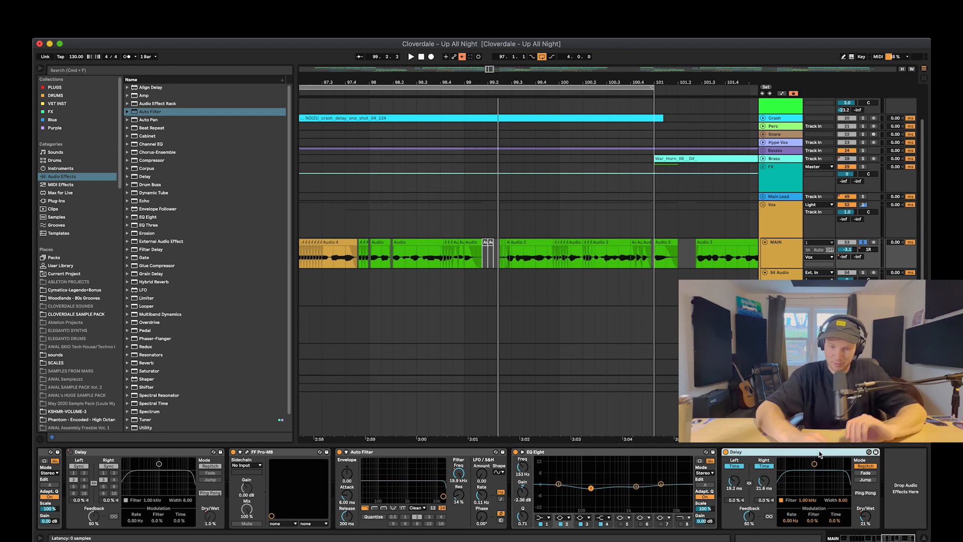
{"action": "scroll", "coordinate": [594, 269], "scroll_direction": "up", "scroll_amount": 3}
{"action": "scroll", "coordinate": [595, 268], "scroll_direction": "right", "scroll_amount": 2}
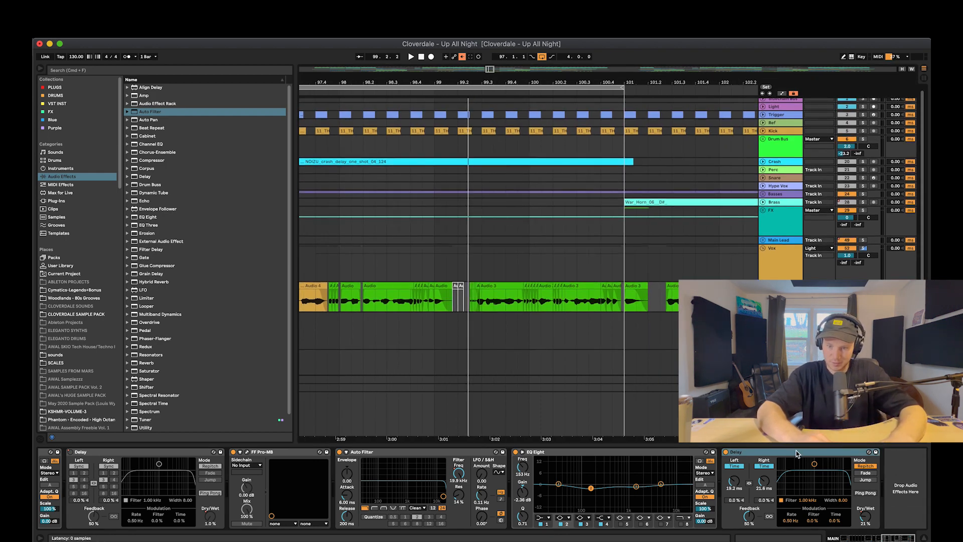
{"action": "left_click", "coordinate": [796, 453]}
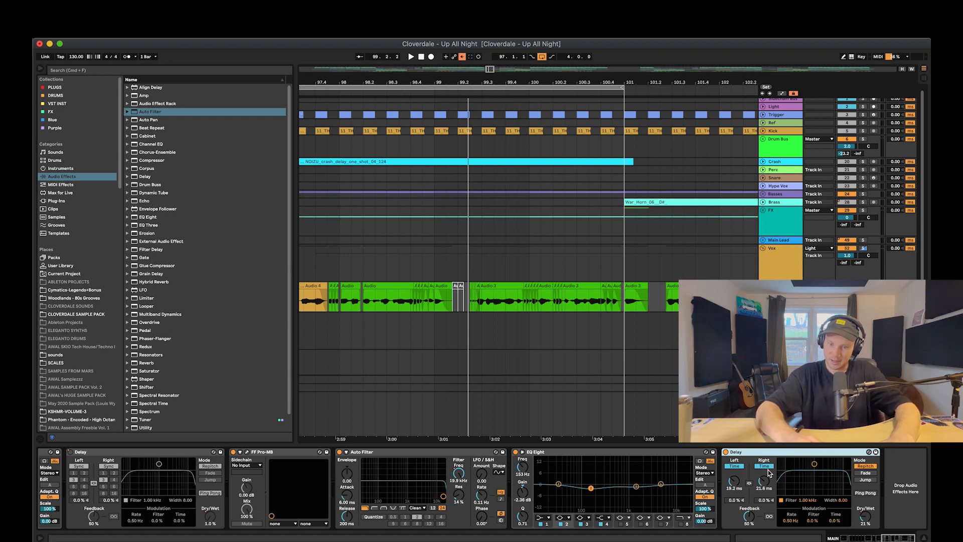
{"action": "left_click", "coordinate": [761, 467]}
{"action": "left_click", "coordinate": [761, 468]}
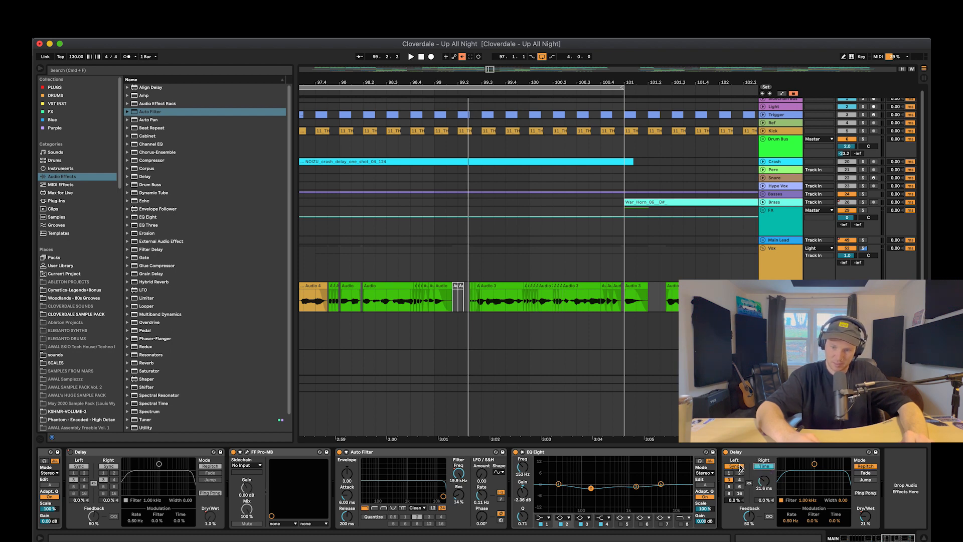
{"action": "left_click_drag", "start_coordinate": [769, 488], "coordinate": [769, 471]}
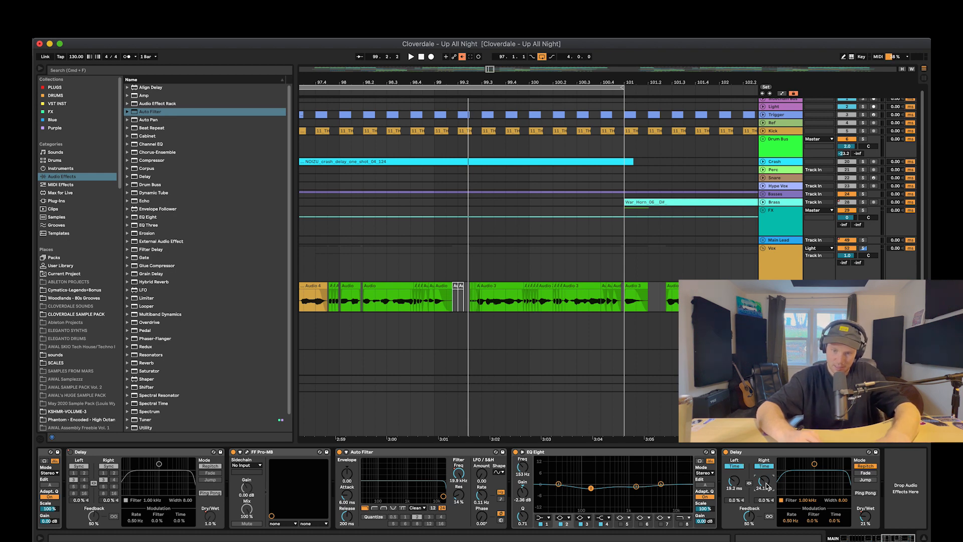
Step: Play MAIN with the last Delay on and bypassed, move the playback start to 98.1.1, and switch the Delay back on
{"action": "key", "text": "space"}
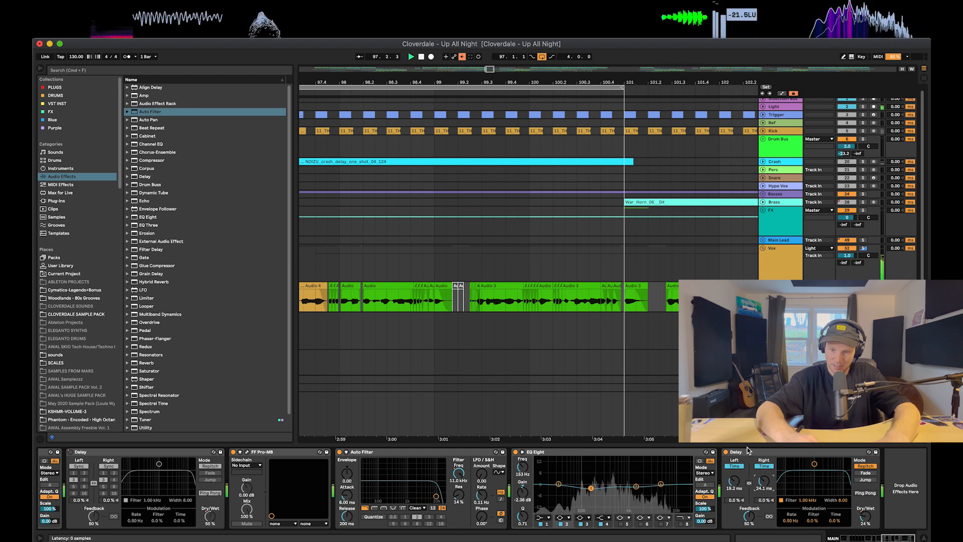
{"action": "left_click", "coordinate": [725, 452]}
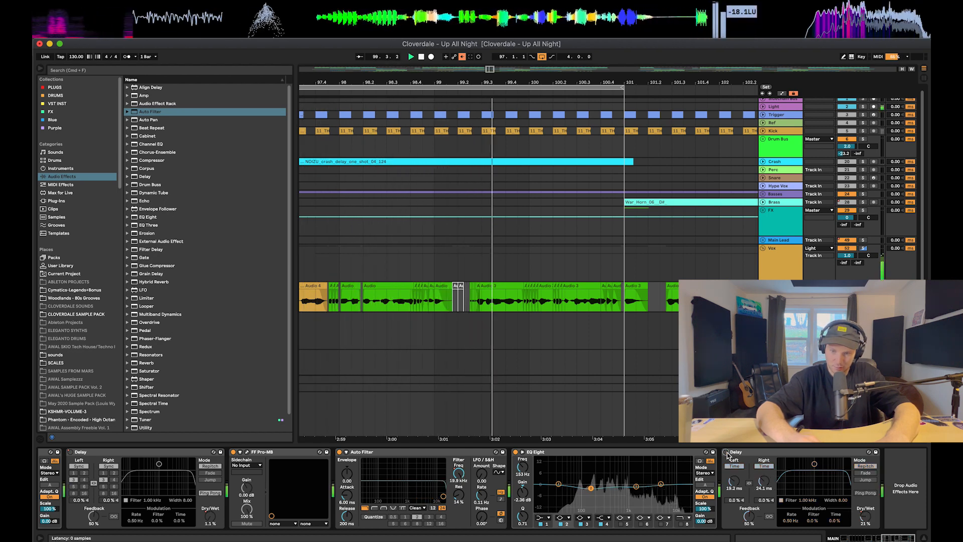
{"action": "key", "text": "space"}
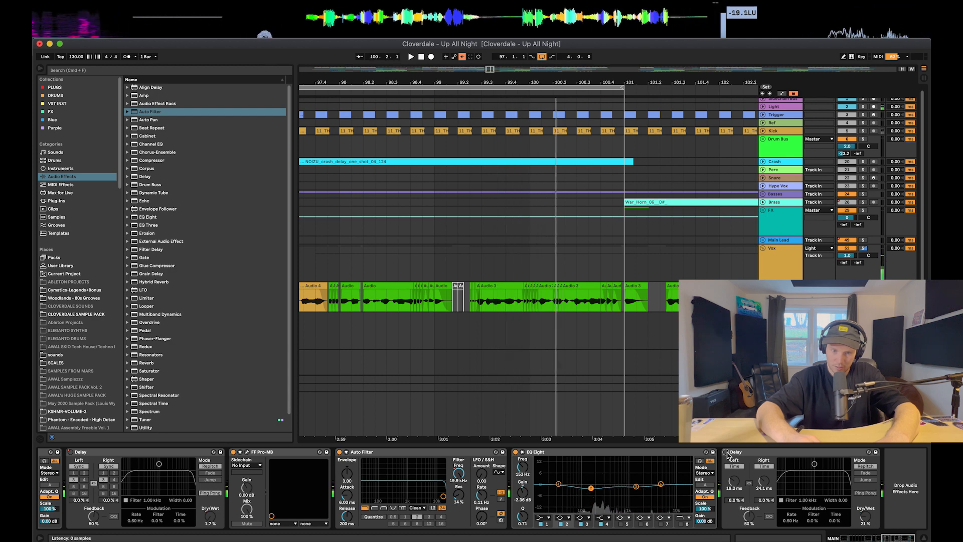
{"action": "left_click", "coordinate": [342, 256]}
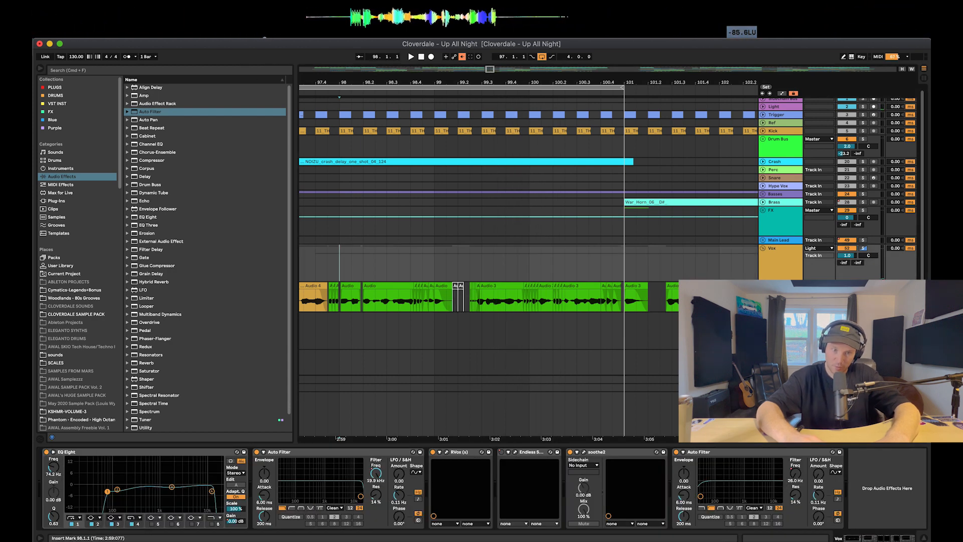
{"action": "key", "text": "Down"}
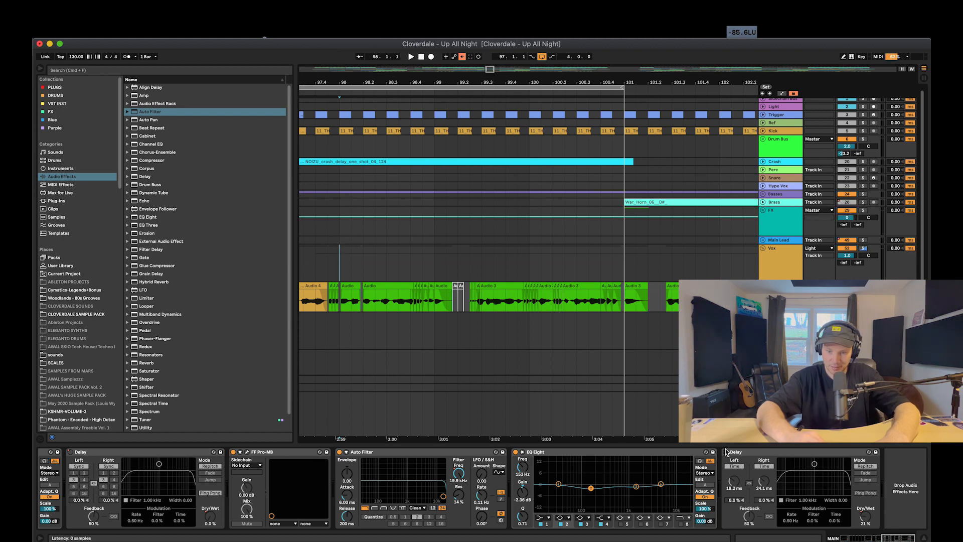
{"action": "left_click", "coordinate": [726, 452]}
Step: Link the last Delay's left and right times, play from 98.1.1 to compare, and unlink them
{"action": "left_click", "coordinate": [749, 485]}
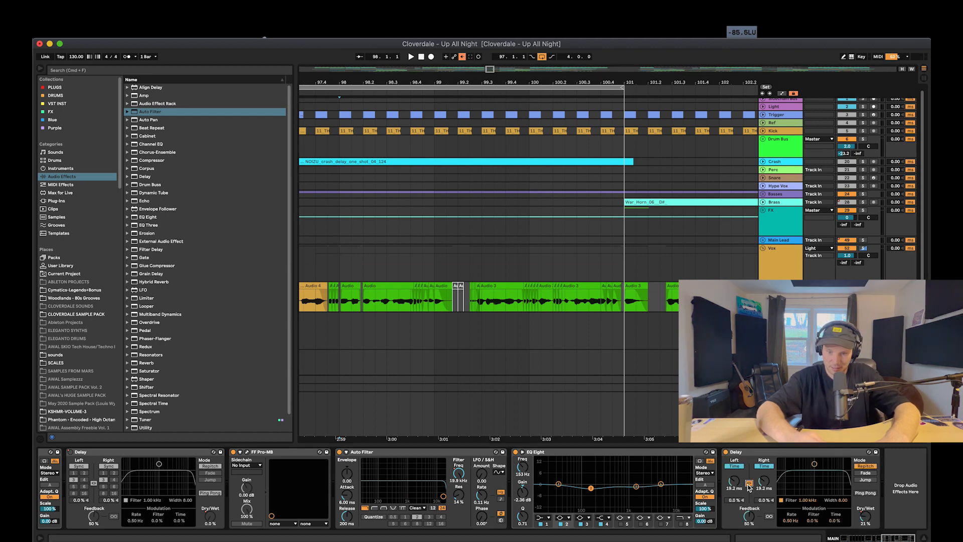
{"action": "key", "text": "space"}
{"action": "left_click", "coordinate": [748, 485]}
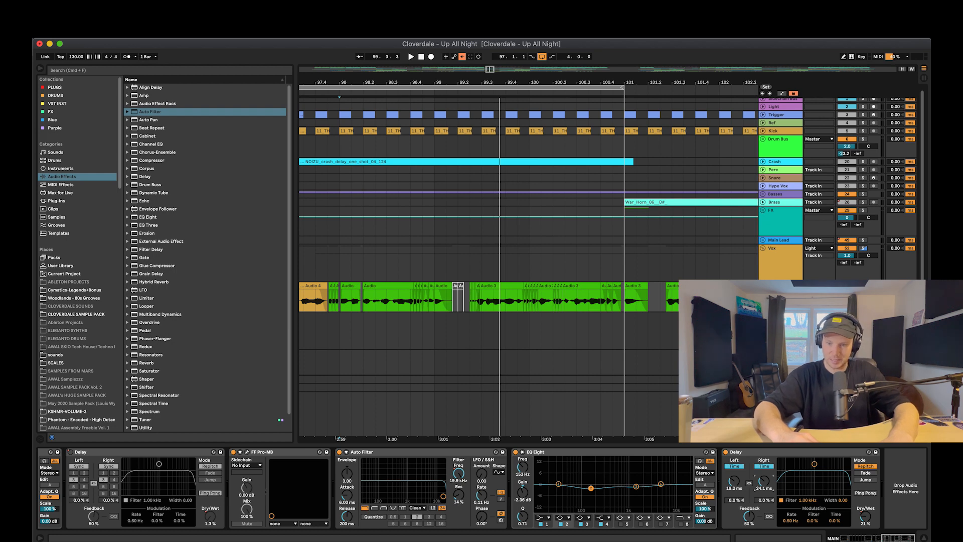
Step: Show the automation lanes and play from 55.4.1 to examine the Delay Dry/Wet automation on MAIN
{"action": "key", "text": "a"}
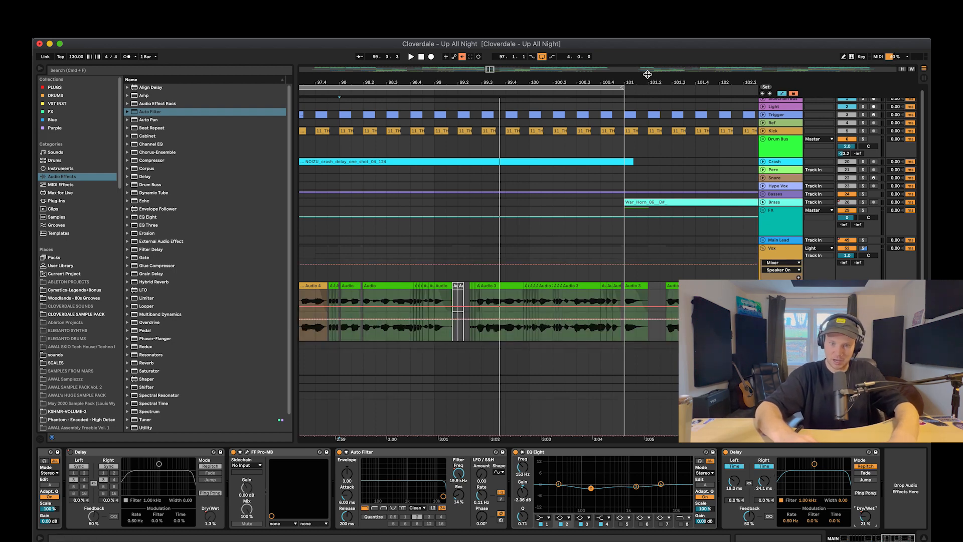
{"action": "mouse_move", "coordinate": [648, 80]}
{"action": "left_mouse_down"}
{"action": "mouse_move", "coordinate": [648, 44]}
{"action": "mouse_move", "coordinate": [648, 82]}
{"action": "left_mouse_up"}
{"action": "left_click_drag", "start_coordinate": [436, 80], "coordinate": [436, 120]}
{"action": "left_click", "coordinate": [455, 282]}
{"action": "key", "text": "space"}
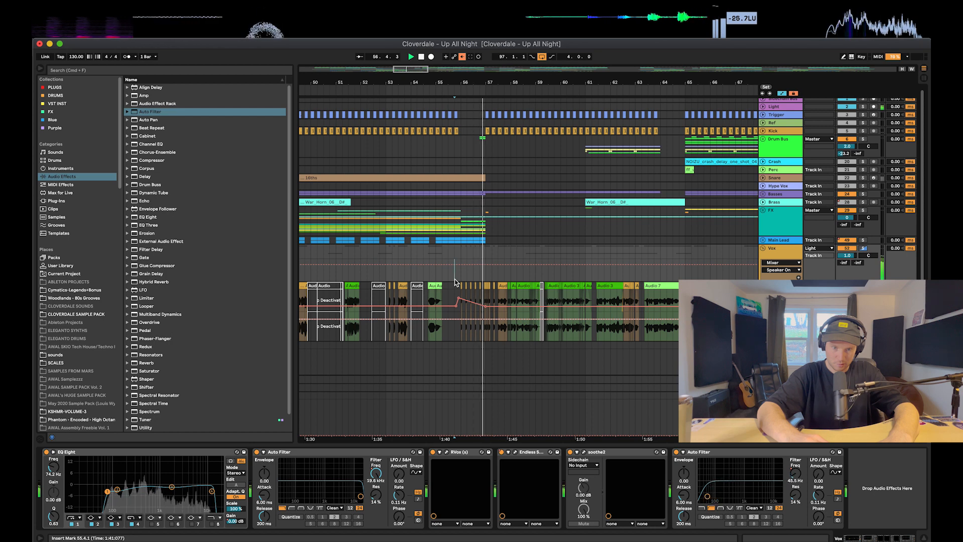
{"action": "key", "text": "space"}
{"action": "key", "text": "space"}
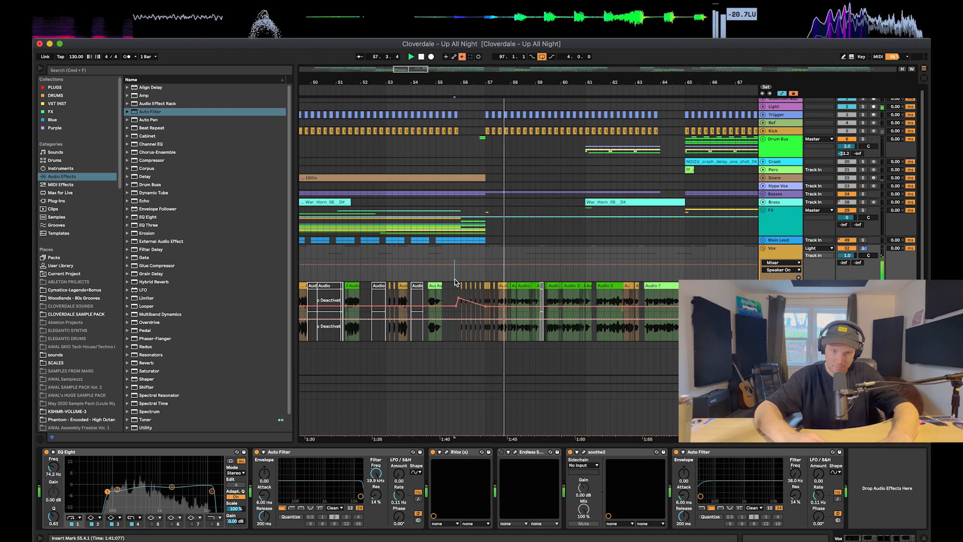
{"action": "left_click", "coordinate": [780, 435]}
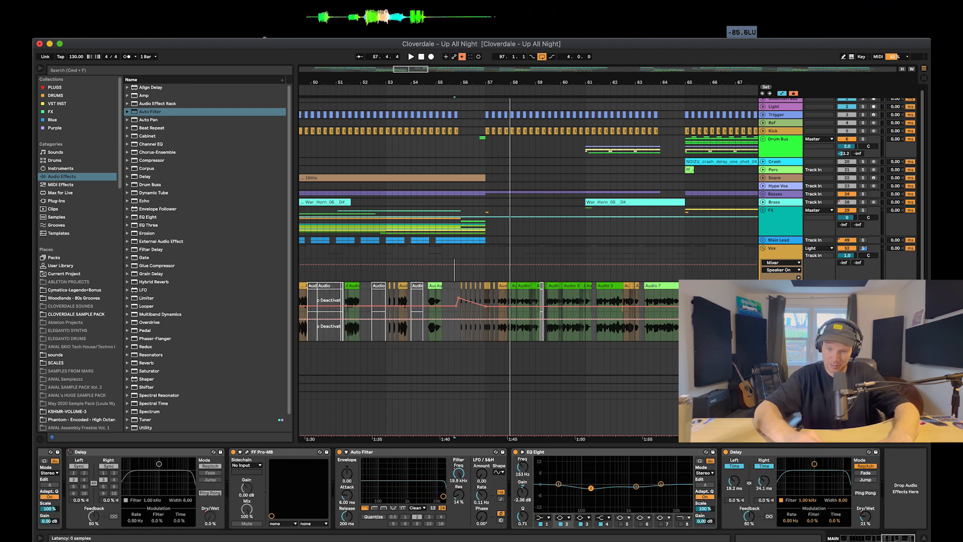
Step: Open RVox on the Vox group and play from 57.1.1 to check its compression
{"action": "left_click", "coordinate": [792, 259]}
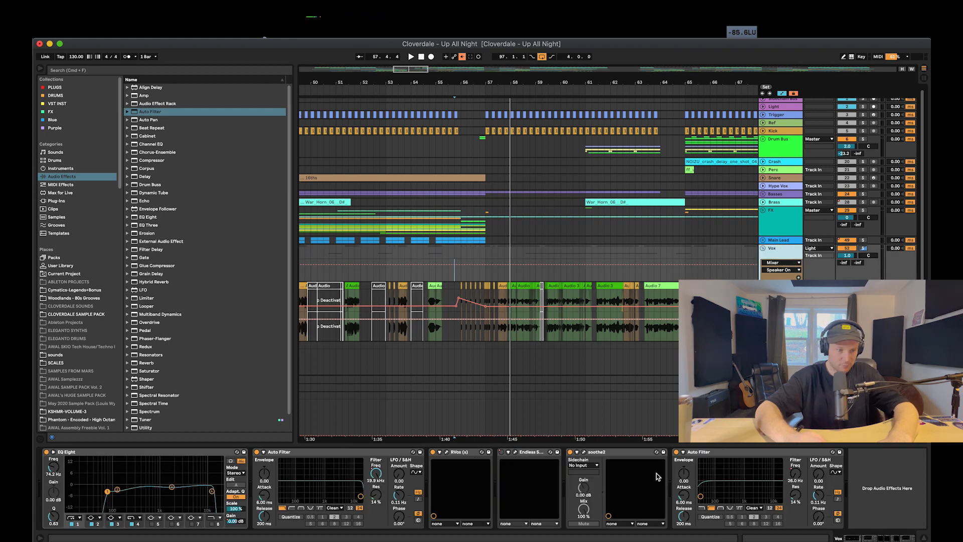
{"action": "left_click", "coordinate": [447, 452]}
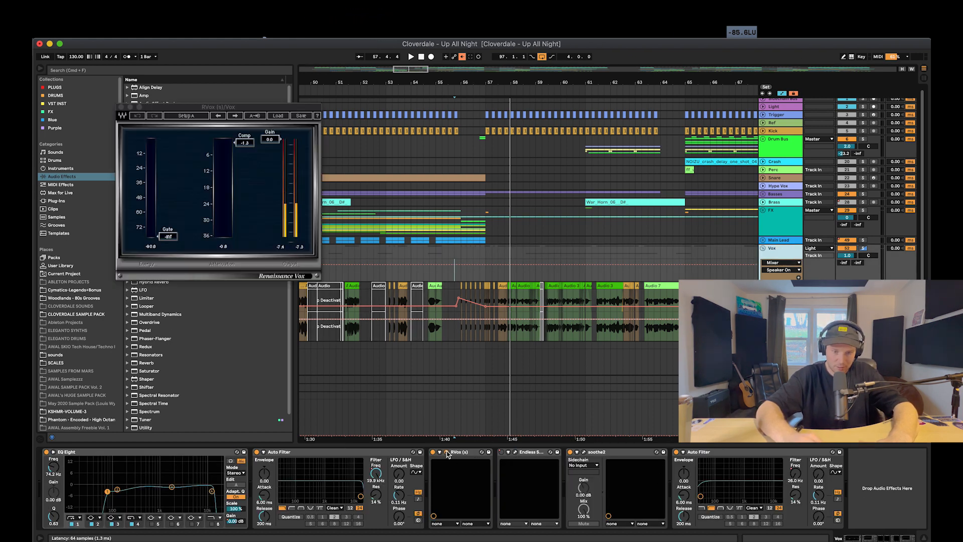
{"action": "left_click", "coordinate": [486, 253]}
{"action": "key", "text": "space"}
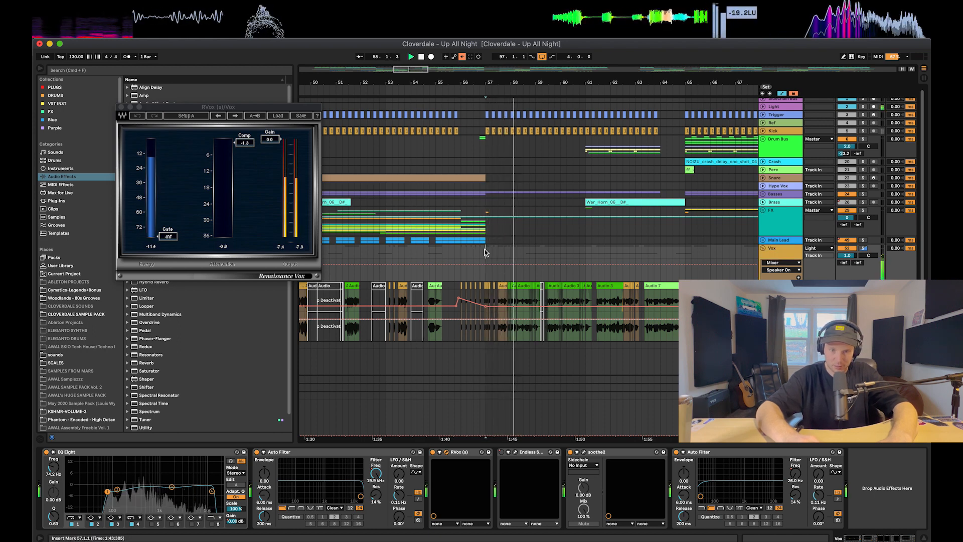
{"action": "key", "text": "space"}
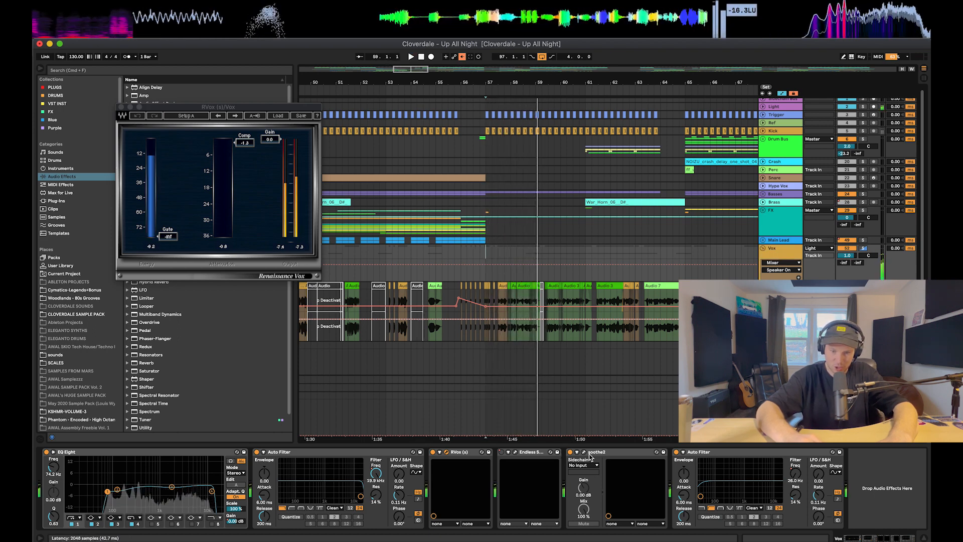
Step: Review the Vocal harshness ultra preset in soothe2 on the Vox group and close the plug-in window
{"action": "left_click", "coordinate": [583, 451]}
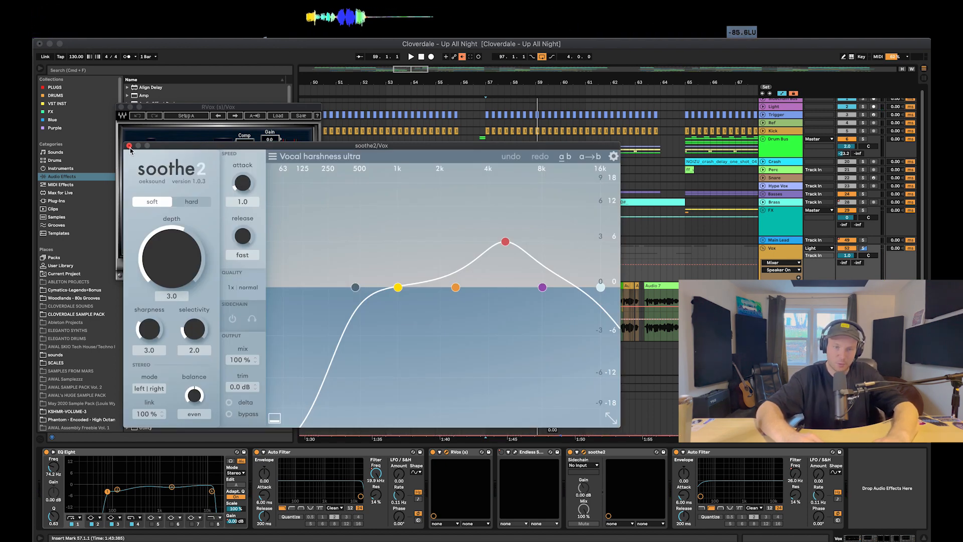
{"action": "left_click", "coordinate": [129, 146]}
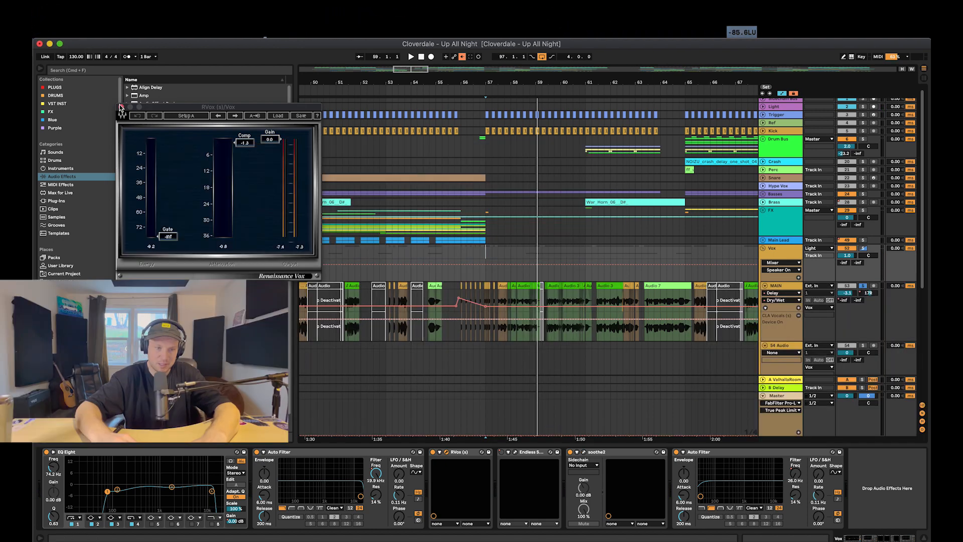
Step: Close the RVox window, solo the DOUBLES track, and play from 58.3.1, 60.3.1 and 64.3.1 to hear the doubled vocals
{"action": "left_click", "coordinate": [121, 107]}
{"action": "scroll", "coordinate": [618, 300], "scroll_direction": "down", "scroll_amount": 5}
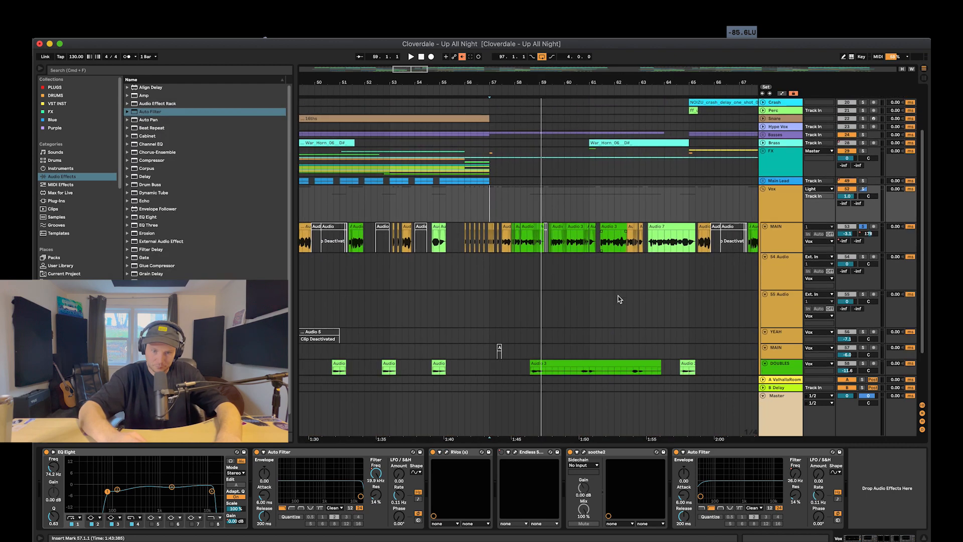
{"action": "left_click", "coordinate": [766, 303]}
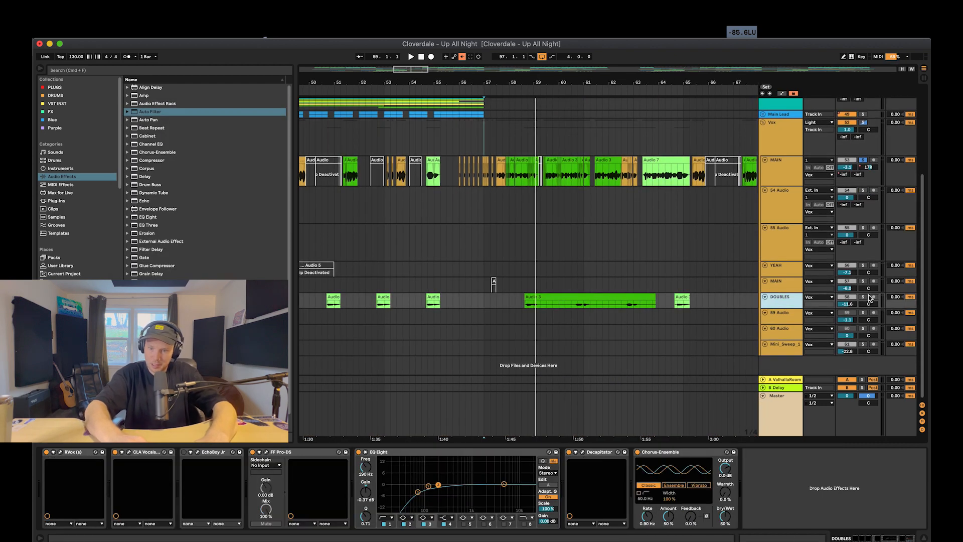
{"action": "left_click", "coordinate": [522, 285]}
{"action": "key", "text": "space"}
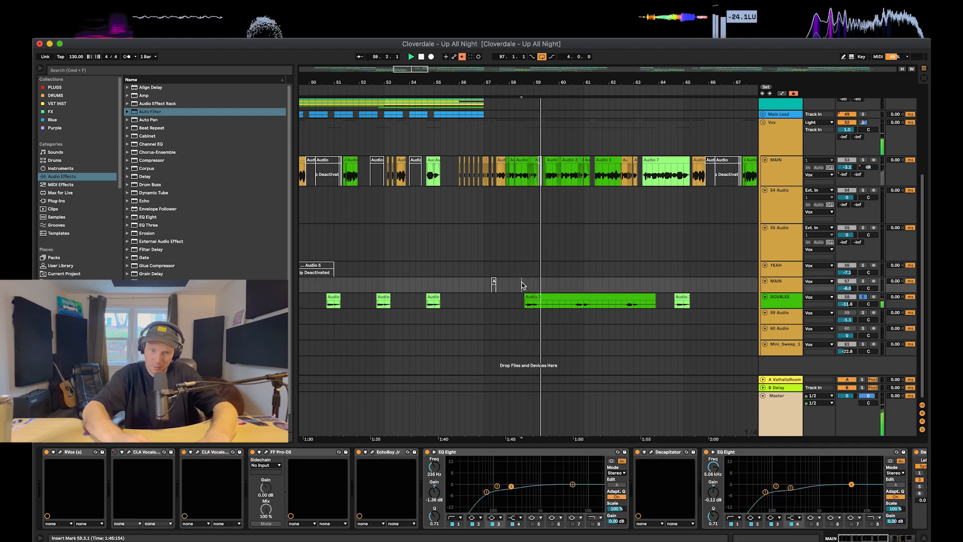
{"action": "left_click", "coordinate": [571, 282]}
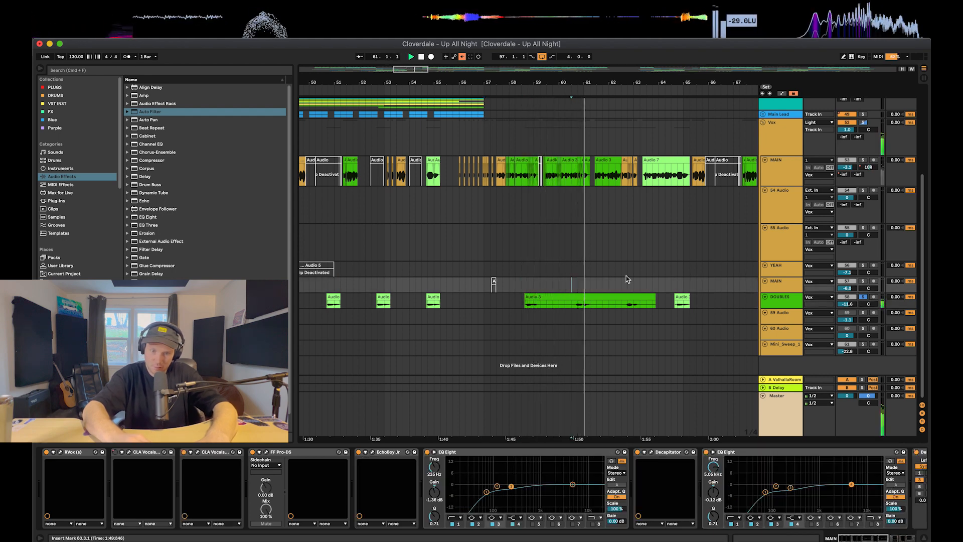
{"action": "scroll", "coordinate": [630, 276], "scroll_direction": "right", "scroll_amount": 3}
{"action": "left_click", "coordinate": [591, 280]}
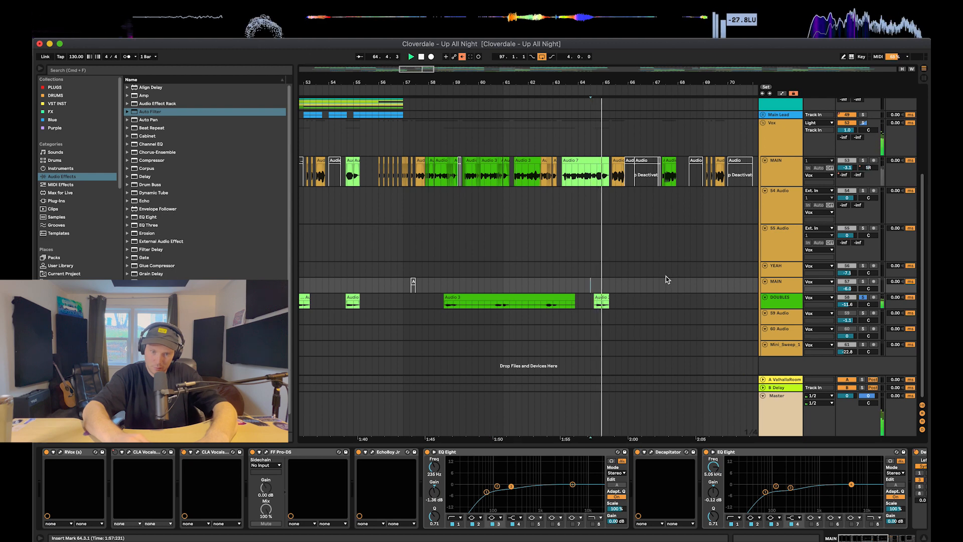
Step: Unsolo DOUBLES and play the full mix from 42.2.1 to hear the short MAIN vocal clips
{"action": "scroll", "coordinate": [666, 280], "scroll_direction": "left", "scroll_amount": 10}
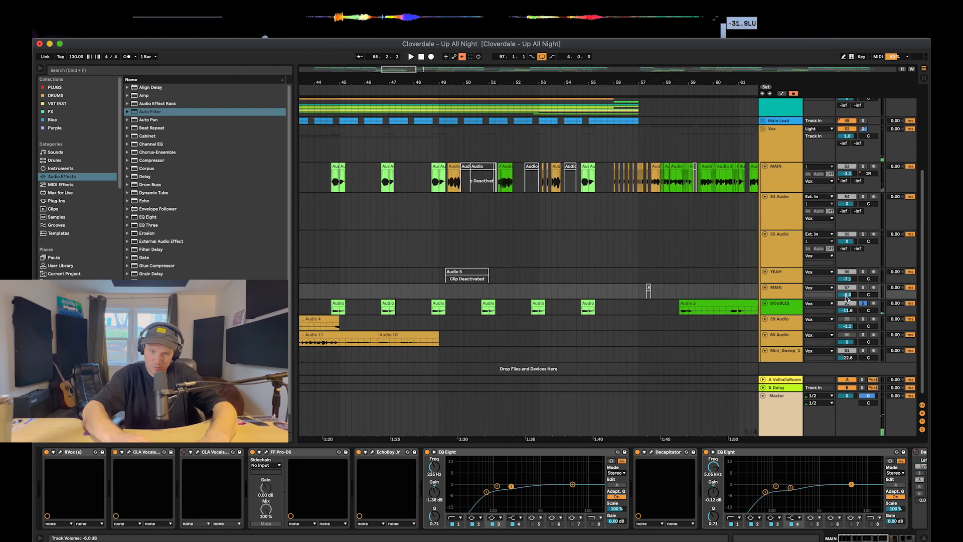
{"action": "scroll", "coordinate": [491, 272], "scroll_direction": "left", "scroll_amount": 4}
{"action": "scroll", "coordinate": [491, 272], "scroll_direction": "up", "scroll_amount": 2}
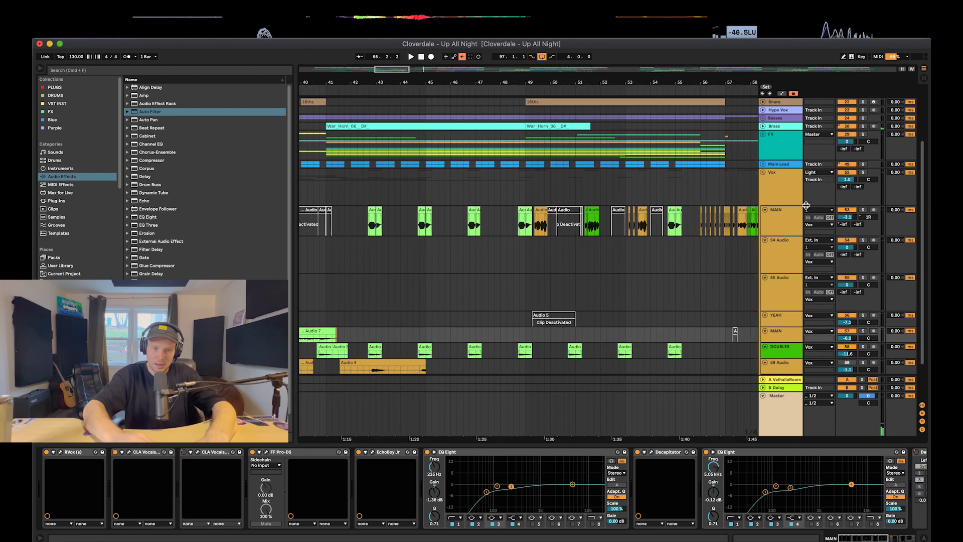
{"action": "left_click", "coordinate": [785, 198]}
{"action": "scroll", "coordinate": [452, 319], "scroll_direction": "left", "scroll_amount": 2}
{"action": "scroll", "coordinate": [452, 318], "scroll_direction": "up", "scroll_amount": 1}
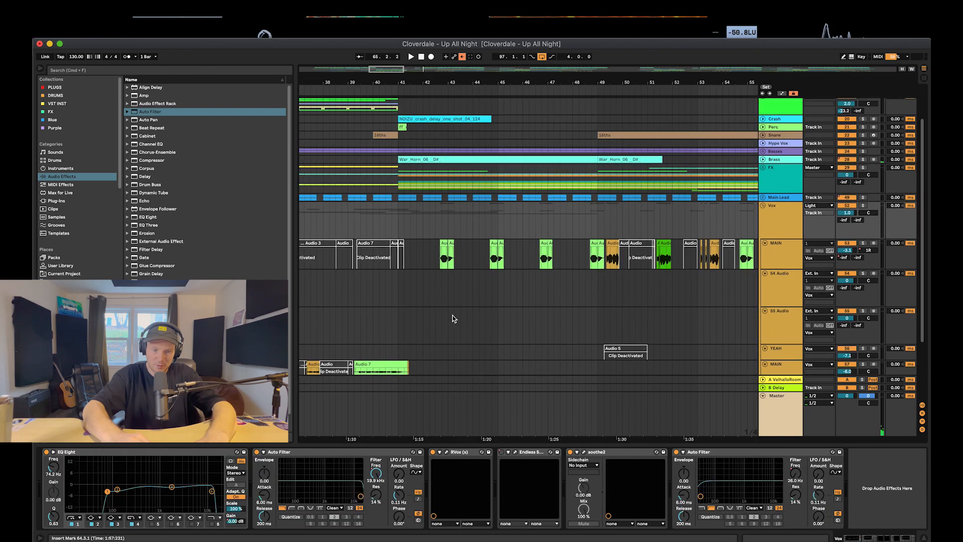
{"action": "left_click", "coordinate": [440, 262]}
{"action": "key", "text": "space"}
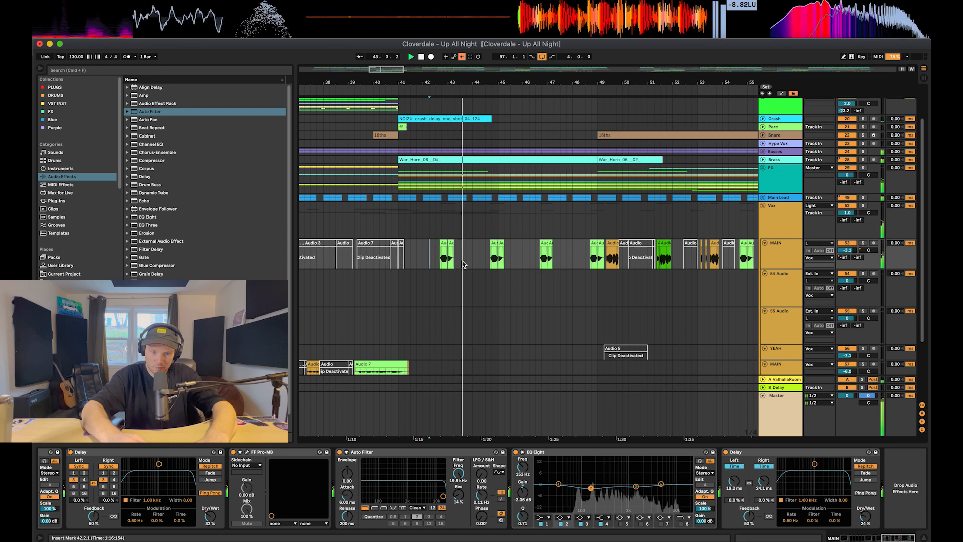
Step: Stop playback and review the MAIN track's effects chain from its first EQ Eight through to the first Delay
{"action": "left_click", "coordinate": [768, 223]}
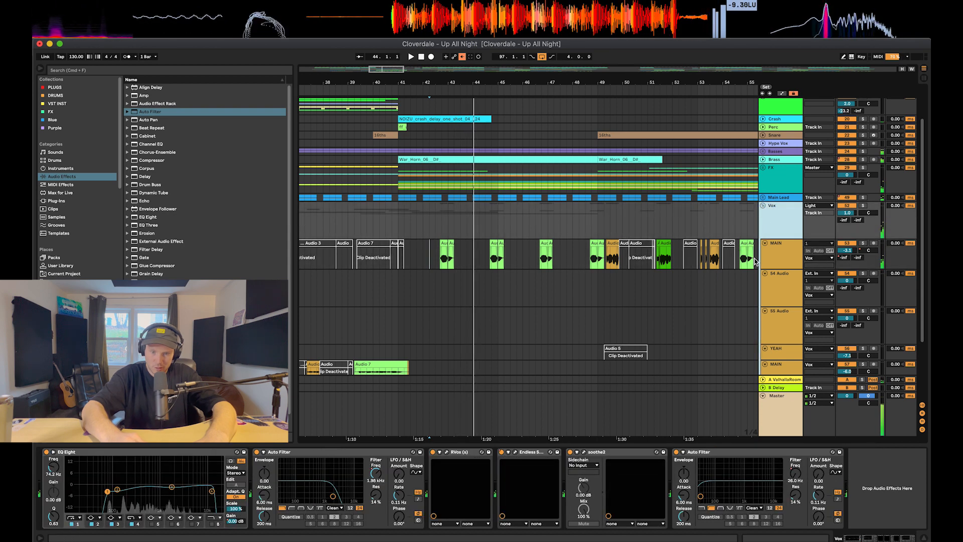
{"action": "left_click", "coordinate": [786, 260]}
{"action": "scroll", "coordinate": [411, 457], "scroll_direction": "right", "scroll_amount": 15}
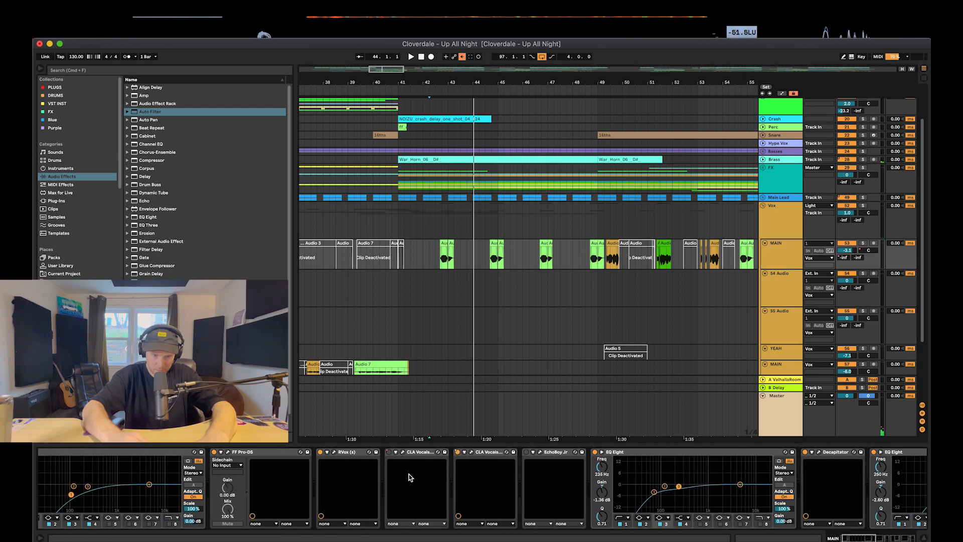
{"action": "scroll", "coordinate": [409, 473], "scroll_direction": "left", "scroll_amount": 5}
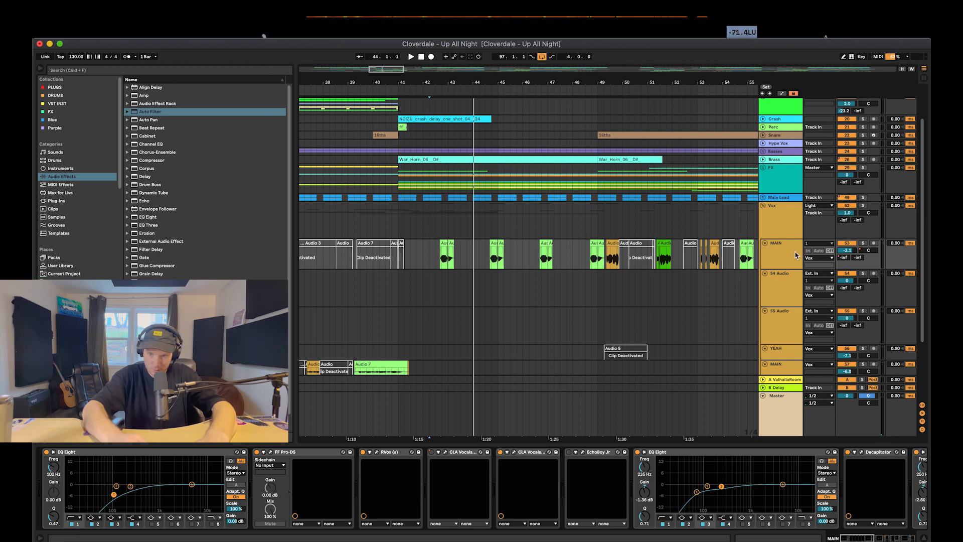
{"action": "scroll", "coordinate": [600, 505], "scroll_direction": "right", "scroll_amount": 10}
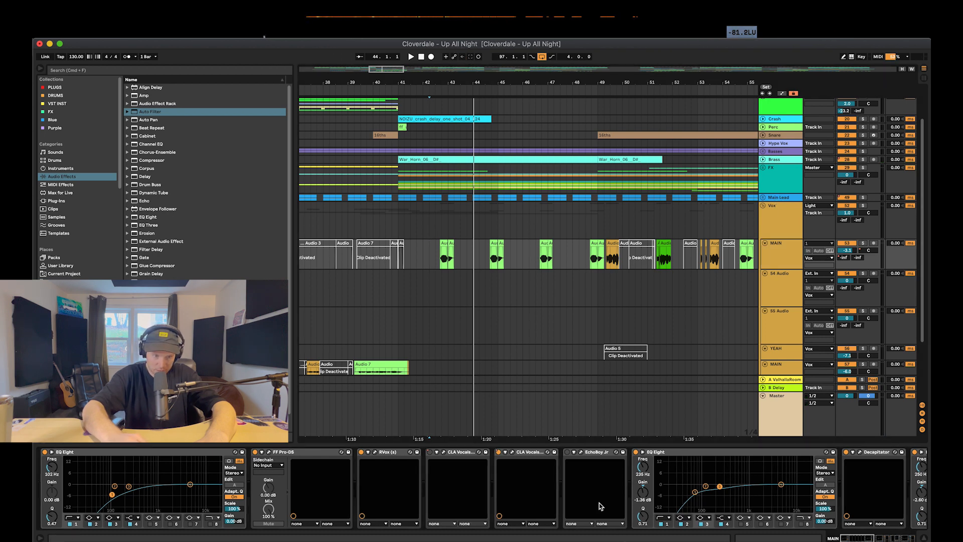
{"action": "scroll", "coordinate": [600, 505], "scroll_direction": "right", "scroll_amount": 8}
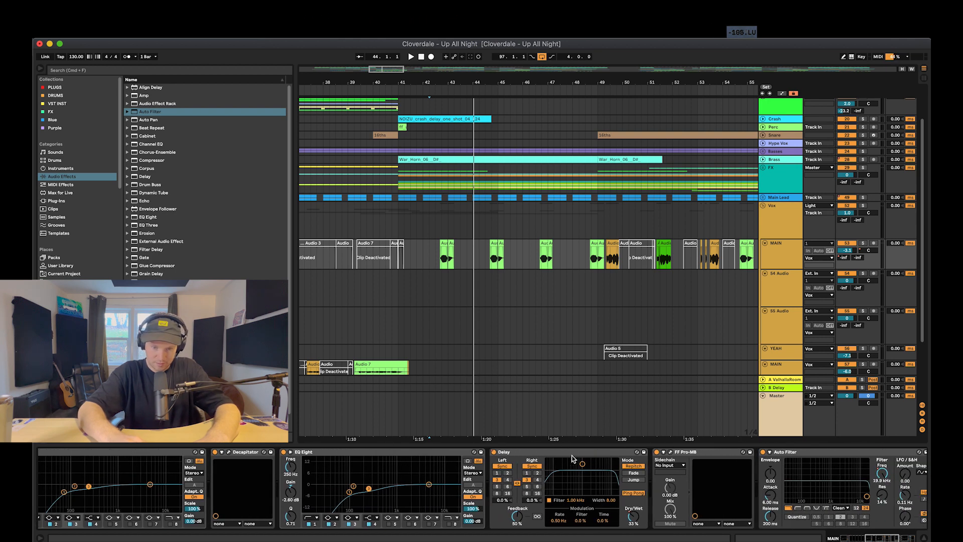
Step: Select the first Delay on MAIN and show its Dry/Wet automation around bar 43
{"action": "left_click", "coordinate": [573, 453]}
{"action": "left_click_drag", "start_coordinate": [446, 78], "coordinate": [526, 405]}
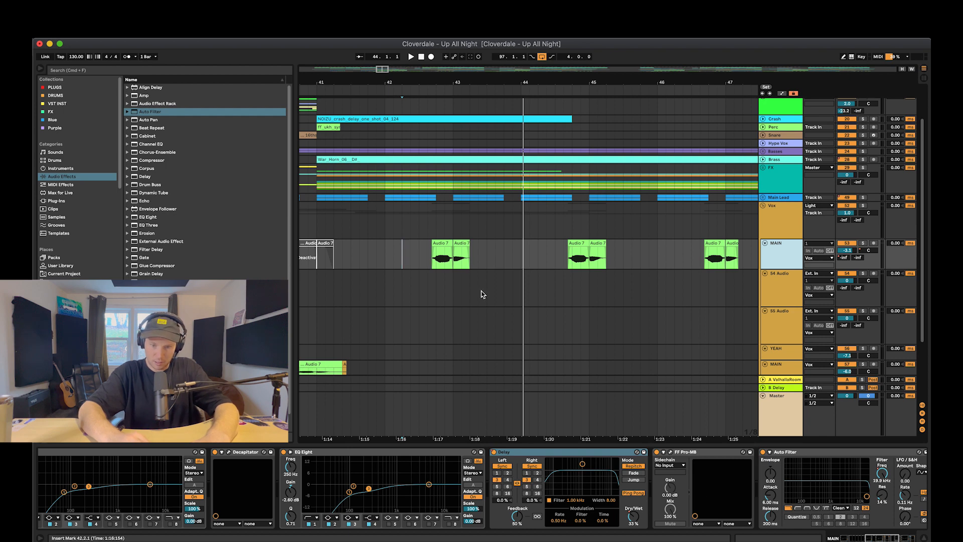
{"action": "left_click", "coordinate": [456, 260]}
{"action": "key", "text": "a"}
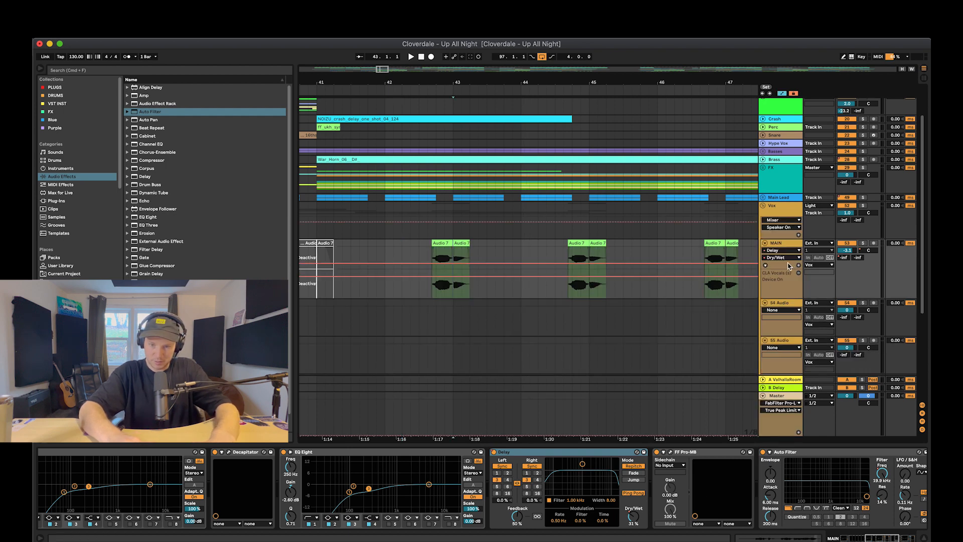
{"action": "left_click", "coordinate": [633, 515]}
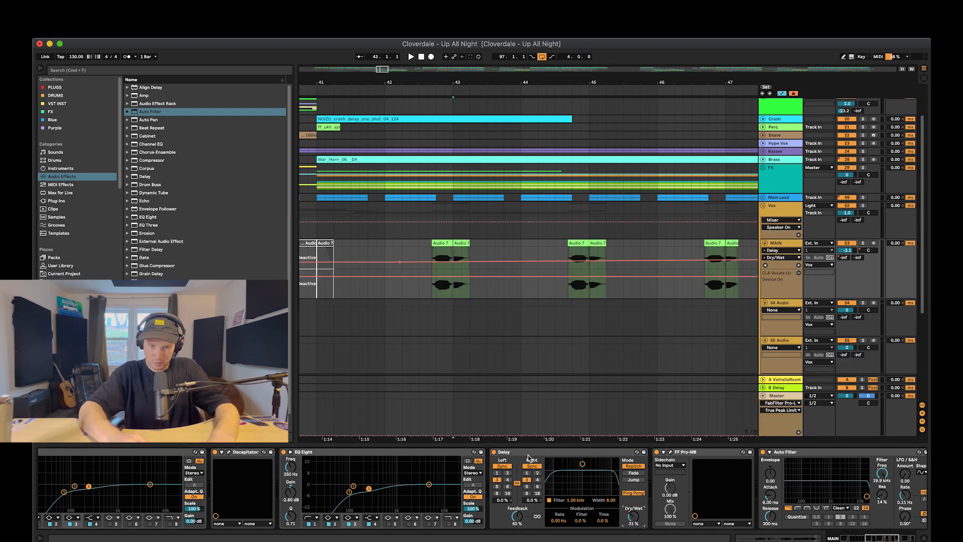
Step: Show the Delay's Device On automation on MAIN and play from 42.3.1 to hear it switch
{"action": "right_click", "coordinate": [492, 453]}
{"action": "left_click", "coordinate": [516, 457]}
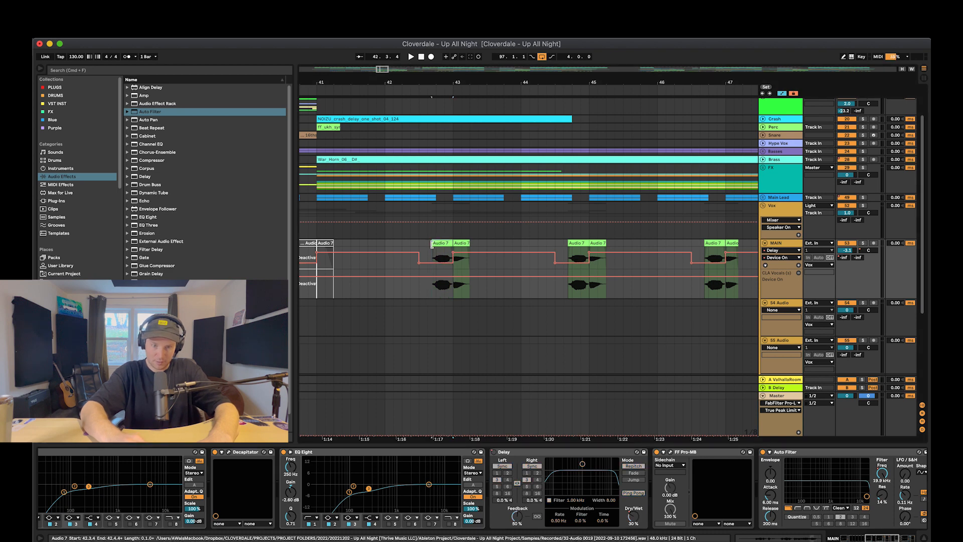
{"action": "left_click", "coordinate": [422, 245]}
{"action": "key", "text": "space"}
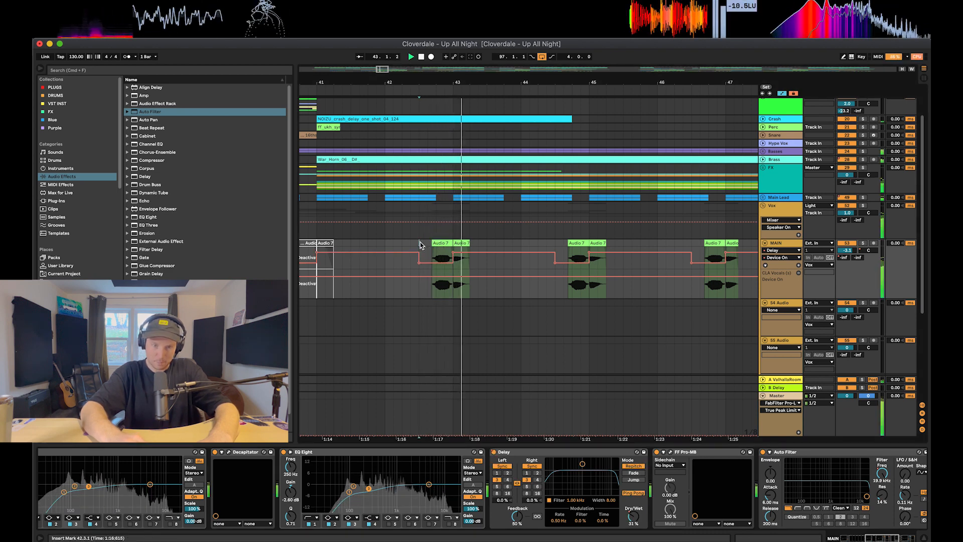
{"action": "key", "text": "space"}
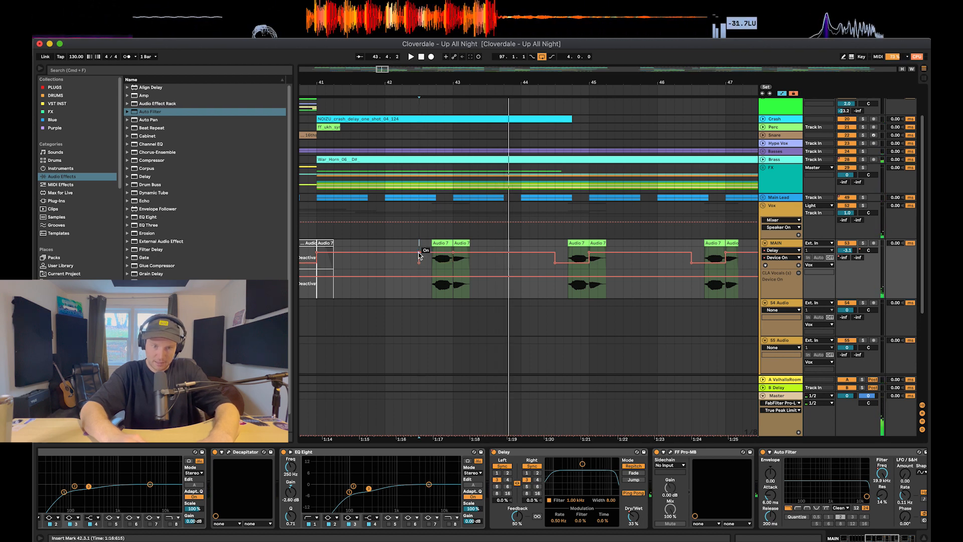
Step: Drop the Delay's Dry/Wet automation on MAIN to 0% up to 43.1.1 and play from 42.3.3 to compare
{"action": "left_click", "coordinate": [633, 516]}
{"action": "left_click", "coordinate": [453, 261]}
{"action": "left_click_drag", "start_coordinate": [445, 262], "coordinate": [453, 268]}
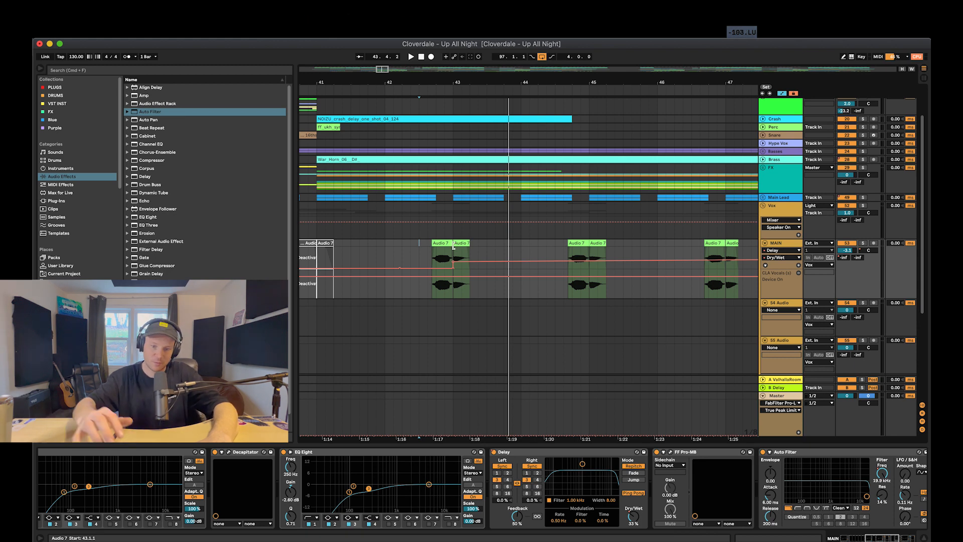
{"action": "left_click", "coordinate": [443, 244]}
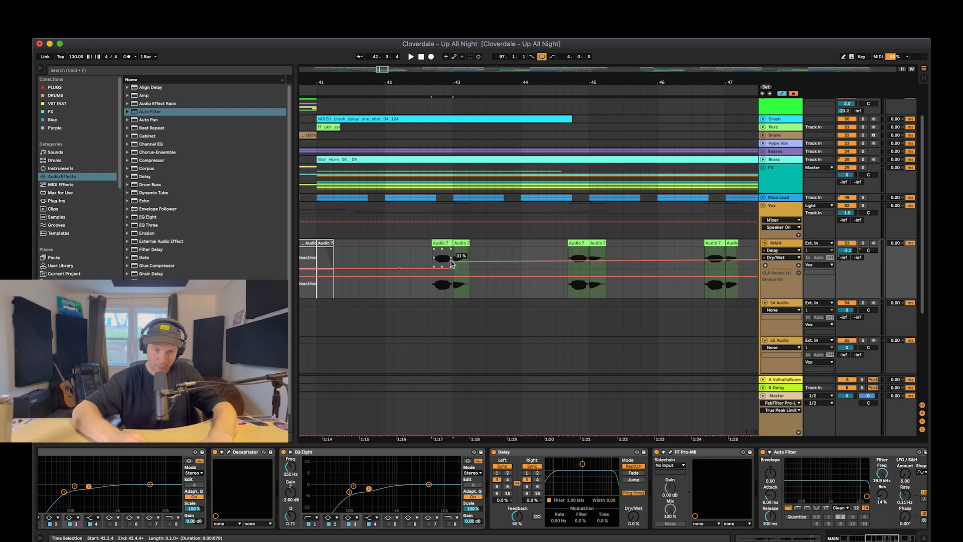
{"action": "key", "text": "space"}
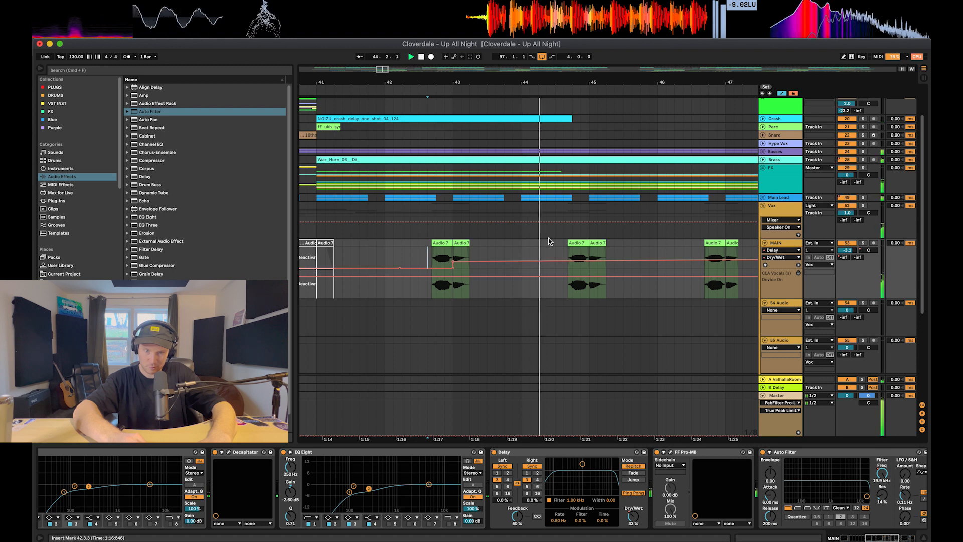
{"action": "left_click", "coordinate": [436, 250]}
{"action": "key", "text": "space"}
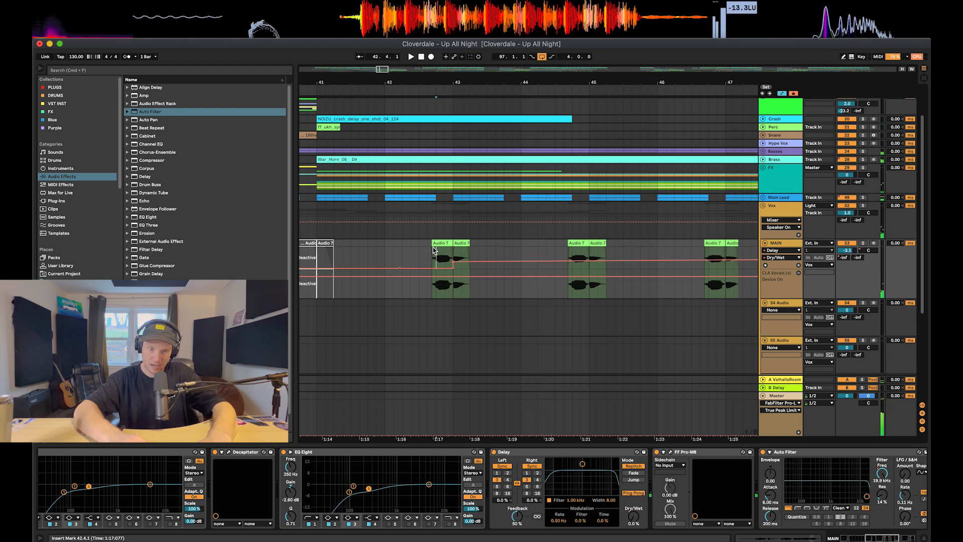
Step: Return to the Delay's Device On automation and play from 42.3.3 to compare it with the Dry/Wet method
{"action": "right_click", "coordinate": [495, 454]}
{"action": "left_click", "coordinate": [412, 228]}
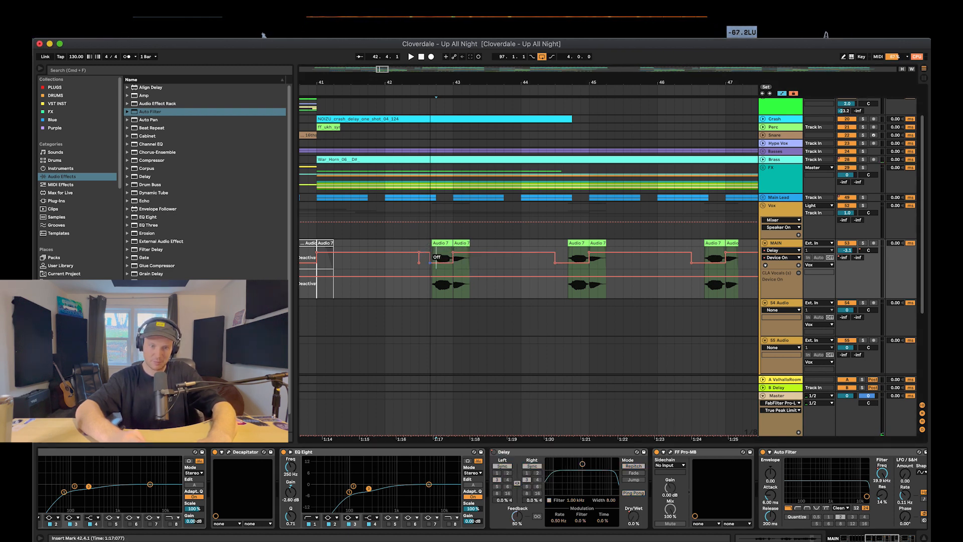
{"action": "key", "text": "space"}
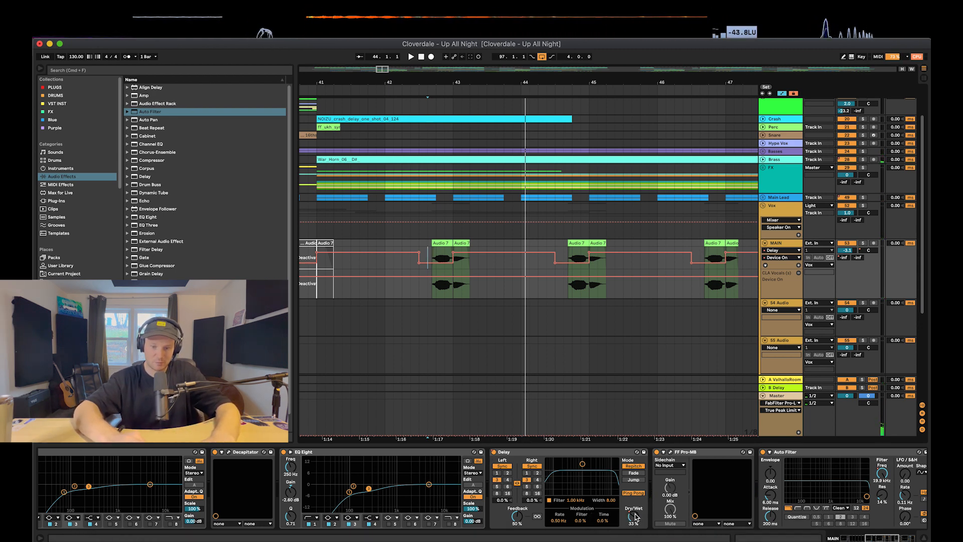
Step: Hide the automation lanes and survey the vocal clips across the arrangement up to about bar 113
{"action": "left_click_drag", "start_coordinate": [578, 83], "coordinate": [578, 34]}
{"action": "key", "text": "a"}
{"action": "scroll", "coordinate": [678, 254], "scroll_direction": "down", "scroll_amount": 3}
{"action": "scroll", "coordinate": [678, 254], "scroll_direction": "right", "scroll_amount": 10}
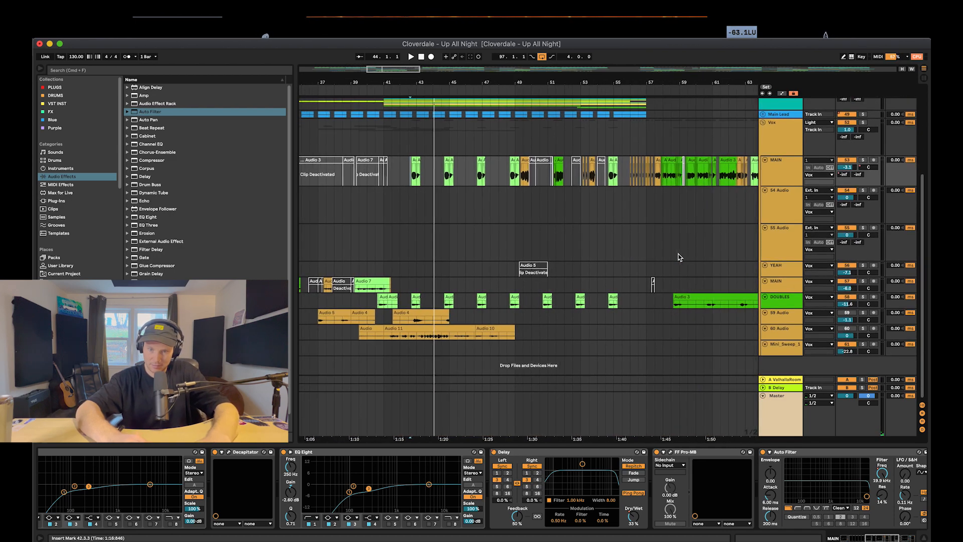
{"action": "scroll", "coordinate": [678, 253], "scroll_direction": "right", "scroll_amount": 15}
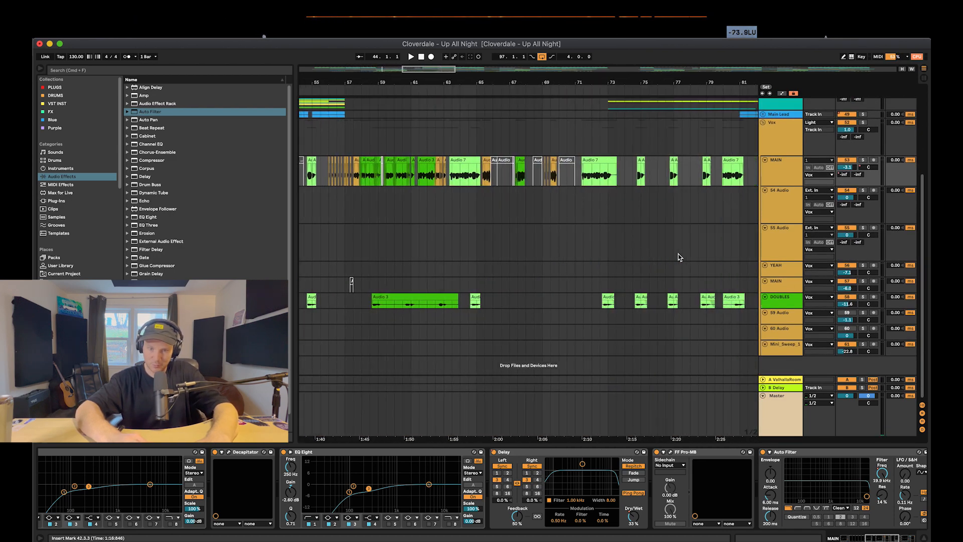
{"action": "left_click", "coordinate": [783, 153]}
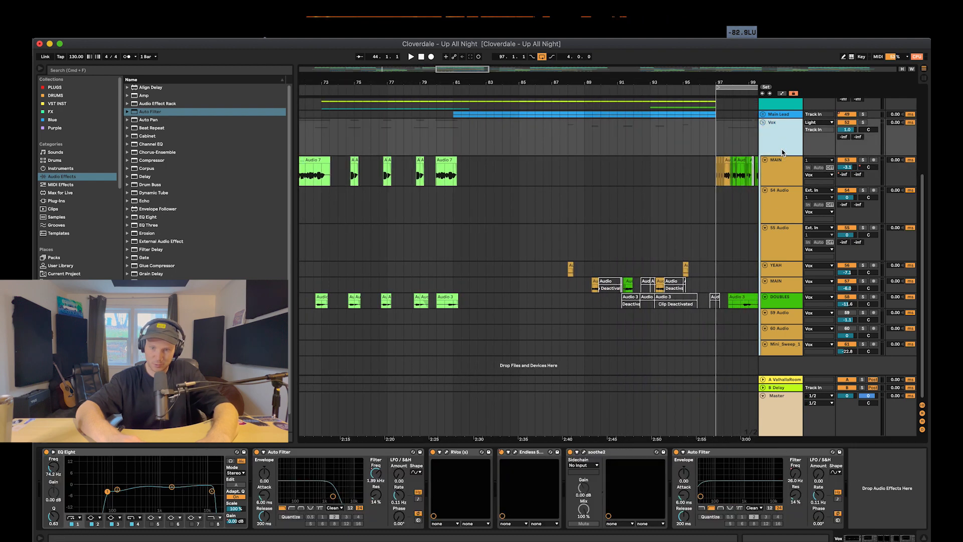
{"action": "left_click", "coordinate": [788, 182]}
{"action": "scroll", "coordinate": [561, 313], "scroll_direction": "right", "scroll_amount": 10}
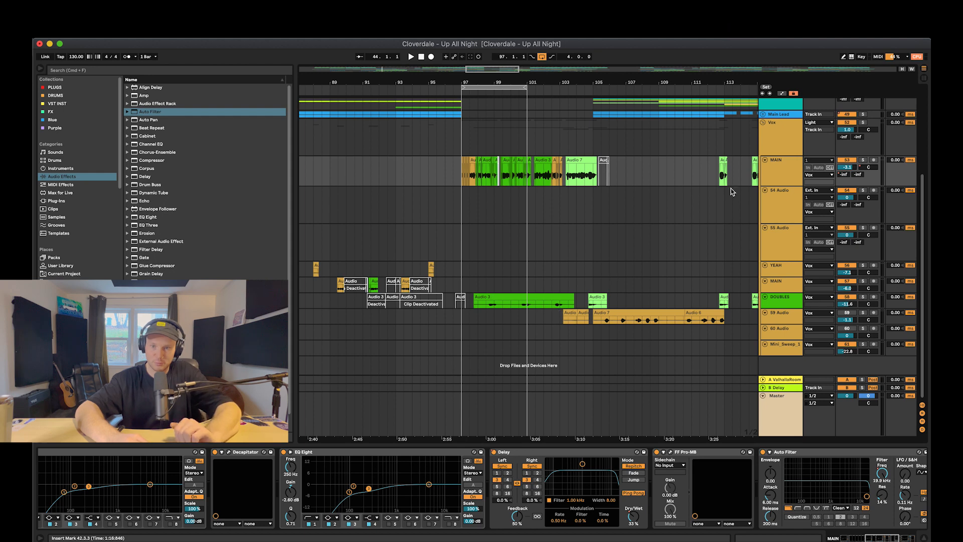
{"action": "scroll", "coordinate": [730, 193], "scroll_direction": "up", "scroll_amount": 8}
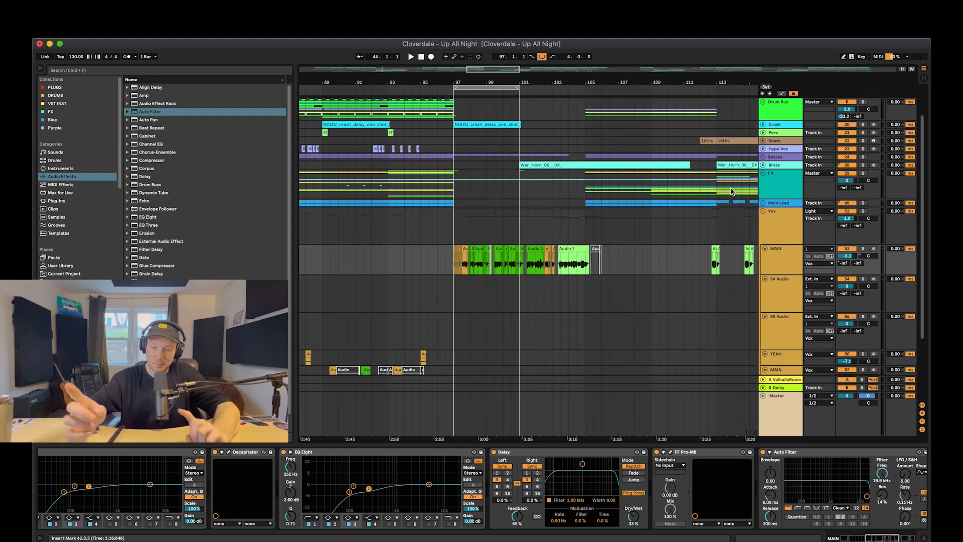
Step: Check the Vox group's output routing and inspect LFOTool on the Sidechain Bus and Light tracks
{"action": "left_click", "coordinate": [782, 239]}
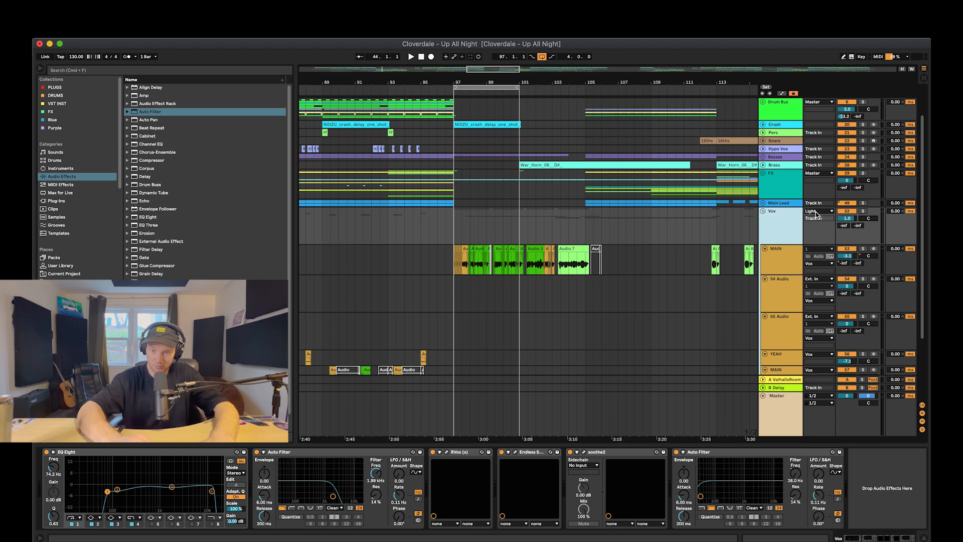
{"action": "scroll", "coordinate": [816, 215], "scroll_direction": "up", "scroll_amount": 3}
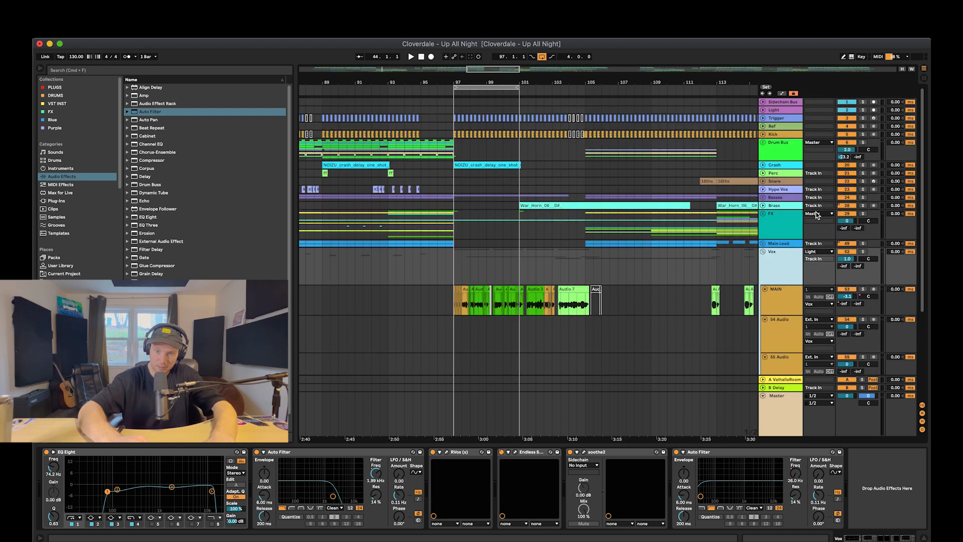
{"action": "left_click", "coordinate": [780, 104]}
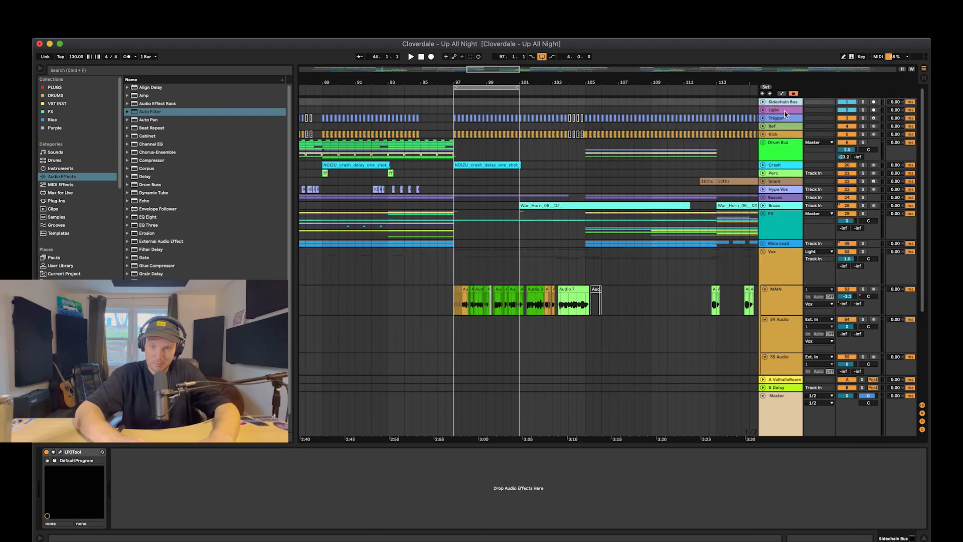
{"action": "left_click", "coordinate": [782, 111], "text": "shift"}
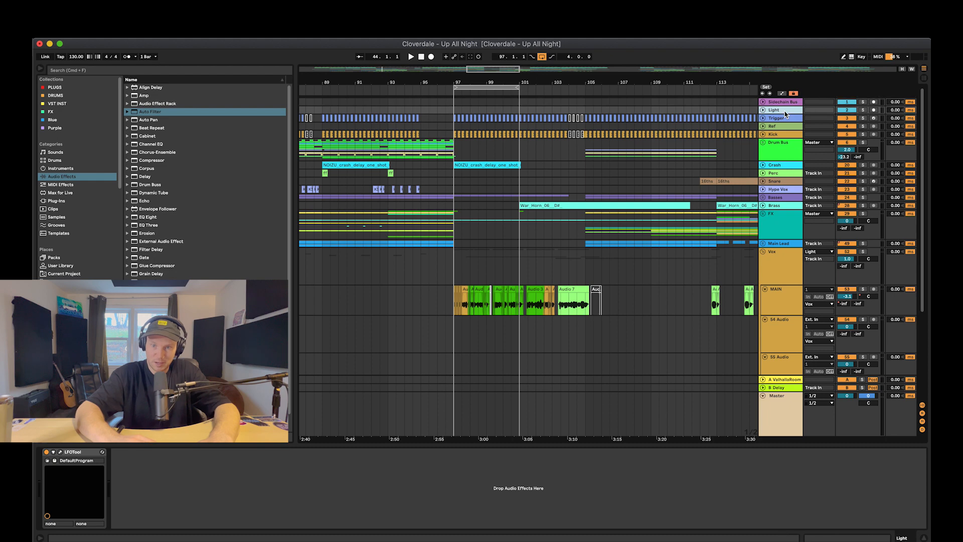
Step: Open LFOTool on the Light track, examine its volume-ducking curve, and close the plug-in window
{"action": "left_click", "coordinate": [59, 452]}
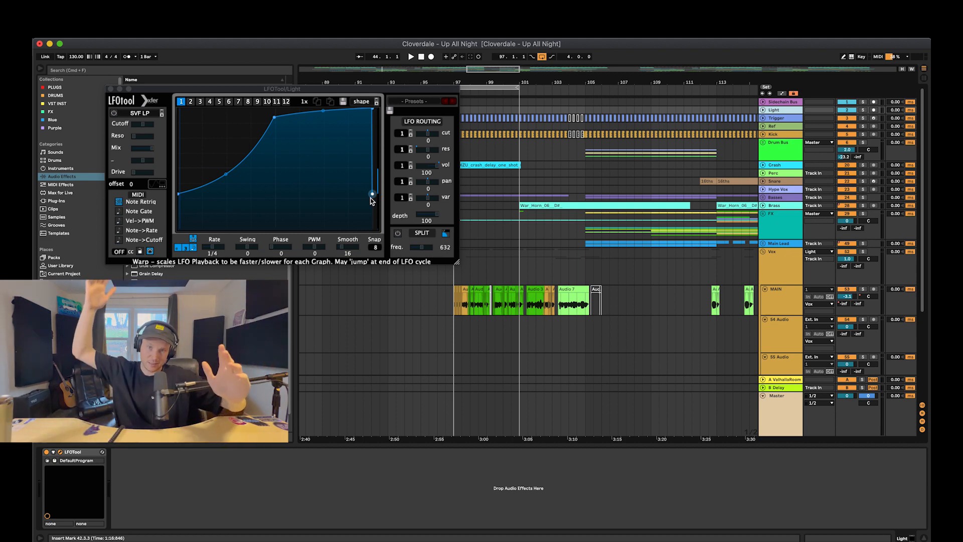
{"action": "left_click", "coordinate": [111, 89]}
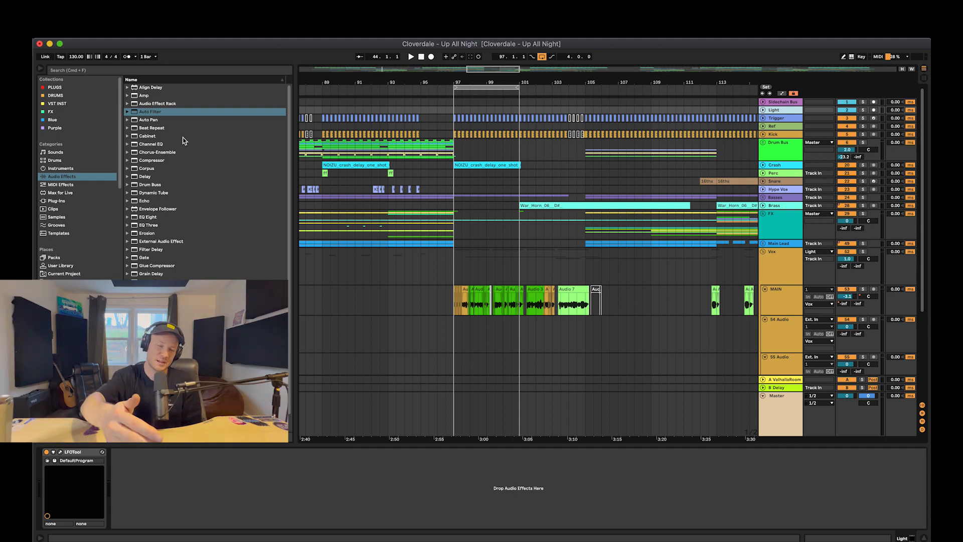
Step: Turn off the arrangement loop and collapse the Vox group to fold away its vocal tracks
{"action": "left_click", "coordinate": [542, 56]}
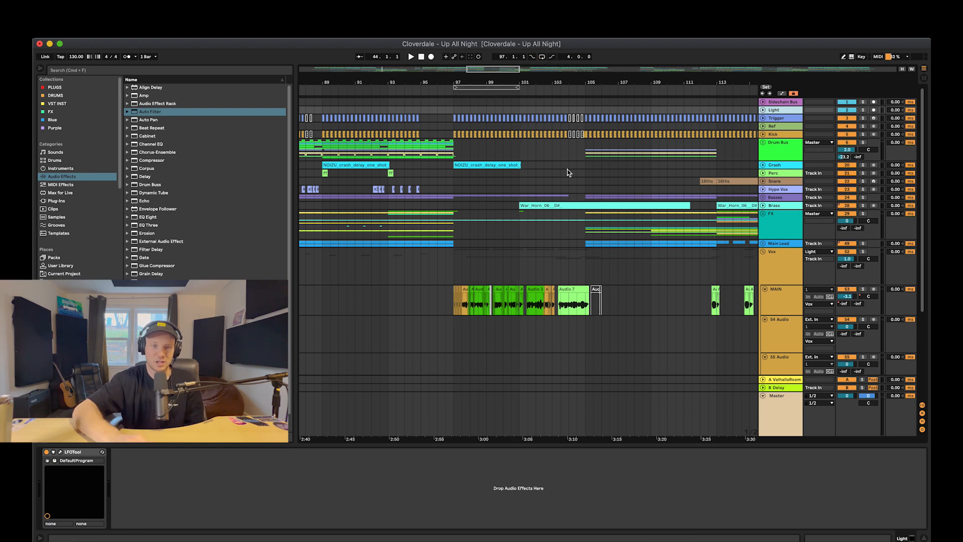
{"action": "left_click", "coordinate": [576, 272]}
{"action": "scroll", "coordinate": [575, 272], "scroll_direction": "left", "scroll_amount": 2}
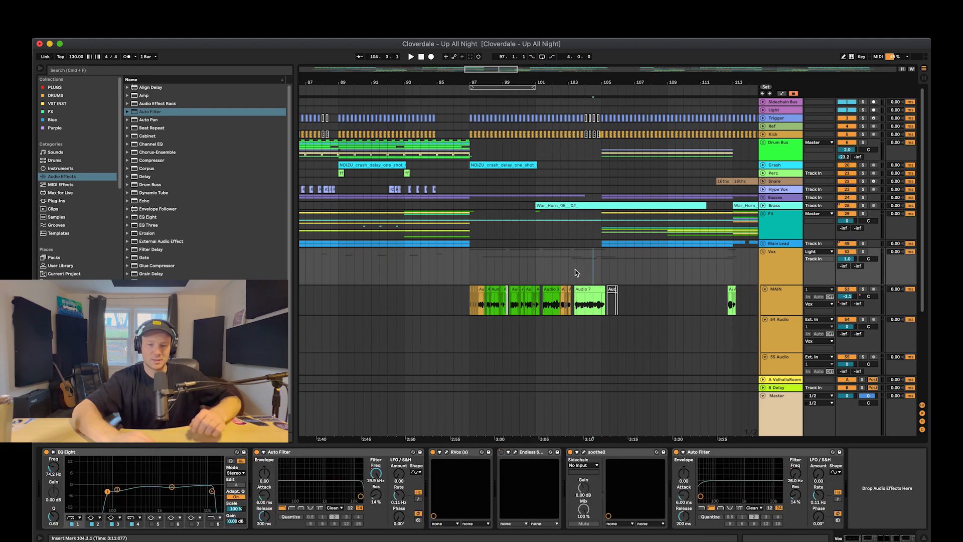
{"action": "left_click", "coordinate": [768, 263]}
{"action": "left_click", "coordinate": [762, 251]}
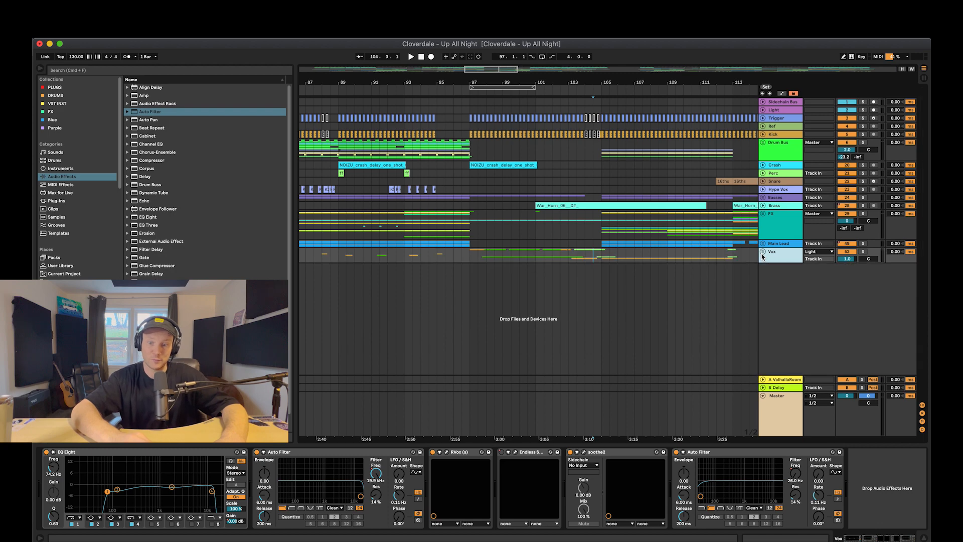
{"action": "scroll", "coordinate": [753, 259], "scroll_direction": "right", "scroll_amount": 2}
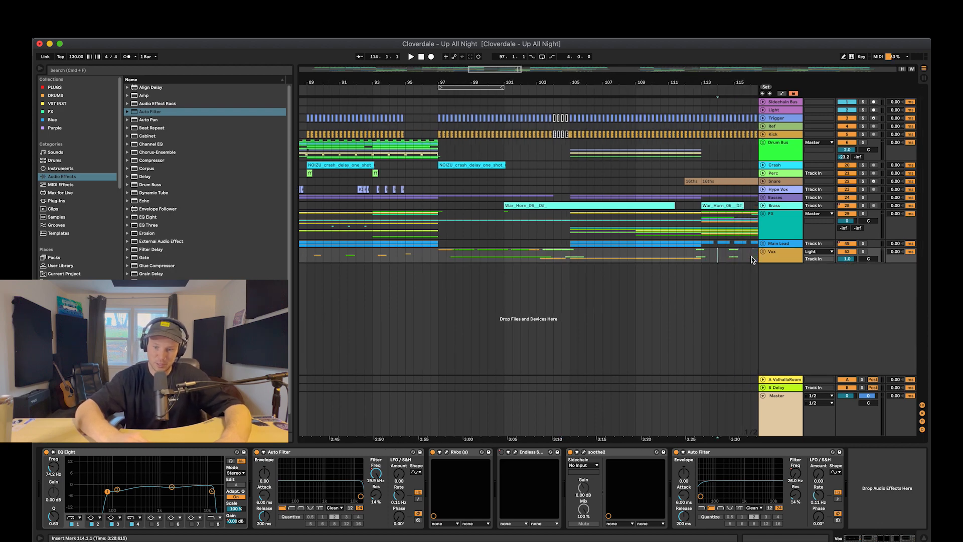